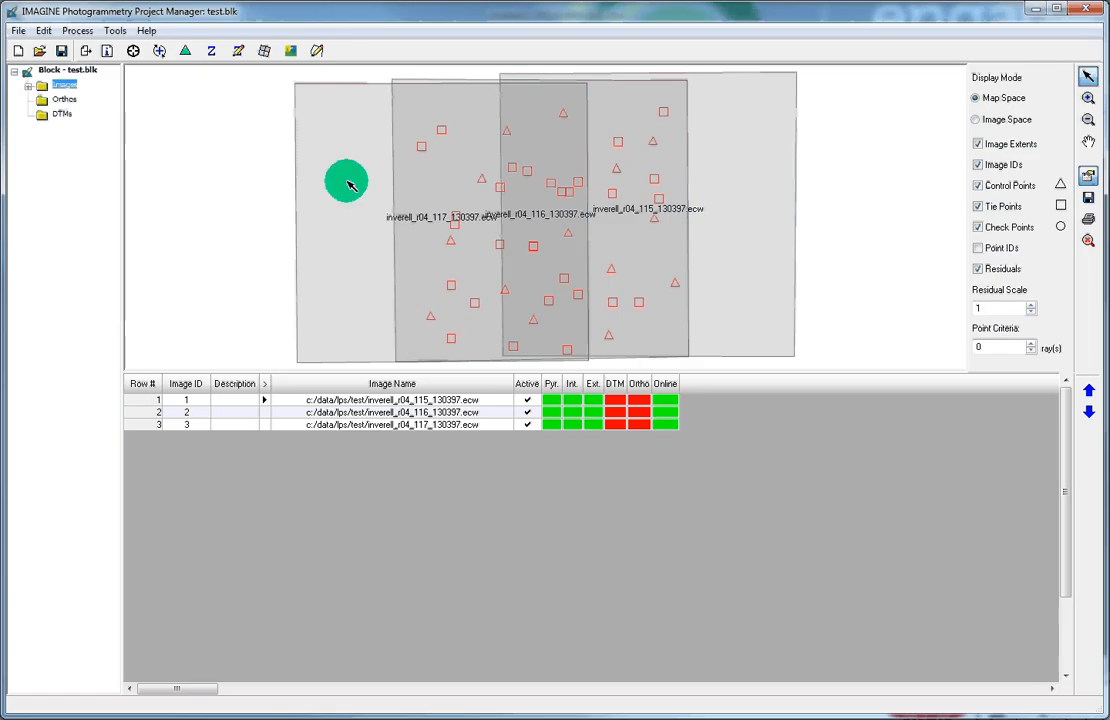
Step: Open Ortho Resampling for the test.blk images, outputting orthoinverell_r04_115_130397.img at 2 m cell size
{"action": "left_click", "coordinate": [265, 58]}
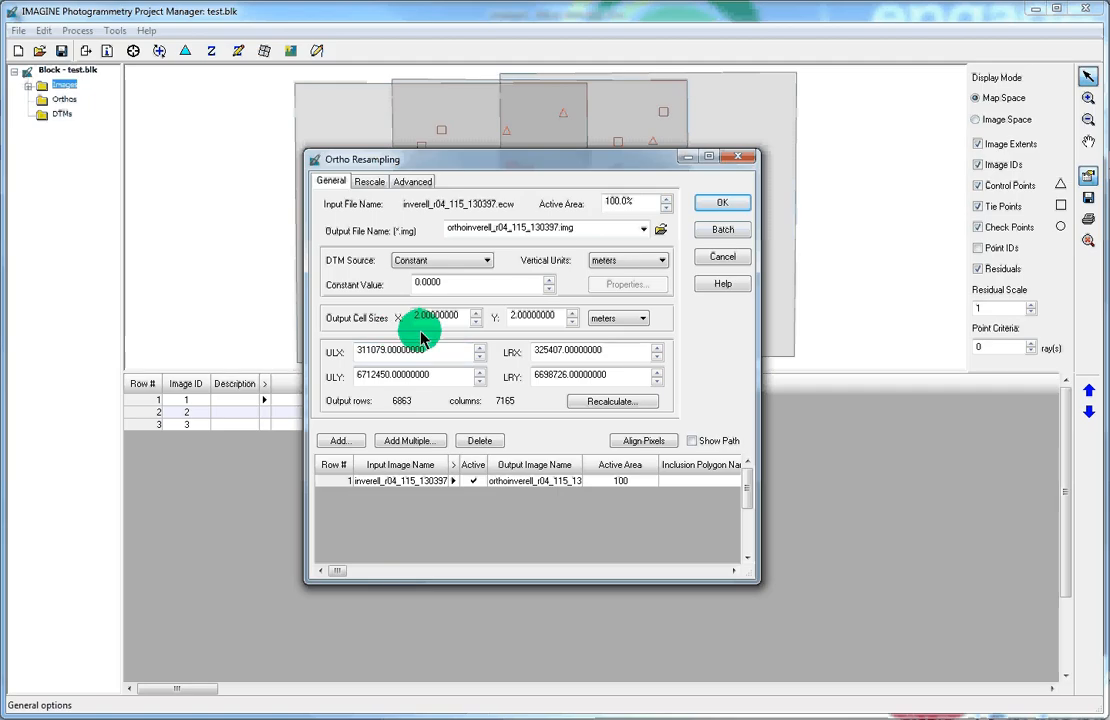
{"action": "double_click", "coordinate": [529, 322]}
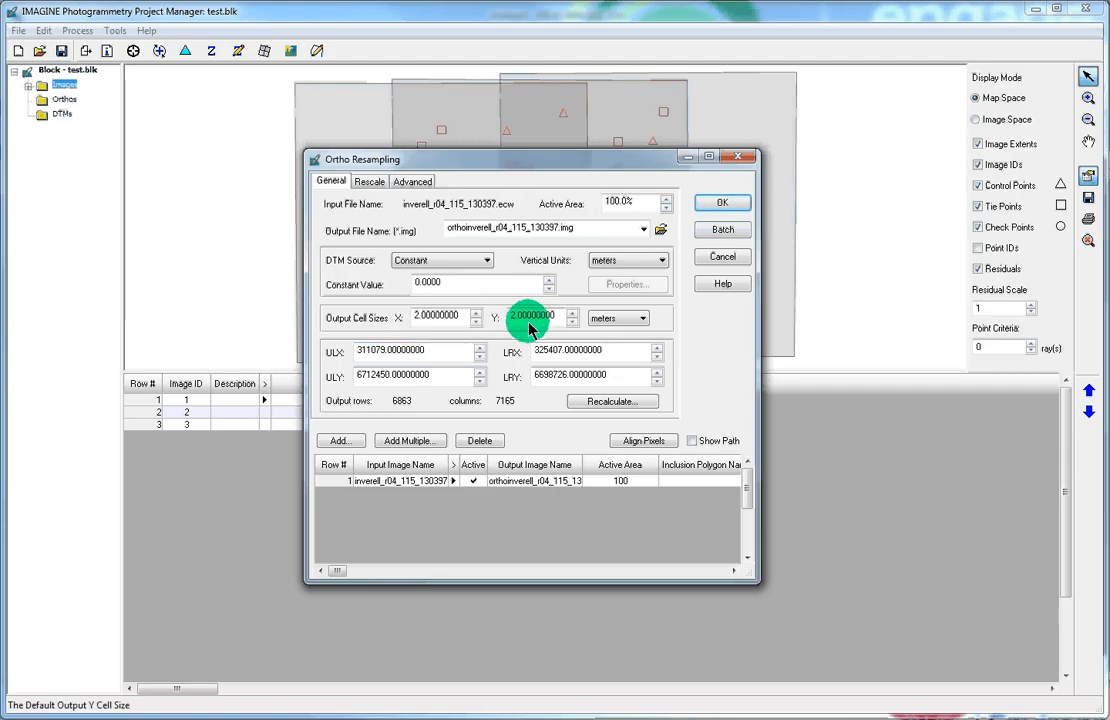
{"action": "left_click", "coordinate": [488, 268]}
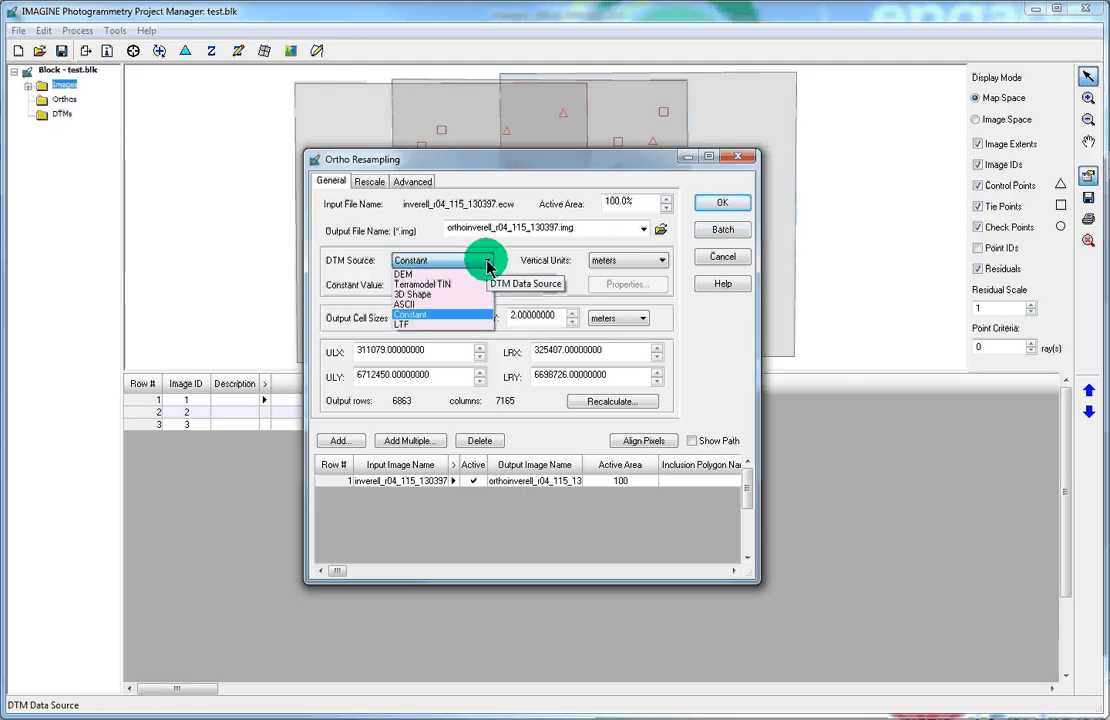
{"action": "left_click", "coordinate": [488, 268]}
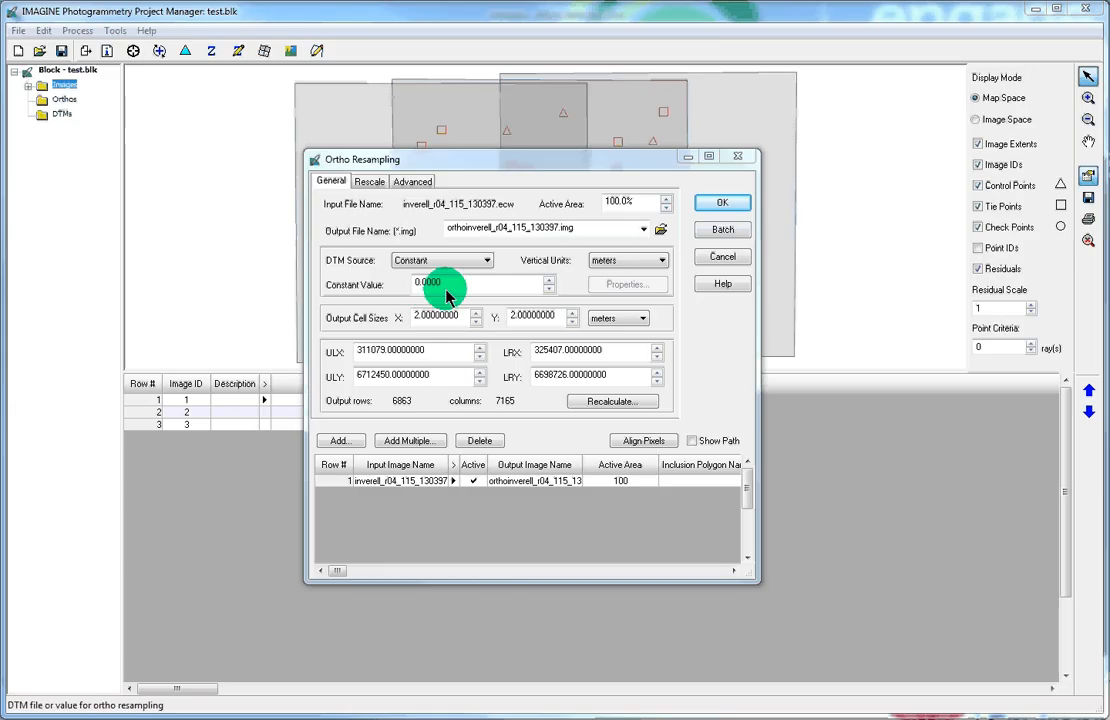
{"action": "left_click", "coordinate": [487, 264]}
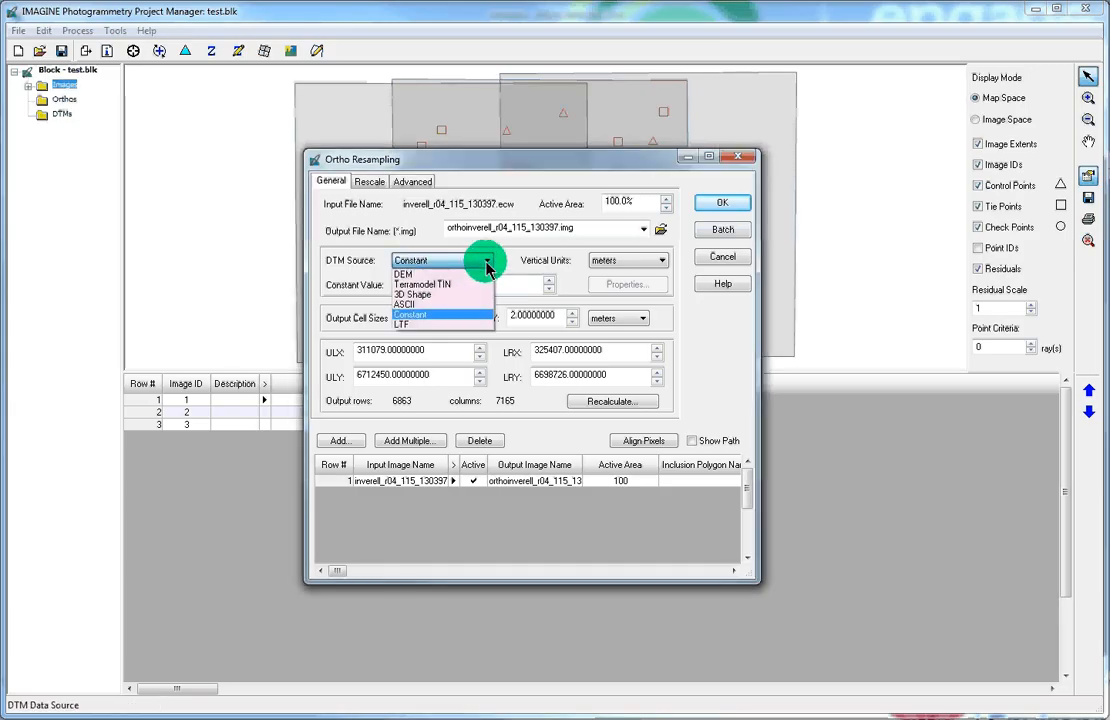
Step: Set the DTM source to DEM and browse to the Y:\ADS\DSMs folder
{"action": "left_click", "coordinate": [412, 276]}
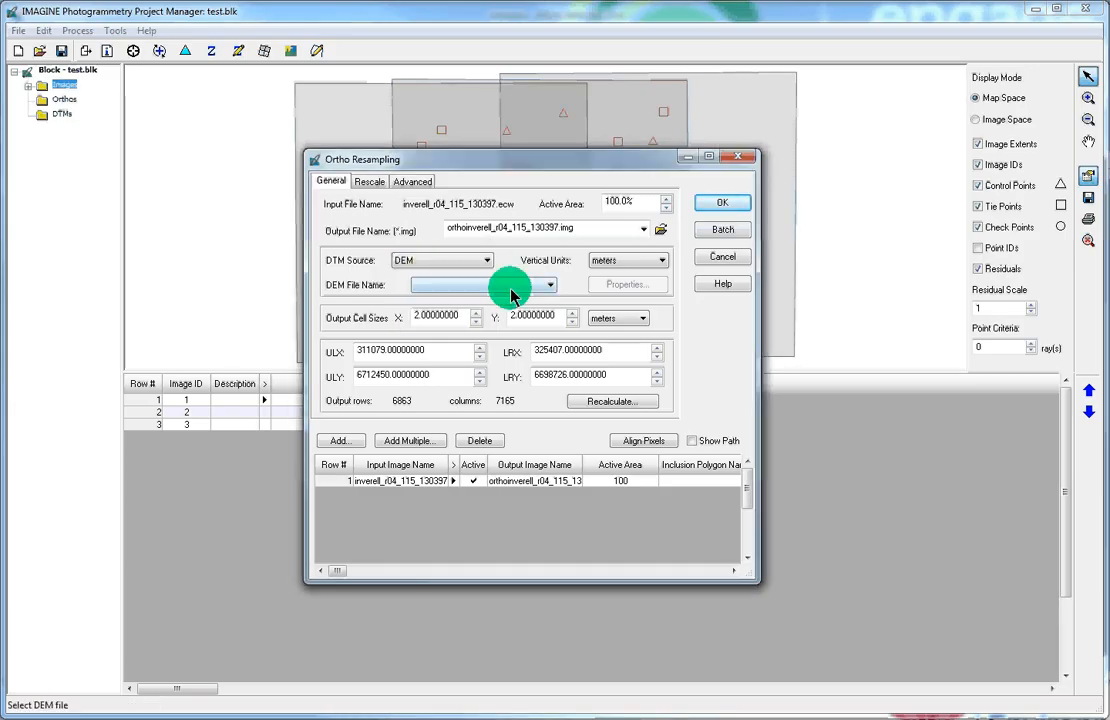
{"action": "left_click", "coordinate": [551, 288]}
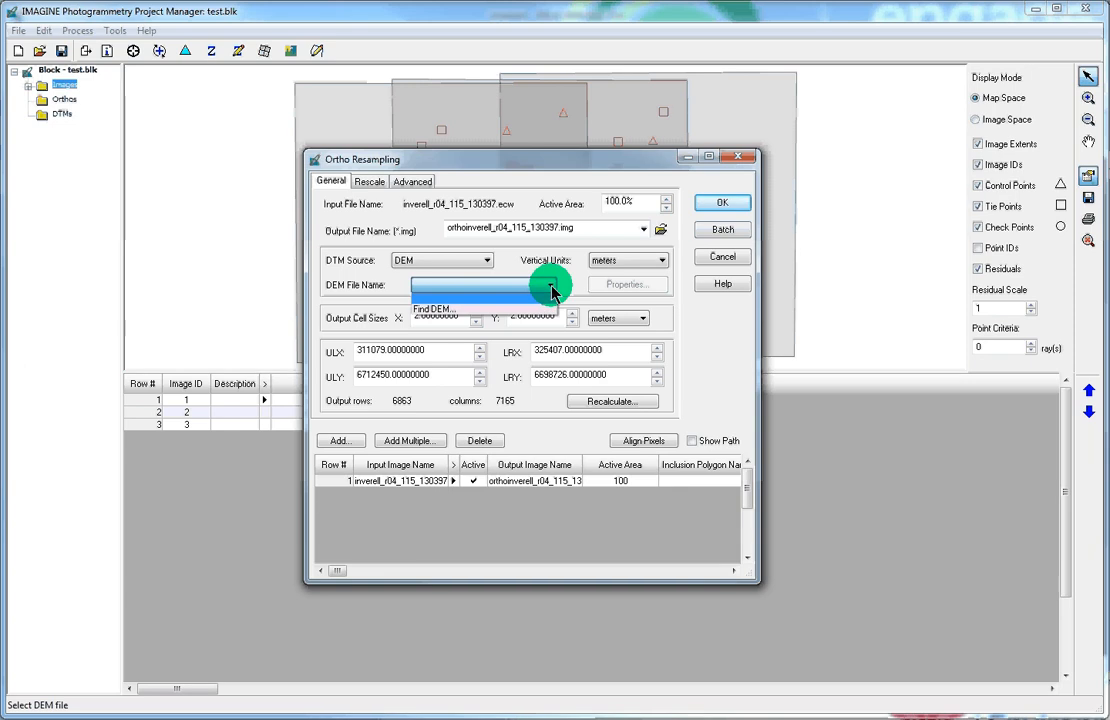
{"action": "left_click", "coordinate": [537, 314]}
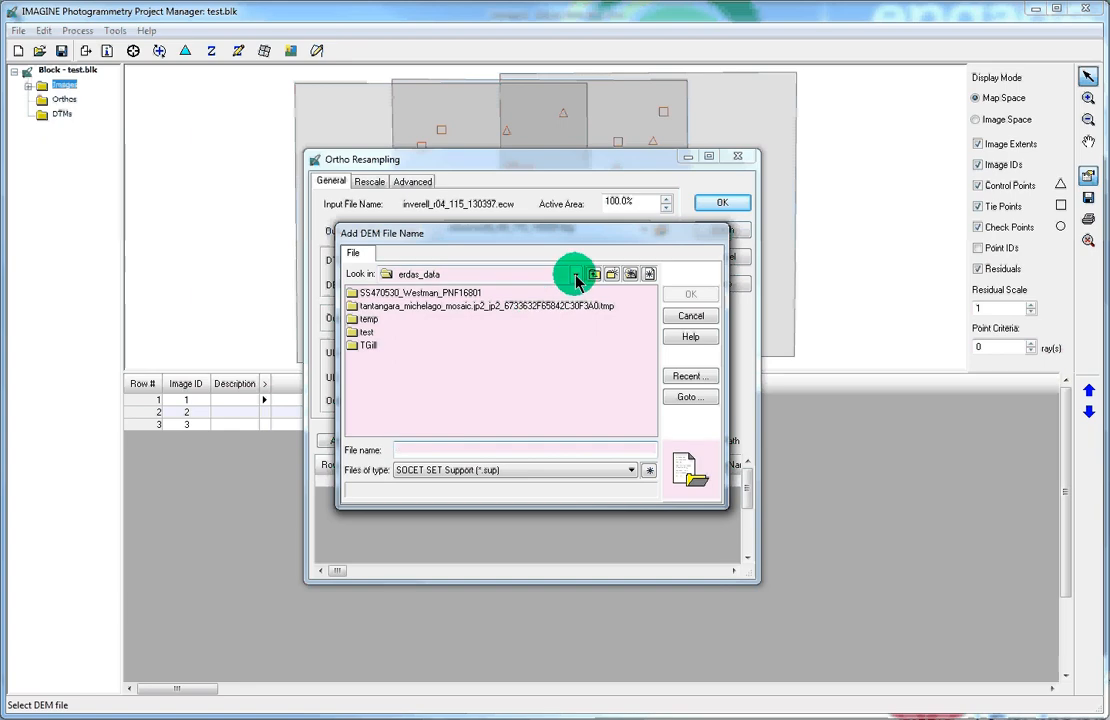
{"action": "left_click", "coordinate": [576, 278]}
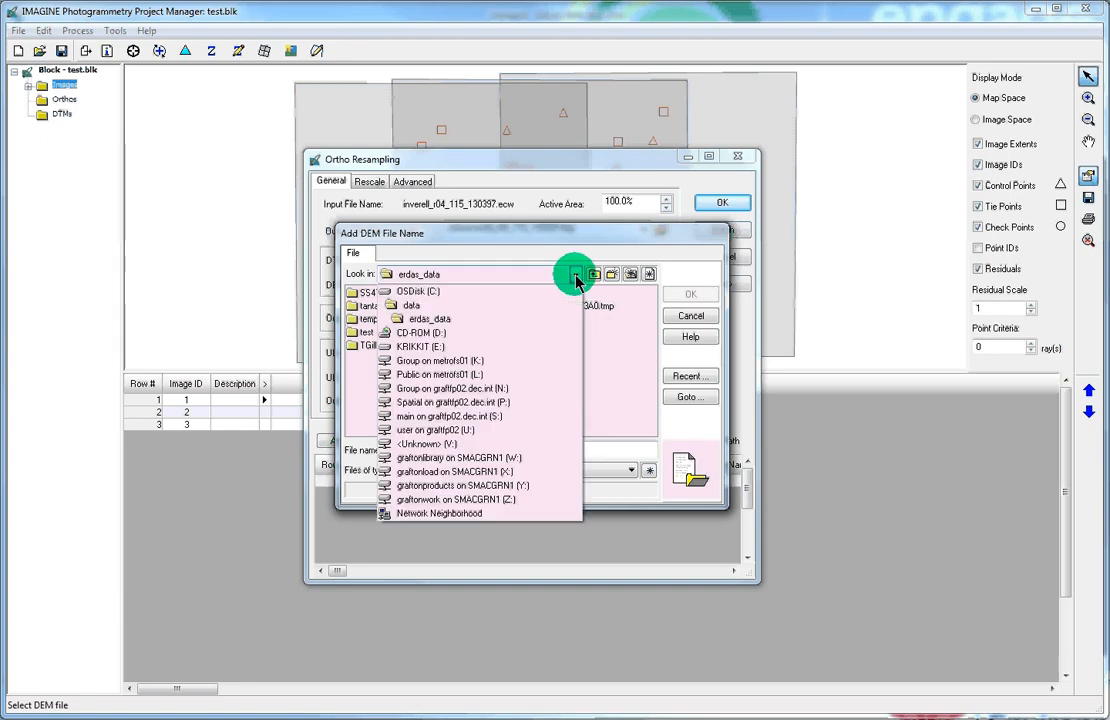
{"action": "left_click", "coordinate": [458, 485]}
{"action": "double_click", "coordinate": [367, 306]}
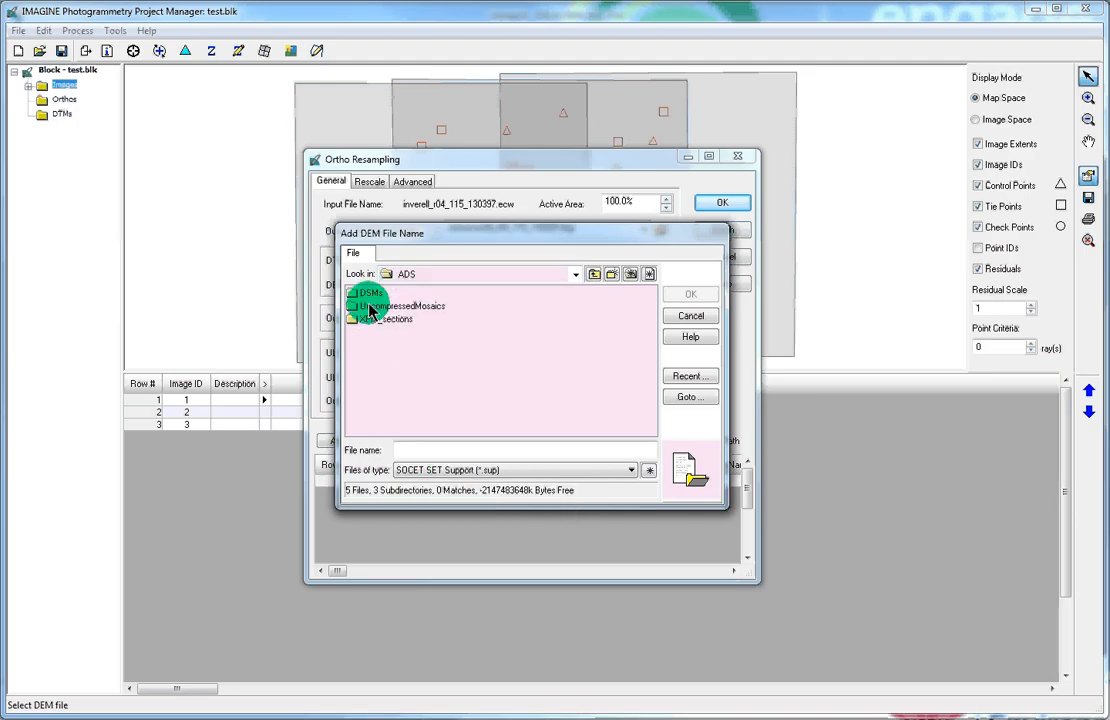
{"action": "double_click", "coordinate": [366, 294]}
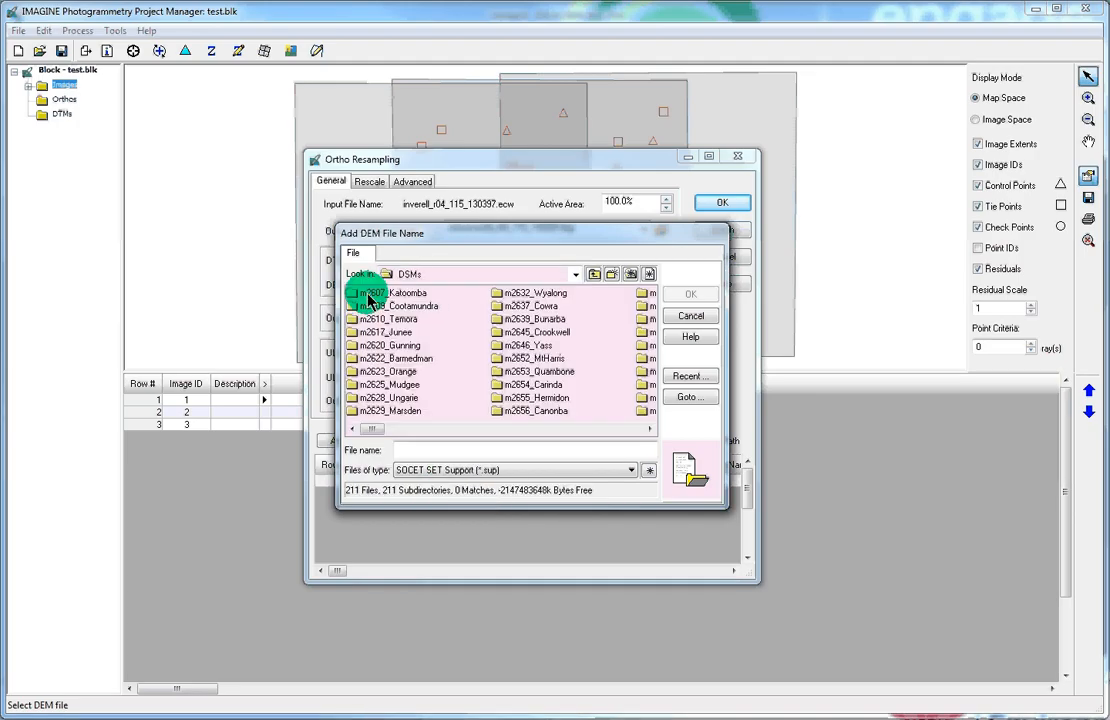
Step: In m2979_Inverell, show All File-based Raster Formats and pick ad4050_9138_20111011_edgm6_m2979.img
{"action": "left_click_drag", "start_coordinate": [373, 432], "coordinate": [518, 430]}
{"action": "double_click", "coordinate": [530, 306]}
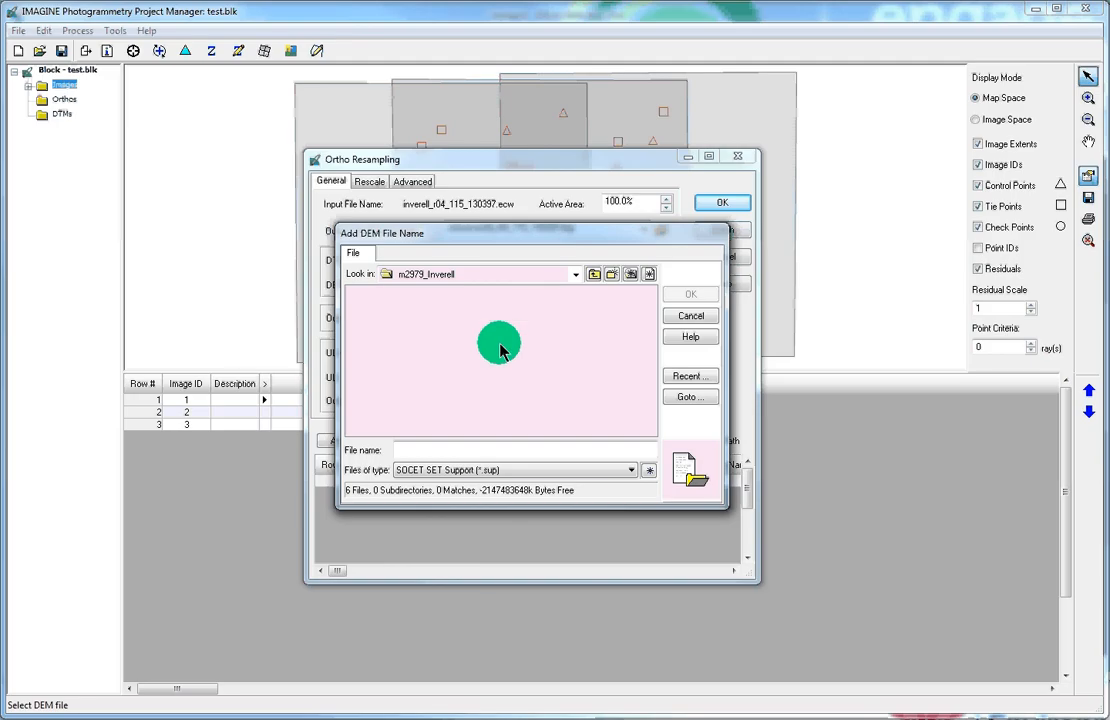
{"action": "left_click", "coordinate": [633, 470]}
{"action": "left_click", "coordinate": [633, 506]}
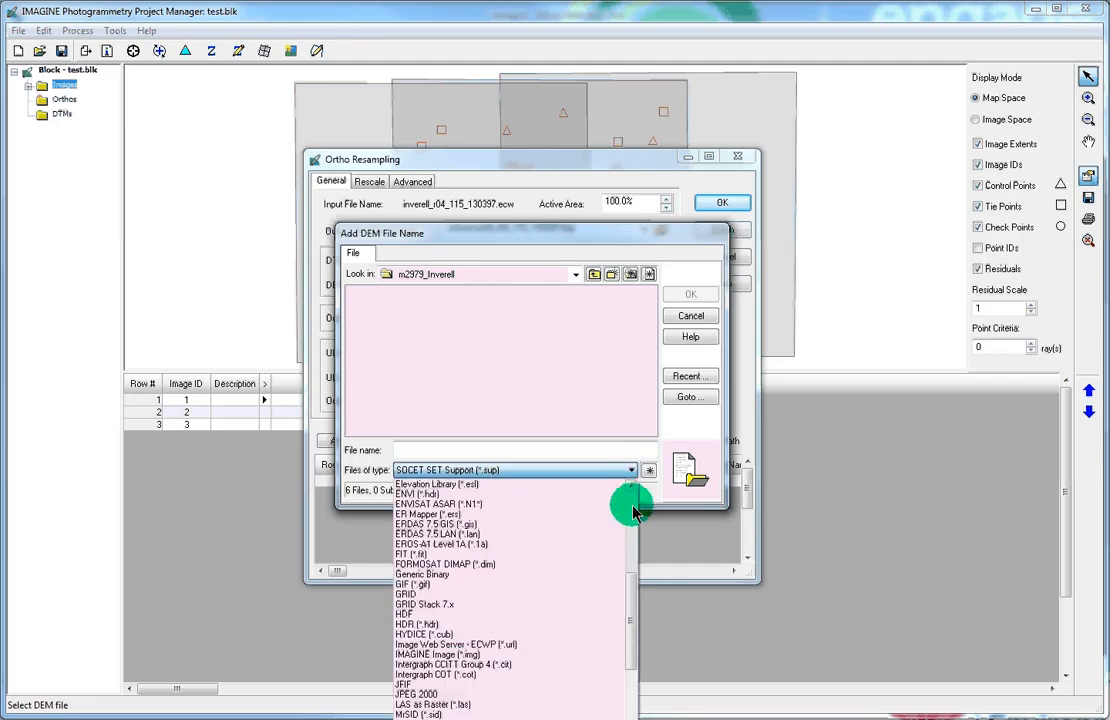
{"action": "left_click", "coordinate": [630, 508]}
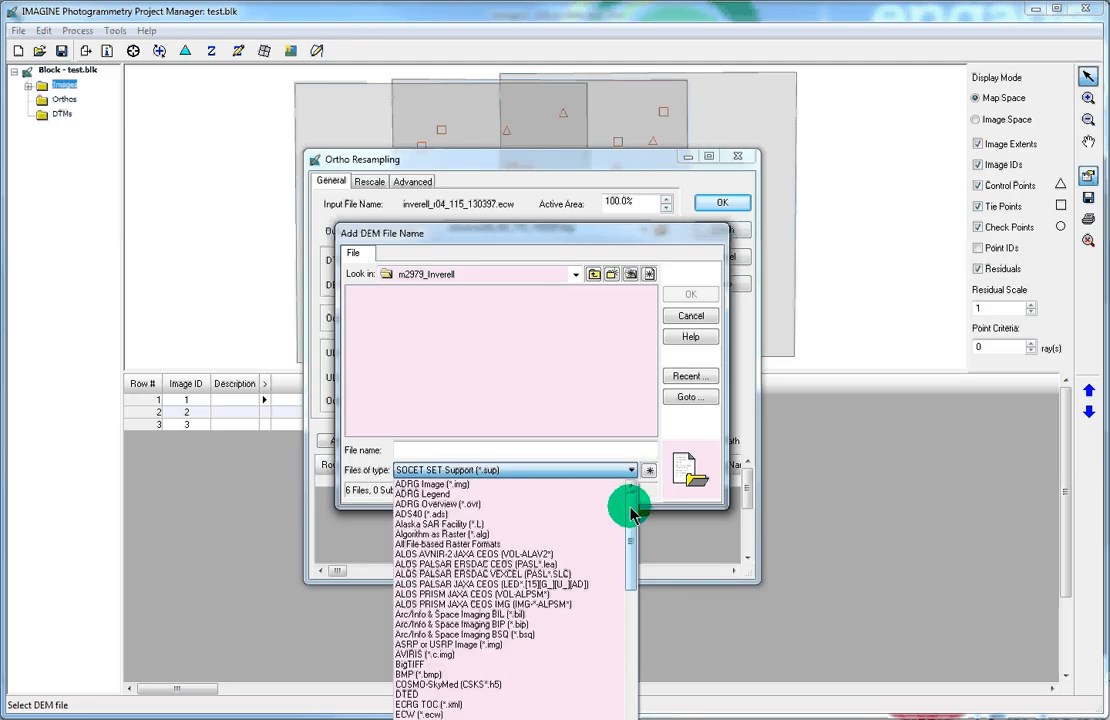
{"action": "left_click", "coordinate": [446, 532]}
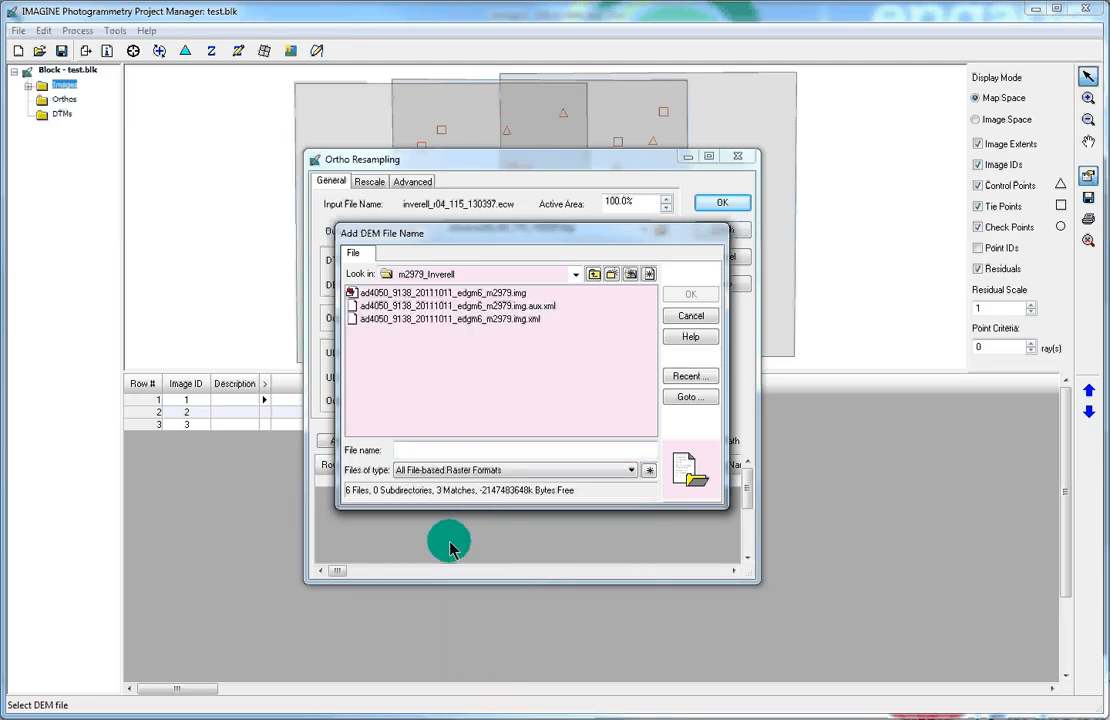
{"action": "left_click", "coordinate": [437, 293]}
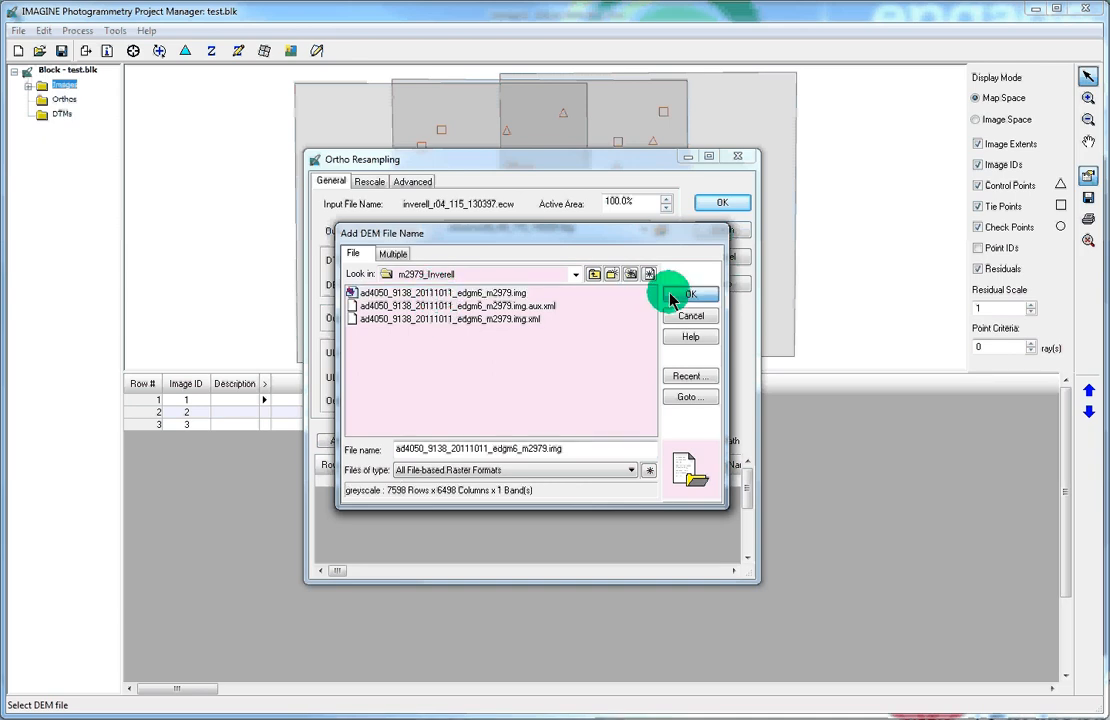
{"action": "left_click", "coordinate": [668, 294]}
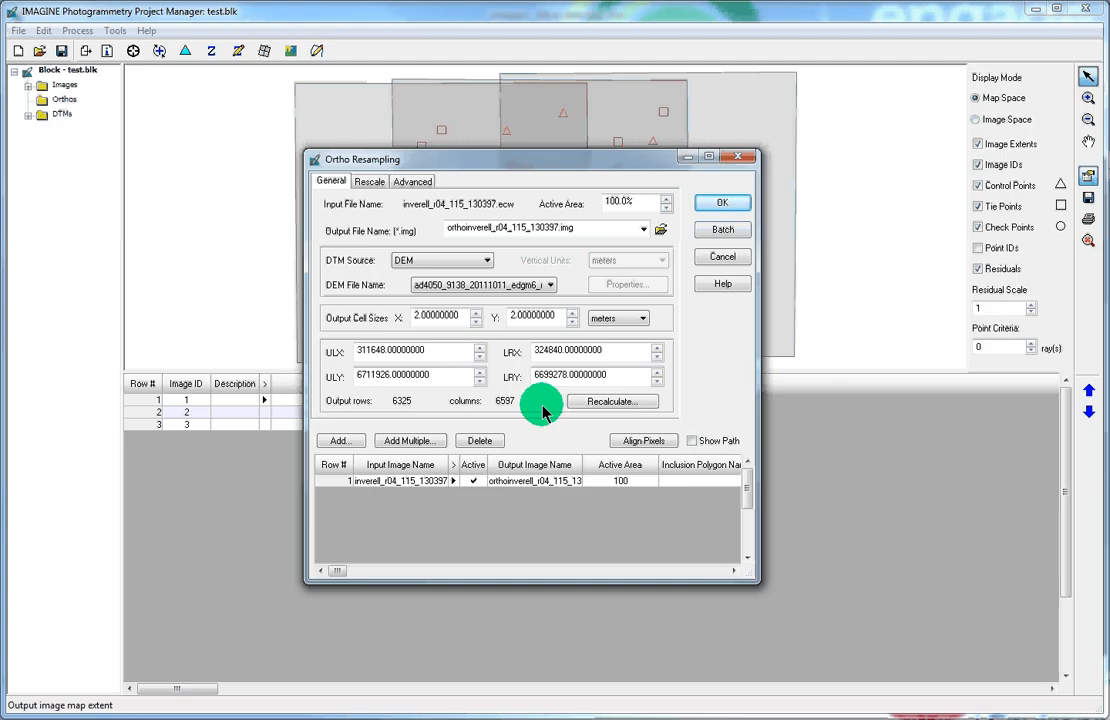
Step: Add ortho outputs for all three inverell images, accepting the existing ortho names for all
{"action": "left_click", "coordinate": [415, 443]}
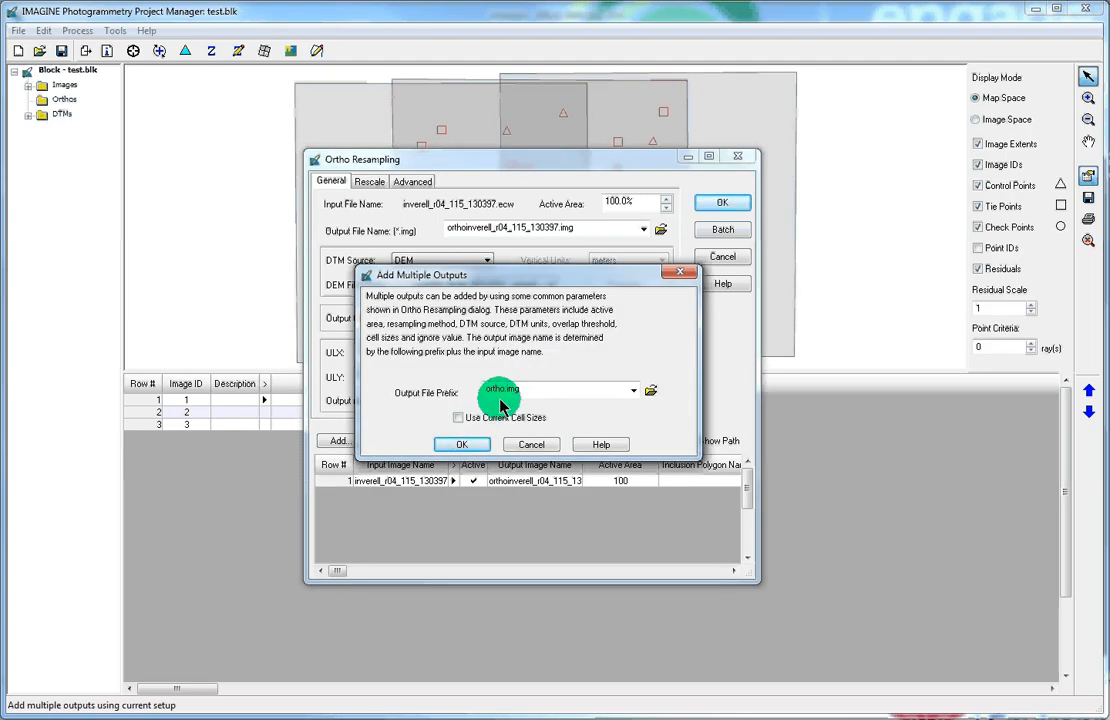
{"action": "left_click", "coordinate": [466, 443]}
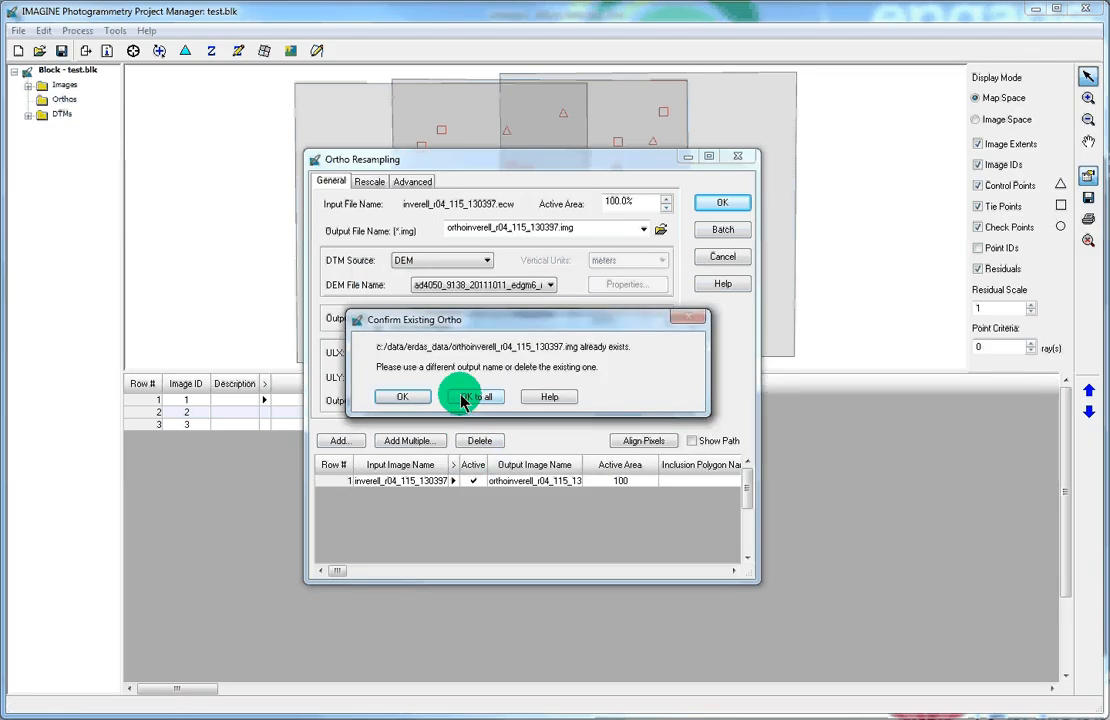
{"action": "left_click", "coordinate": [482, 397]}
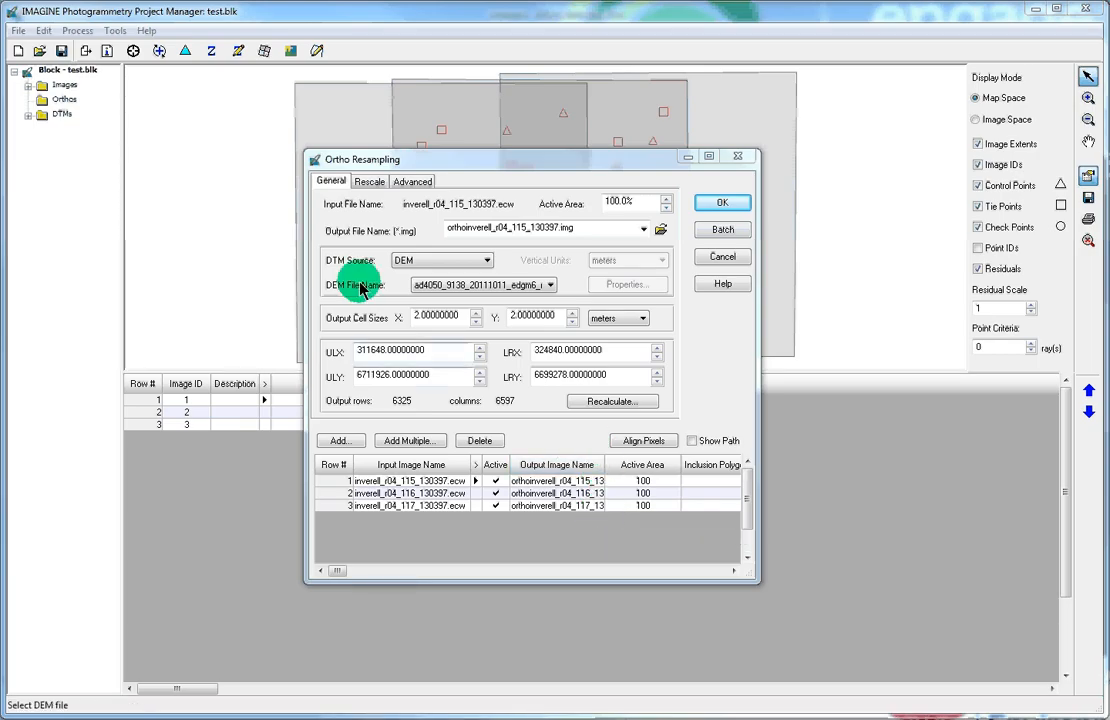
Step: Keep Bilinear Interpolation as the resampling method in the Advanced options
{"action": "left_click", "coordinate": [364, 183]}
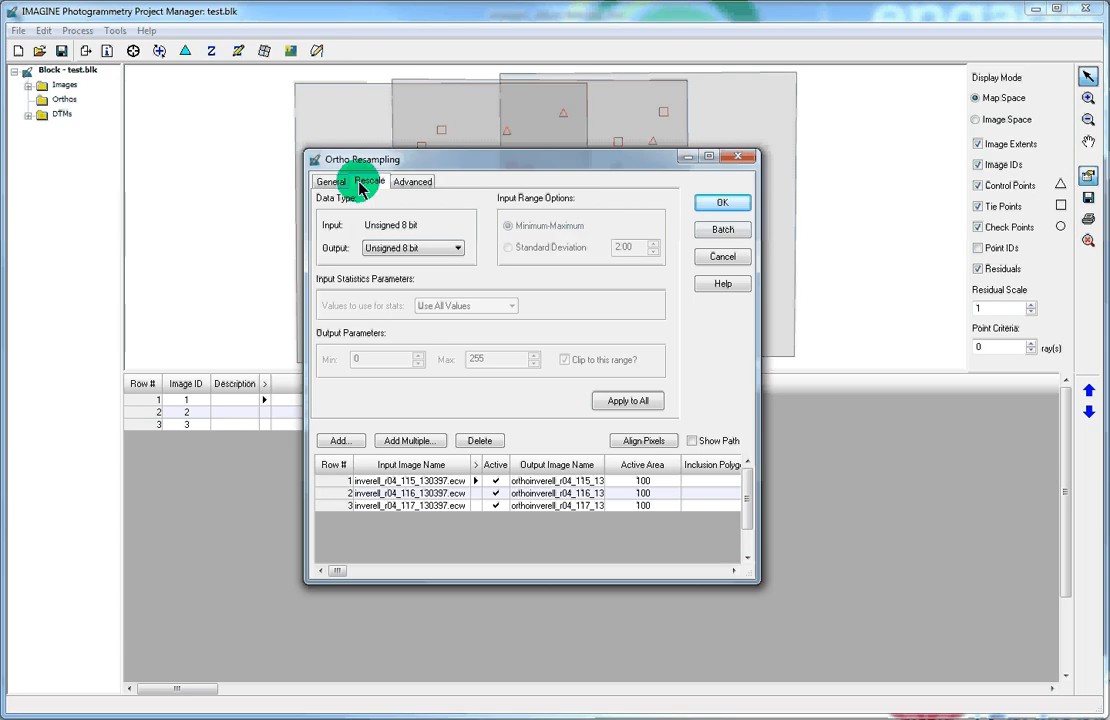
{"action": "left_click", "coordinate": [412, 184]}
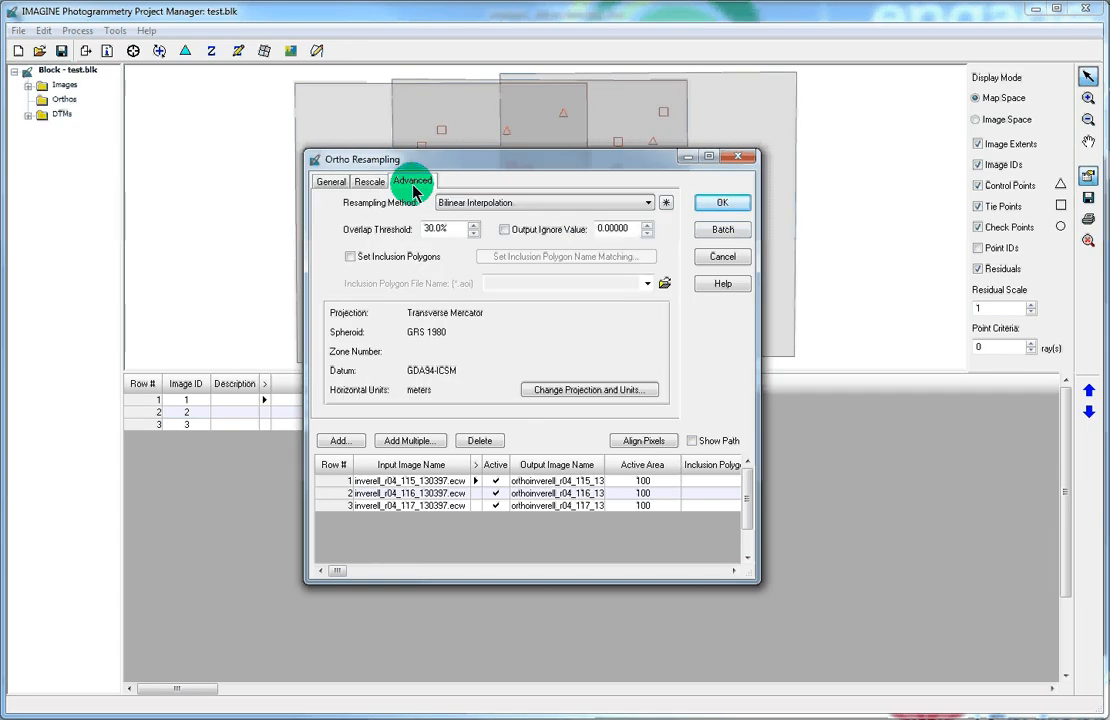
{"action": "left_click", "coordinate": [648, 204]}
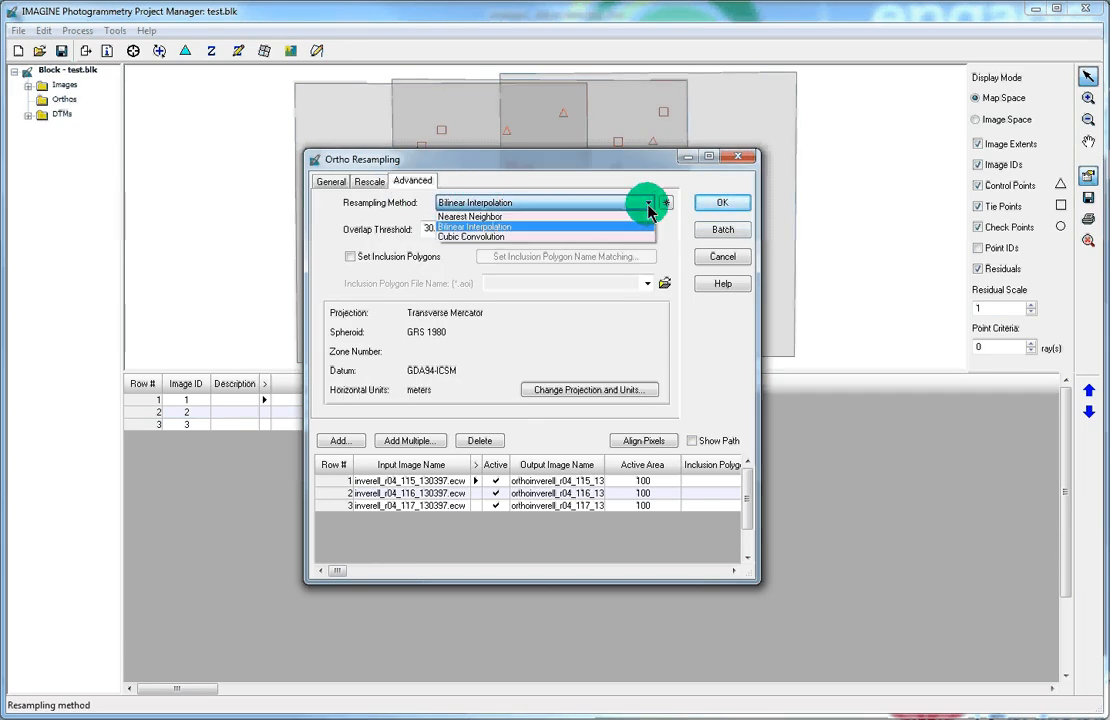
{"action": "left_click", "coordinate": [648, 205]}
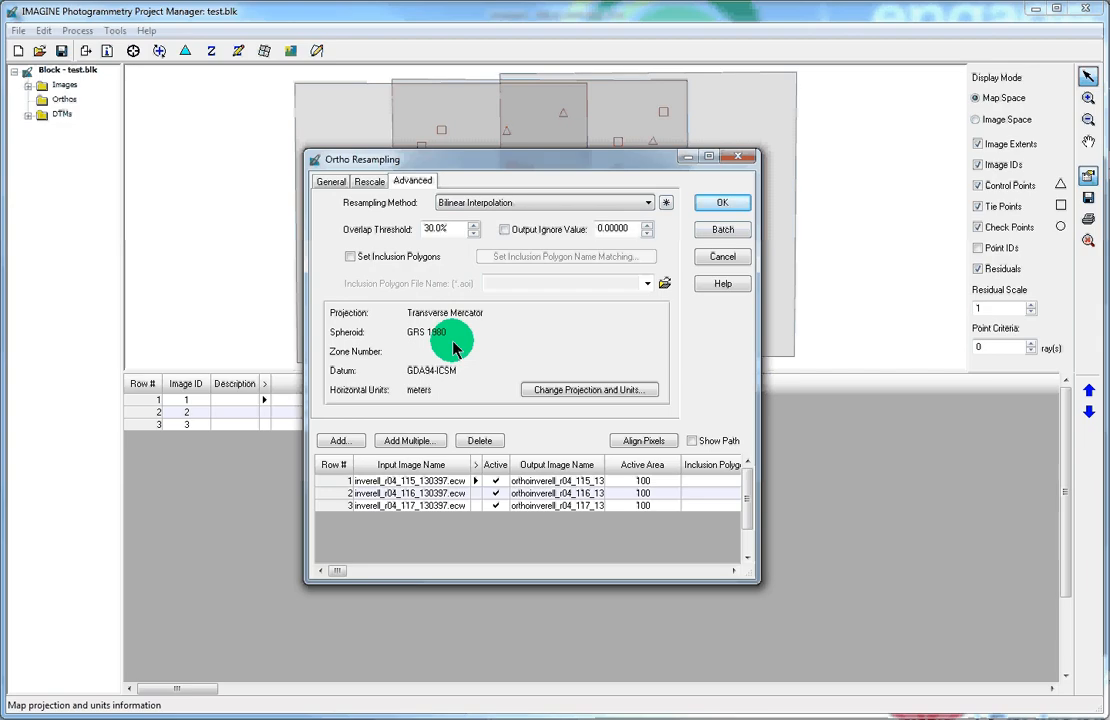
Step: Set the output projection to GDA94 ICSM MGA Zone 56 from the Standard list
{"action": "left_click", "coordinate": [577, 389]}
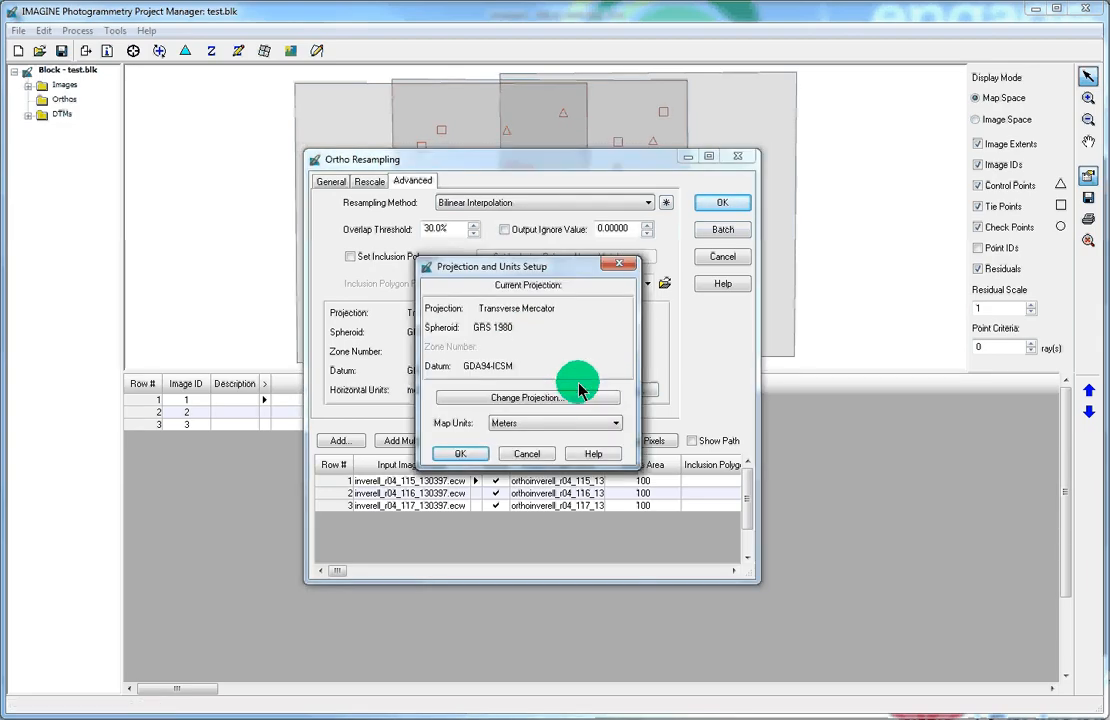
{"action": "left_click", "coordinate": [580, 391]}
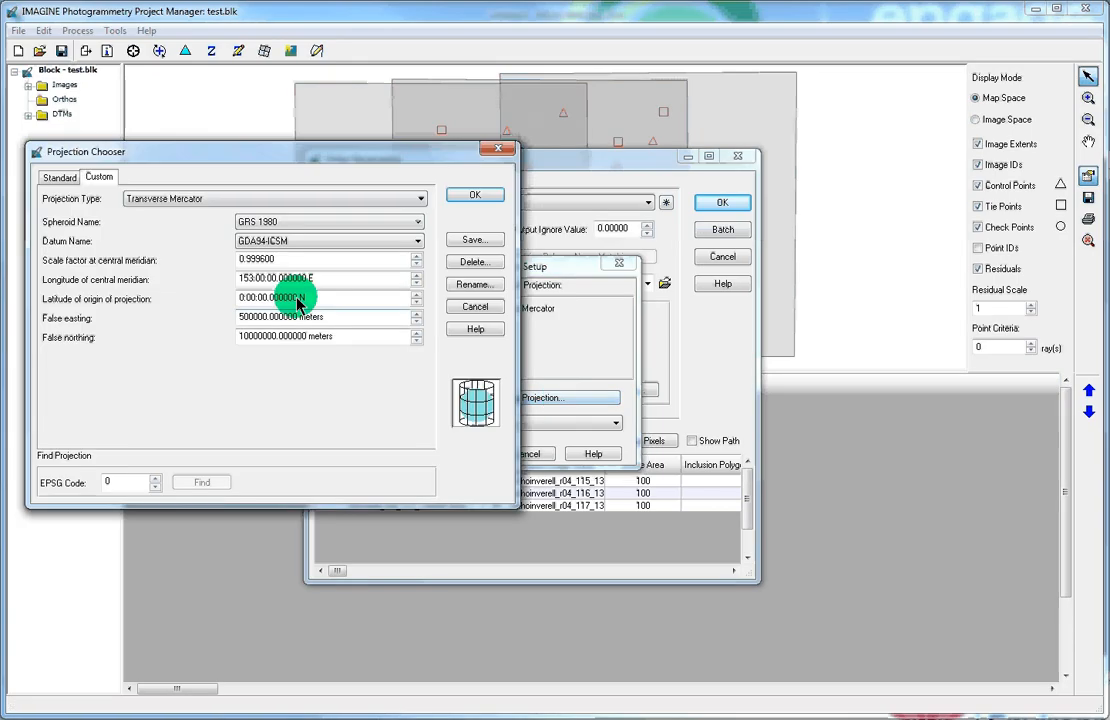
{"action": "left_click", "coordinate": [62, 178]}
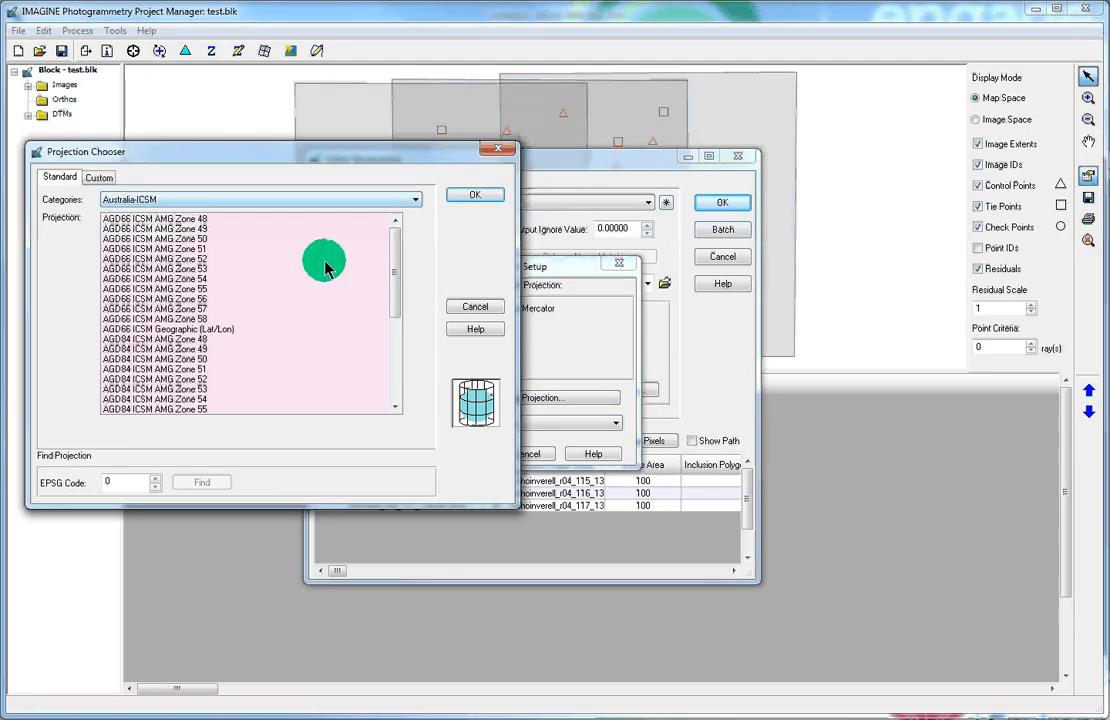
{"action": "left_click_drag", "start_coordinate": [392, 285], "coordinate": [403, 372]}
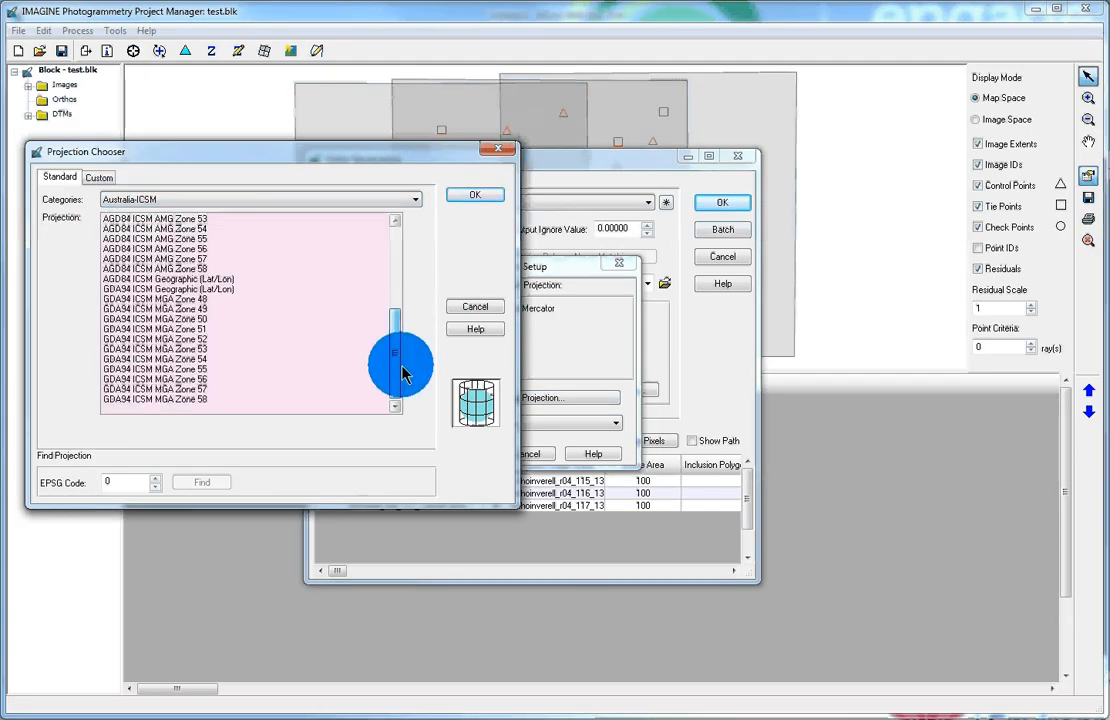
{"action": "left_click", "coordinate": [190, 380]}
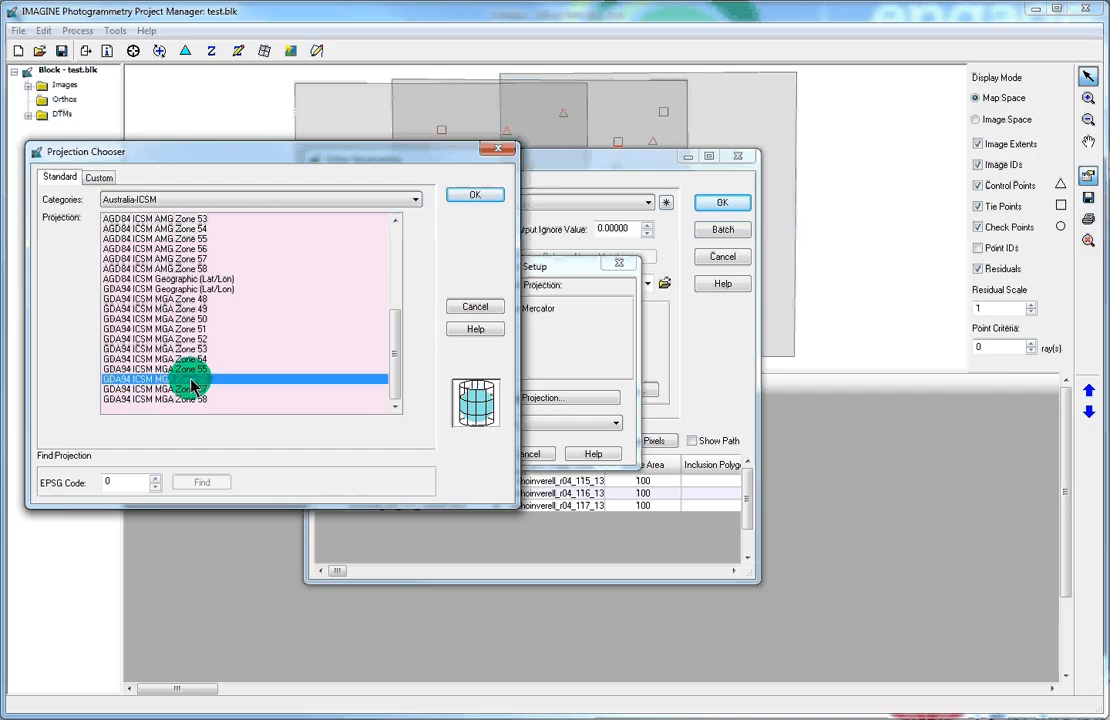
{"action": "left_click", "coordinate": [473, 196]}
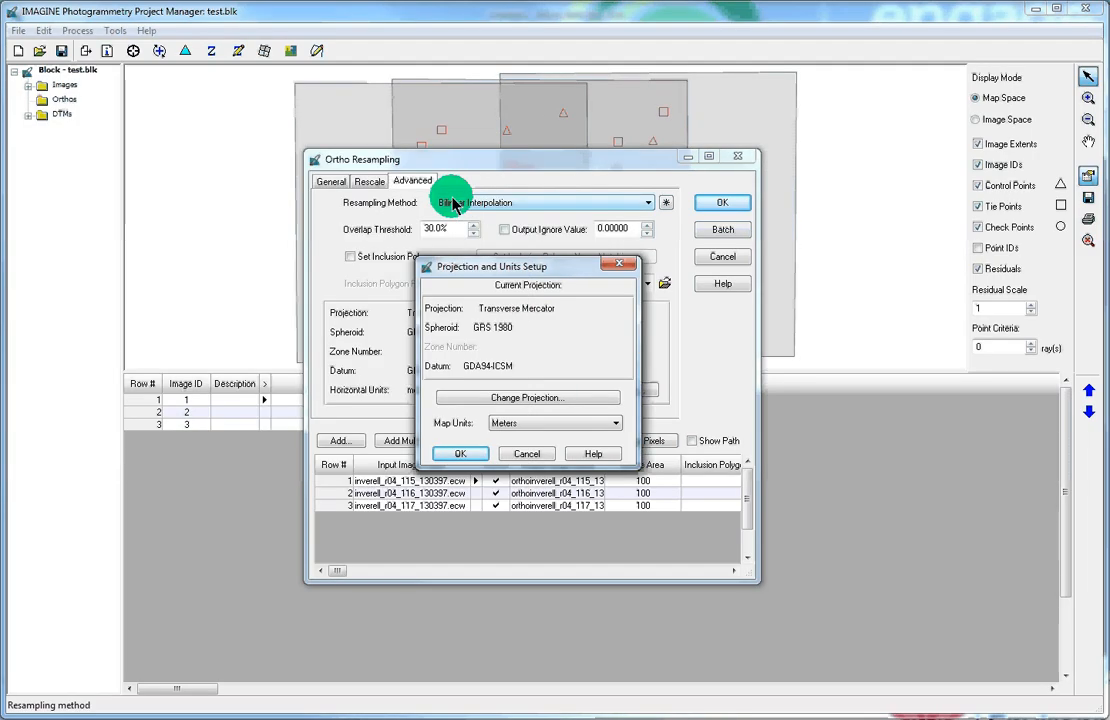
{"action": "left_click", "coordinate": [461, 454]}
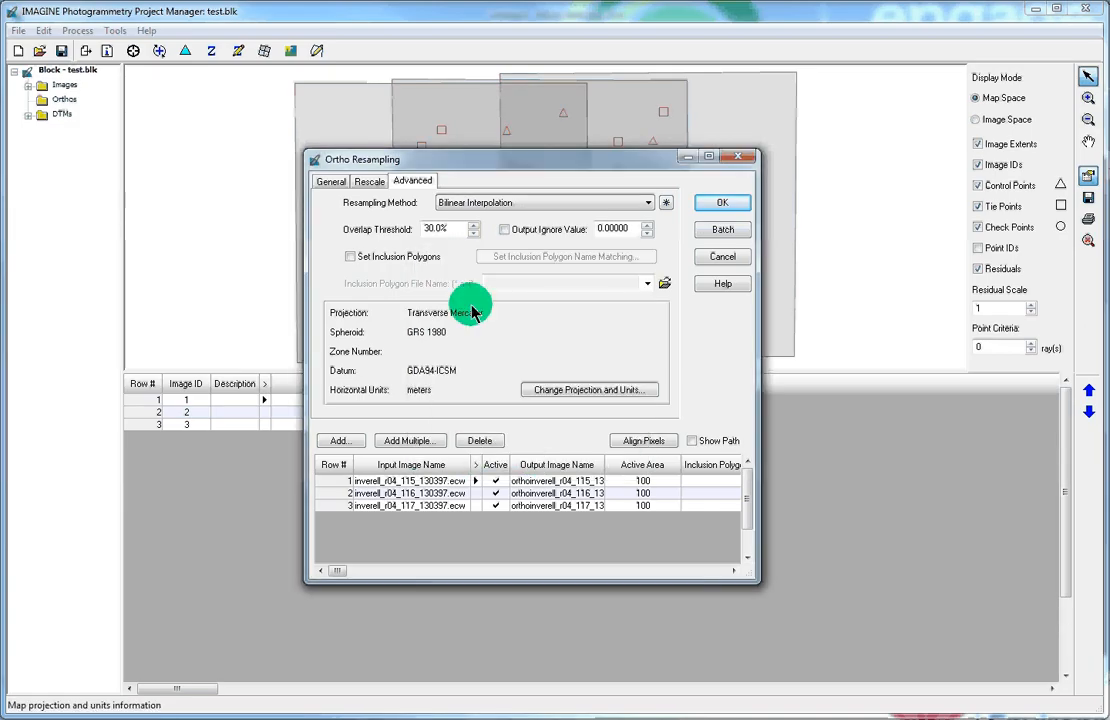
Step: Run the ortho resampling and display the list of generated orthoimages
{"action": "left_click", "coordinate": [716, 203]}
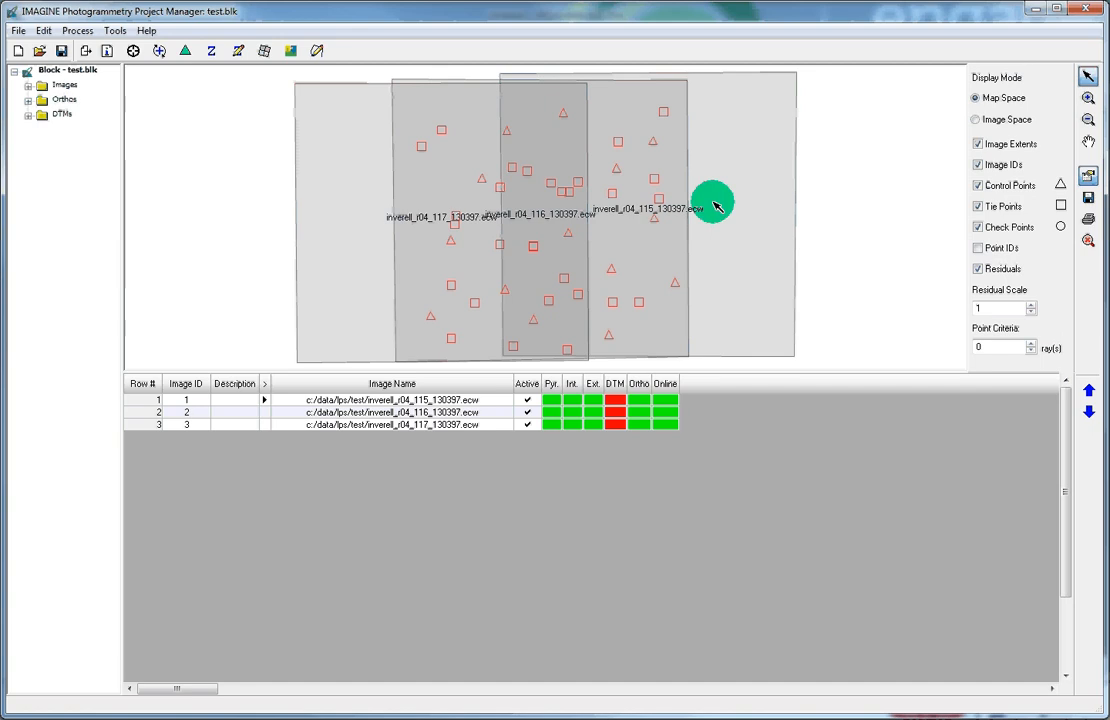
{"action": "left_click", "coordinate": [28, 101]}
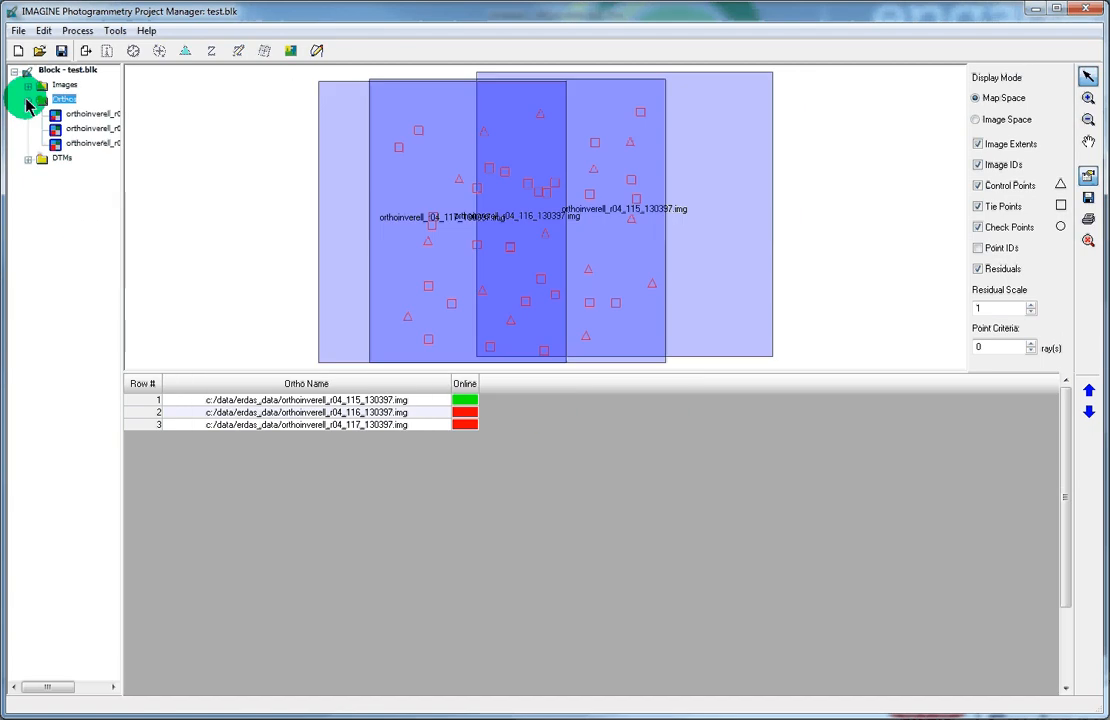
Step: Start choosing an image file for the second ortho, showing All File-based Raster Formats
{"action": "left_click", "coordinate": [464, 418]}
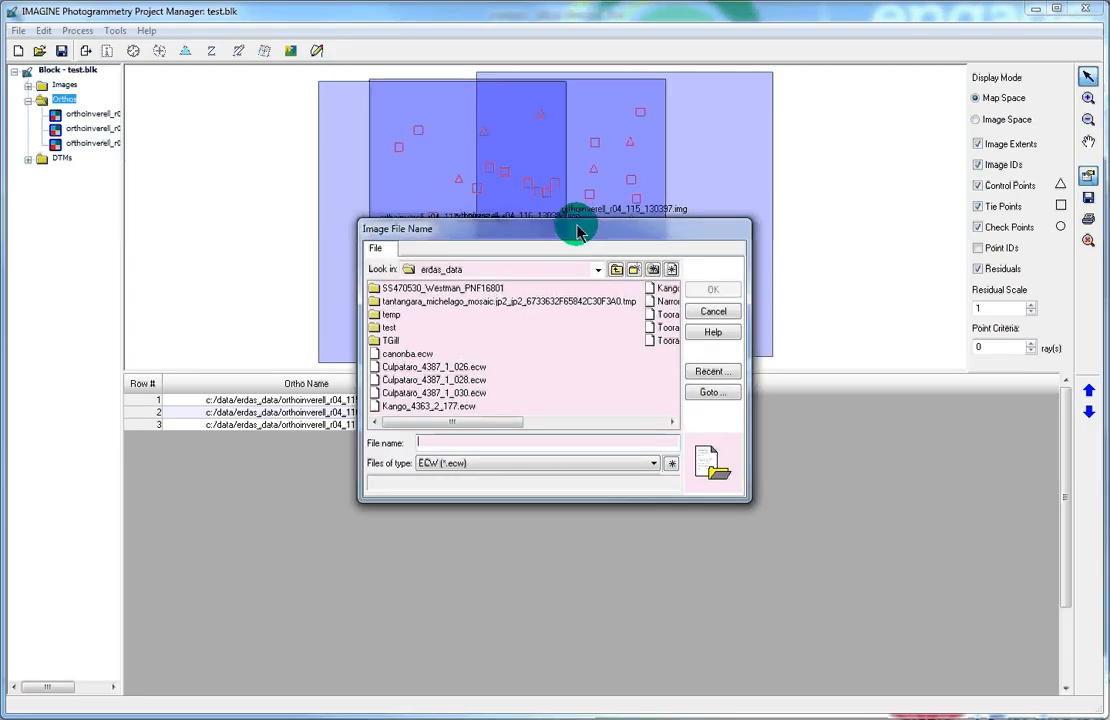
{"action": "left_click_drag", "start_coordinate": [577, 228], "coordinate": [813, 252]}
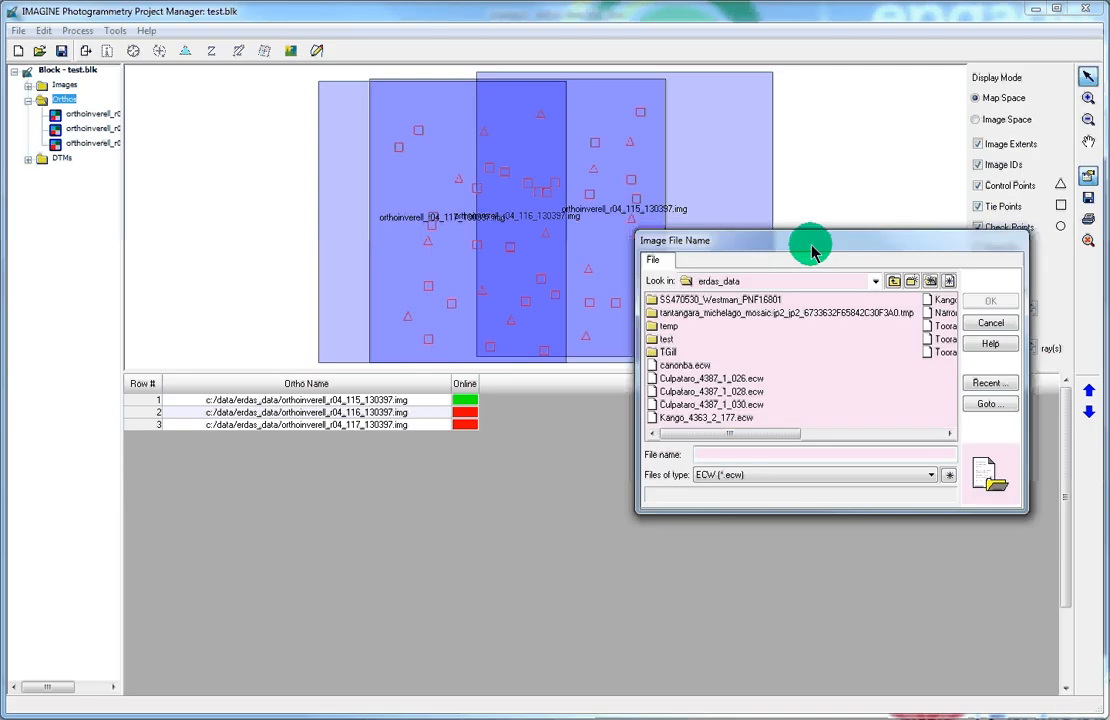
{"action": "left_click", "coordinate": [827, 435]}
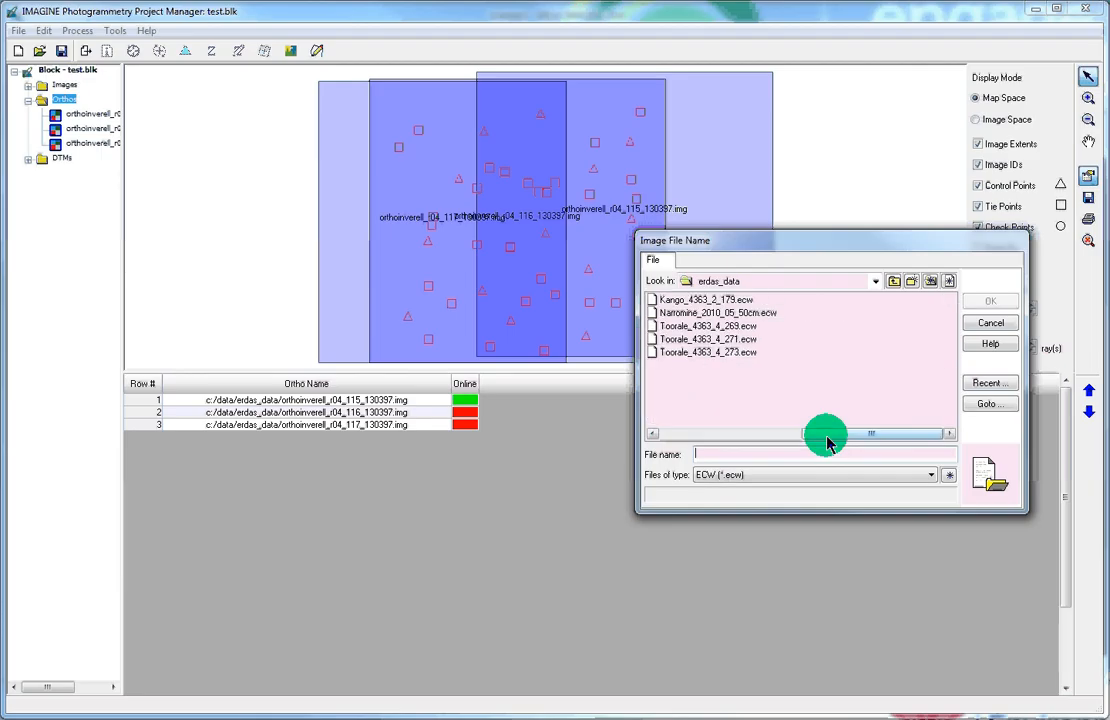
{"action": "left_click", "coordinate": [701, 435]}
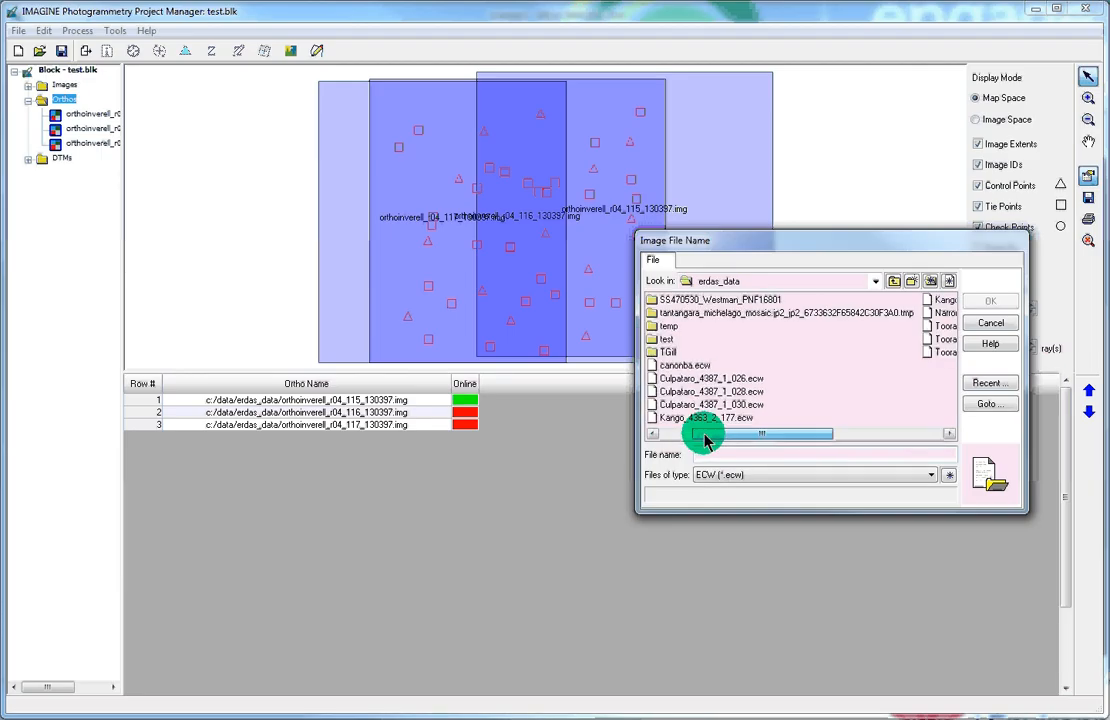
{"action": "left_click", "coordinate": [930, 475]}
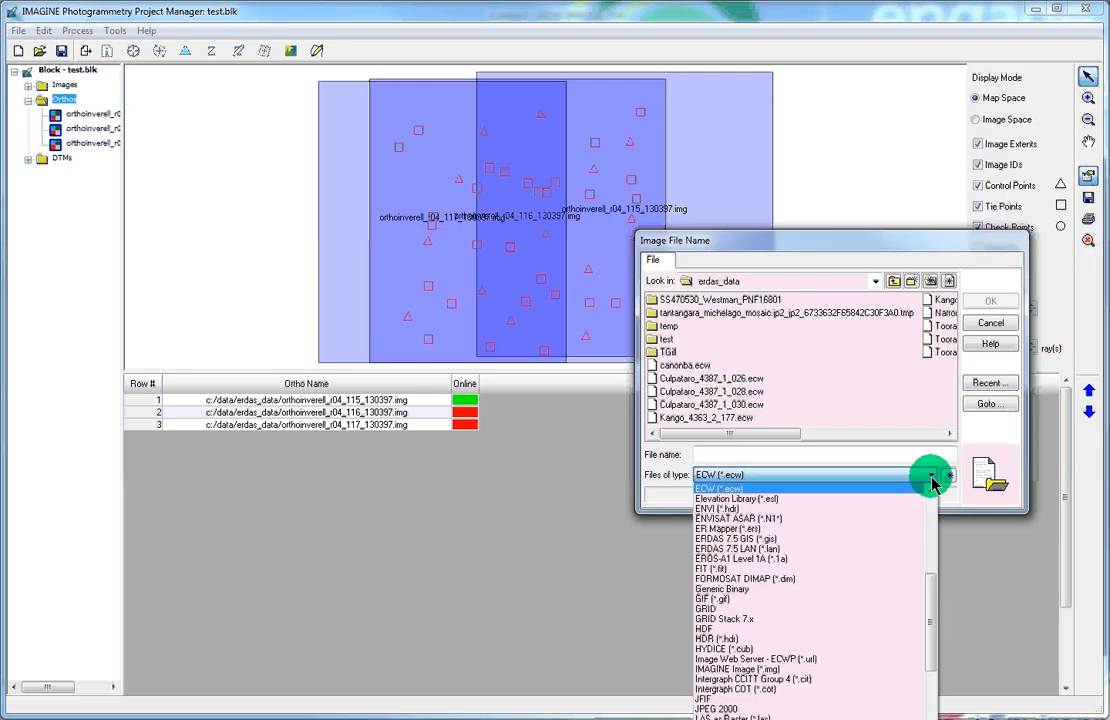
{"action": "left_click_drag", "start_coordinate": [929, 573], "coordinate": [934, 505]}
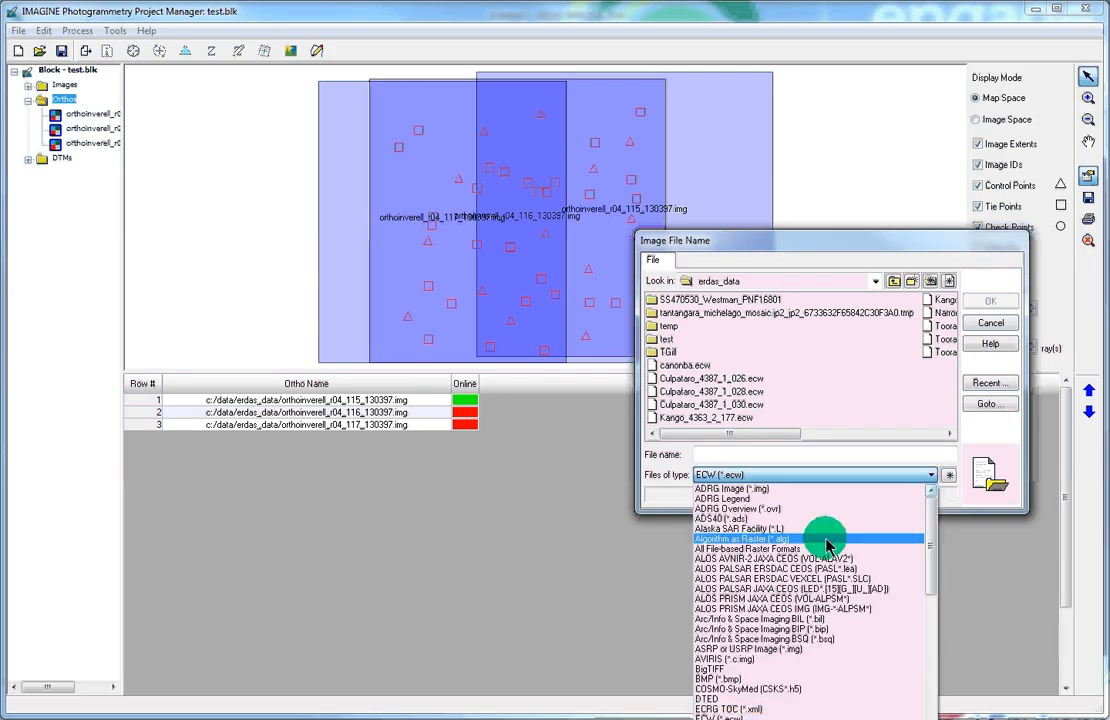
{"action": "left_click", "coordinate": [798, 545]}
Step: Select orthoinverell_r04_115_130397.img and attach it to the second ortho
{"action": "left_click", "coordinate": [788, 435]}
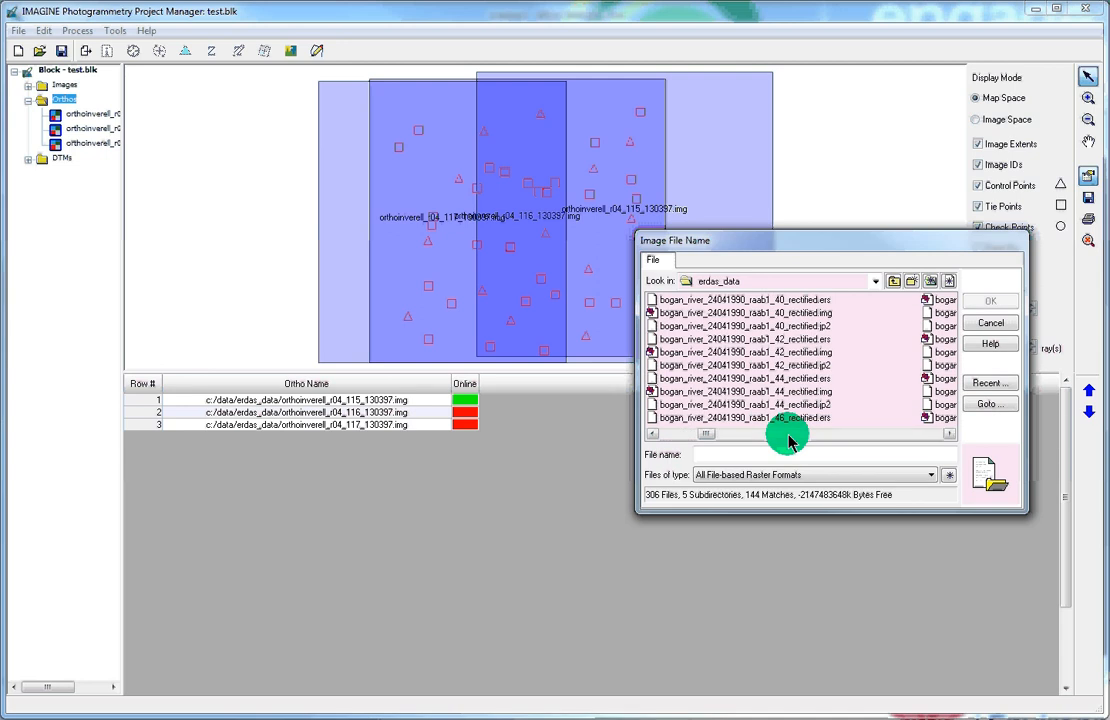
{"action": "left_click", "coordinate": [770, 435]}
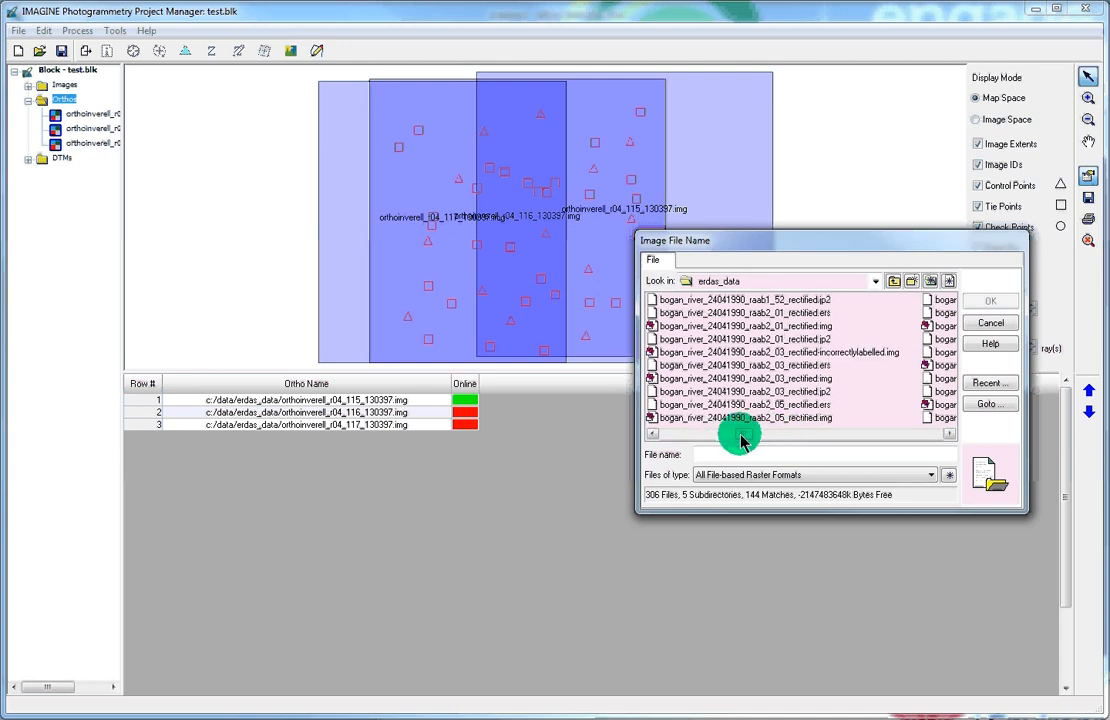
{"action": "left_click_drag", "start_coordinate": [741, 440], "coordinate": [906, 440]}
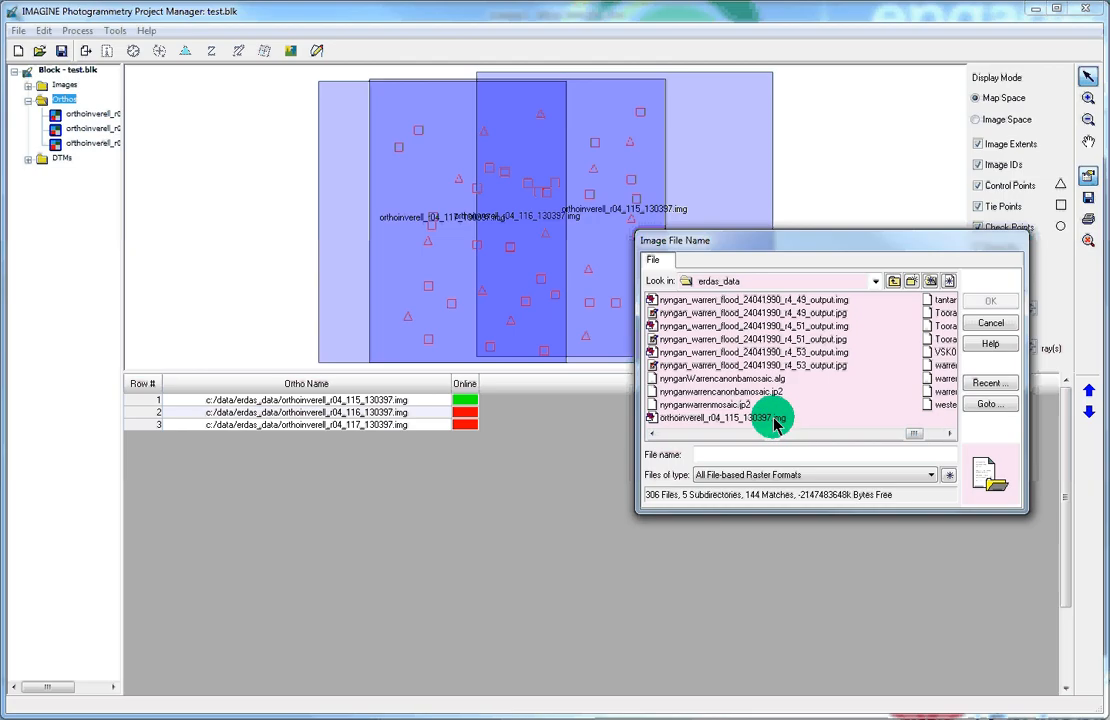
{"action": "left_click", "coordinate": [935, 433]}
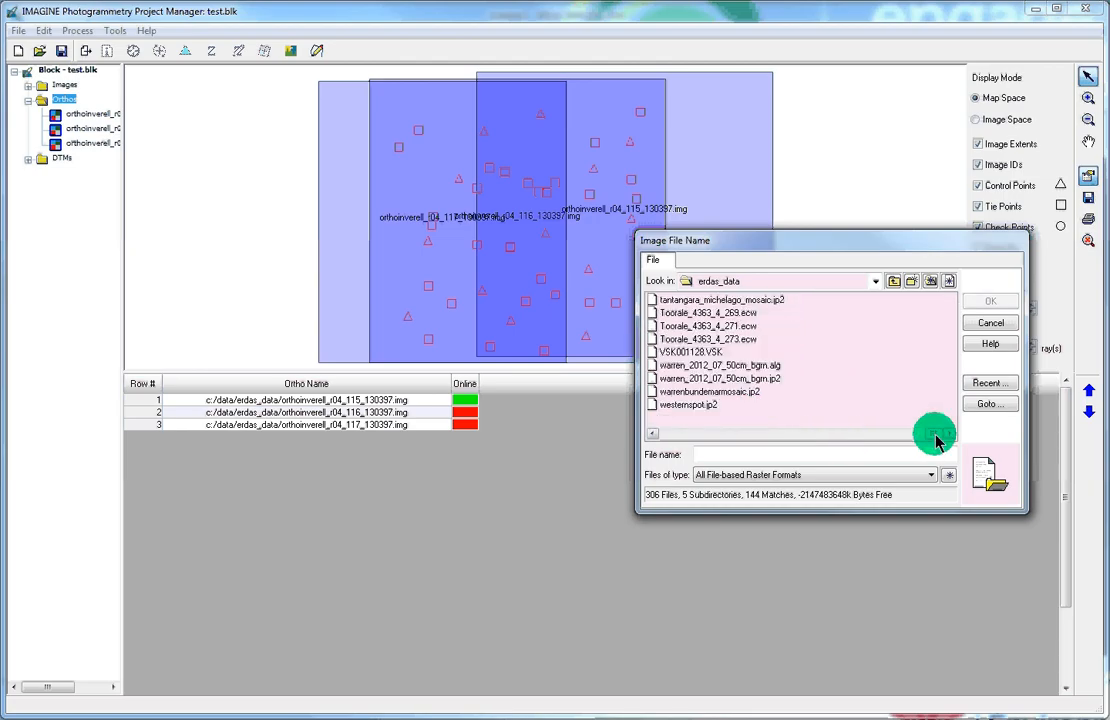
{"action": "left_click", "coordinate": [870, 435]}
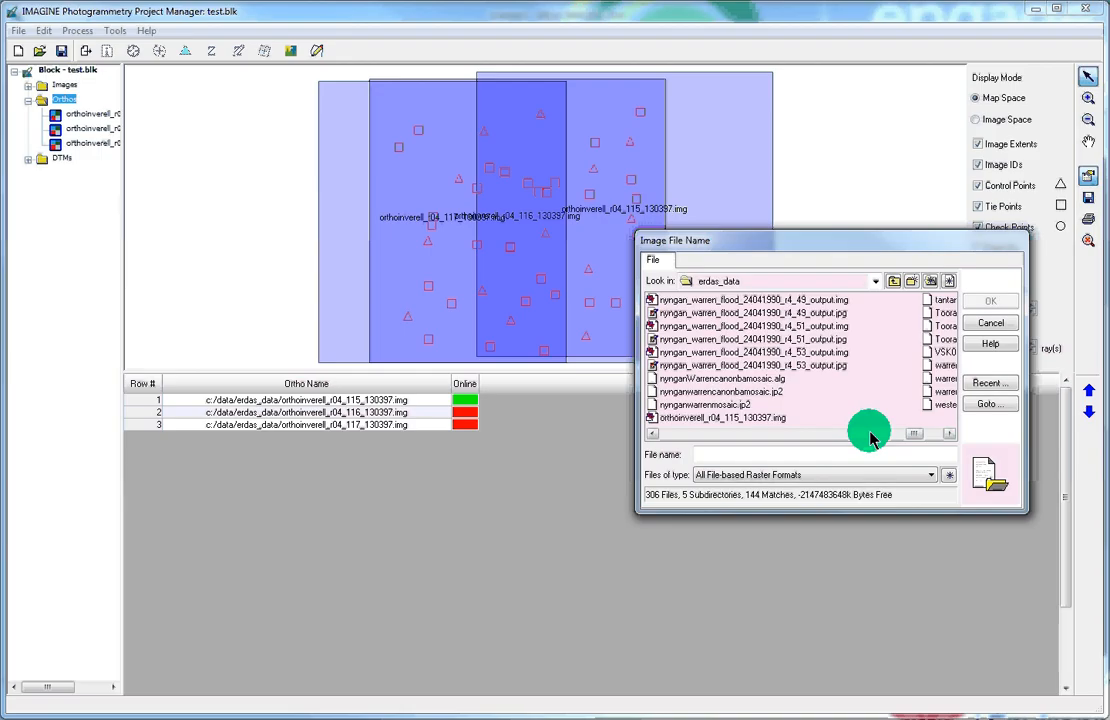
{"action": "left_click", "coordinate": [770, 421]}
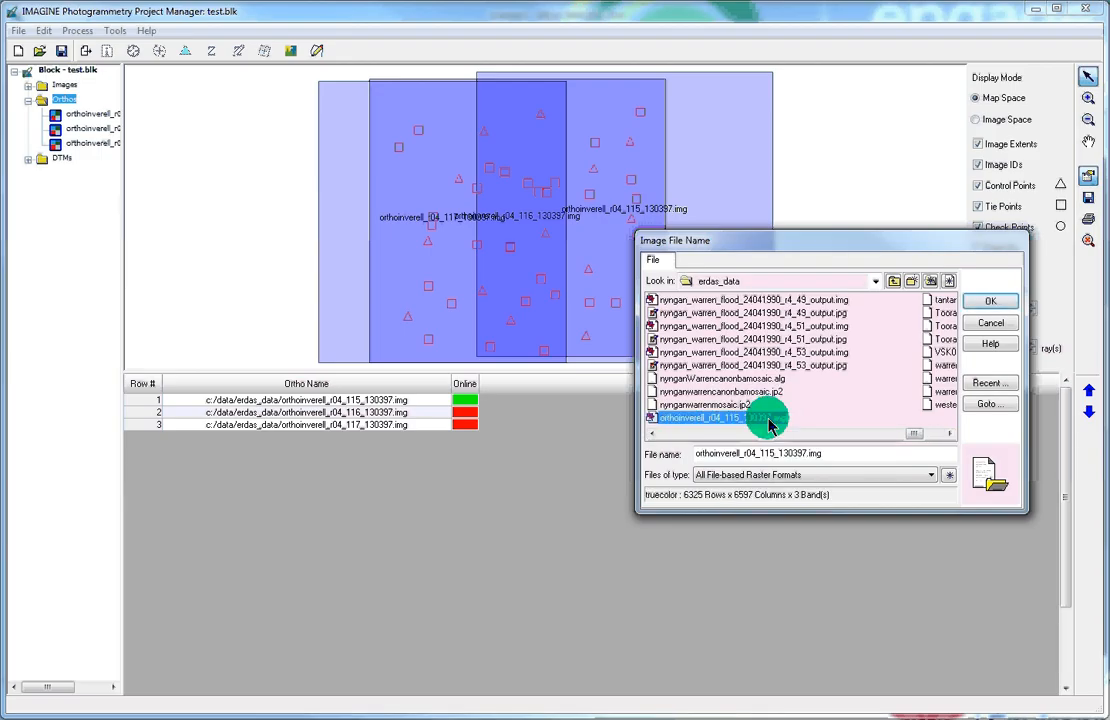
{"action": "left_click", "coordinate": [986, 303]}
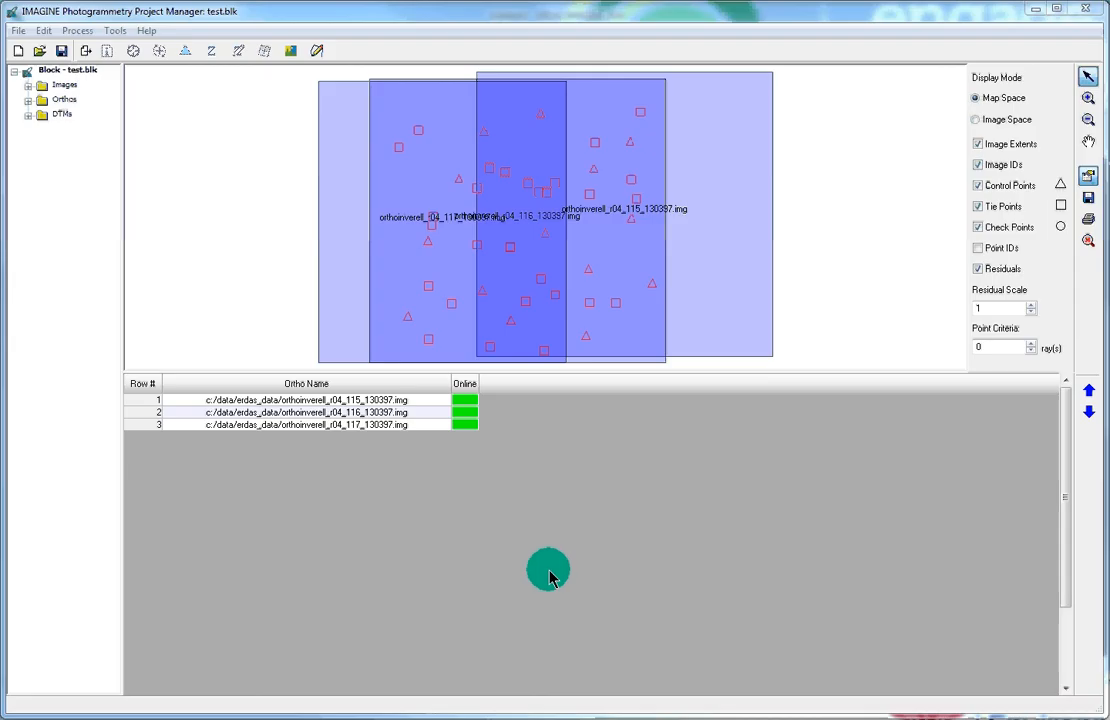
Step: Agree to relink the third ortho and show All File-based Raster Formats
{"action": "left_click", "coordinate": [465, 424]}
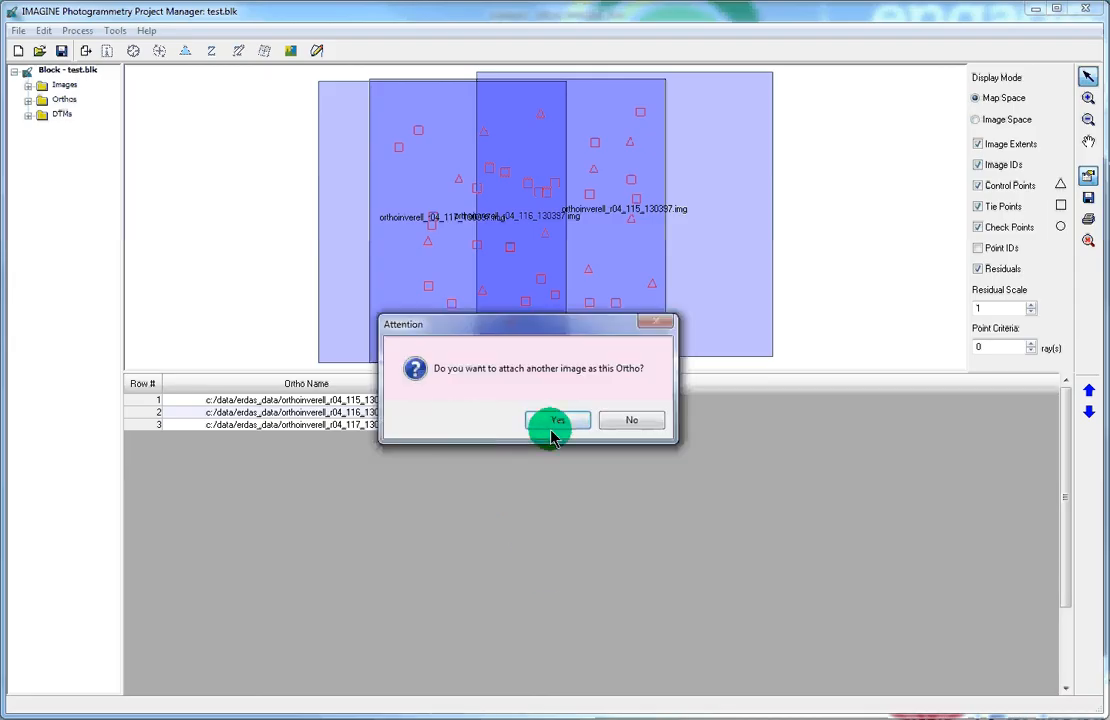
{"action": "left_click", "coordinate": [614, 421]}
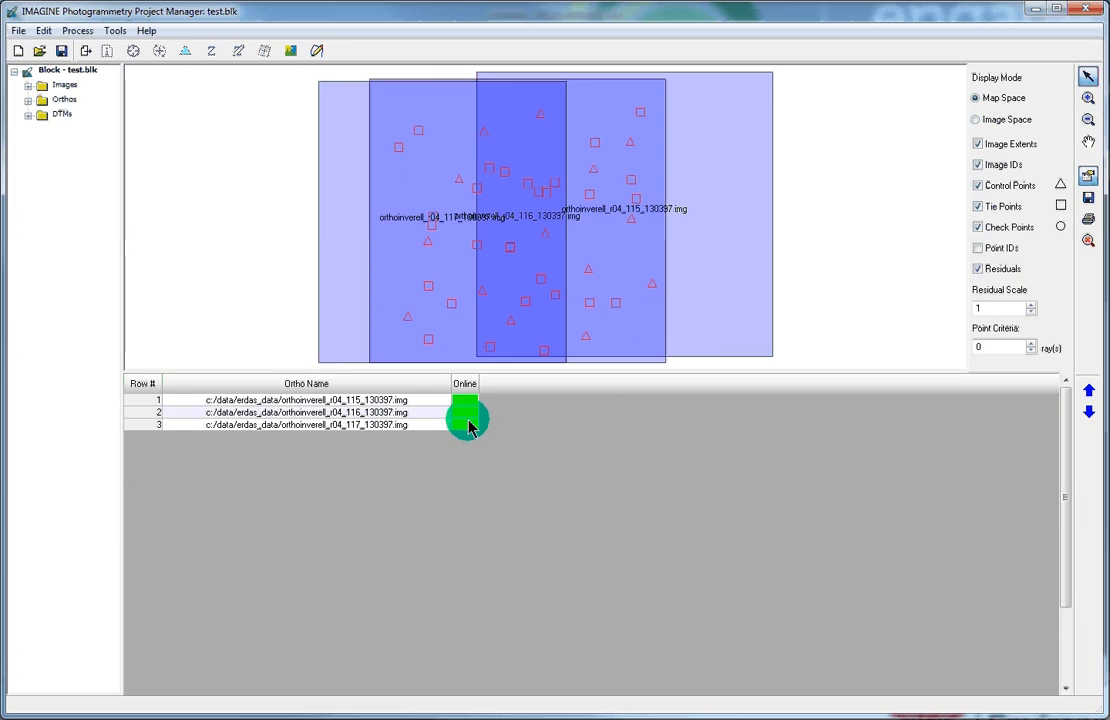
{"action": "left_click", "coordinate": [465, 424]}
{"action": "left_click", "coordinate": [548, 421]}
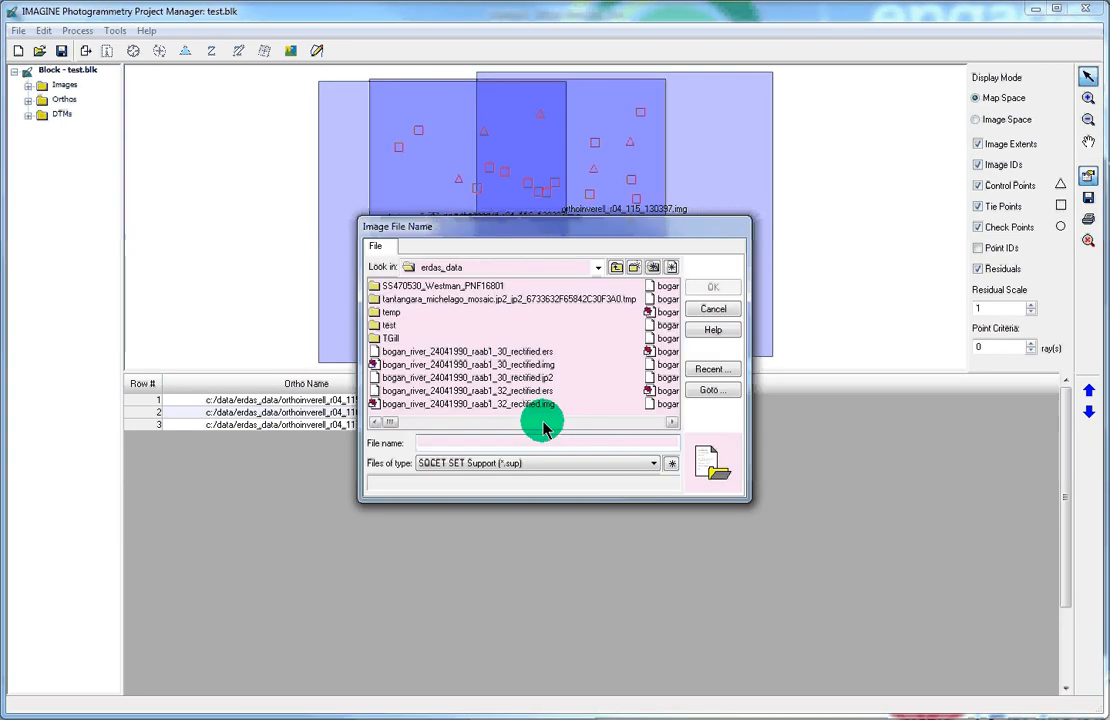
{"action": "left_click", "coordinate": [652, 464]}
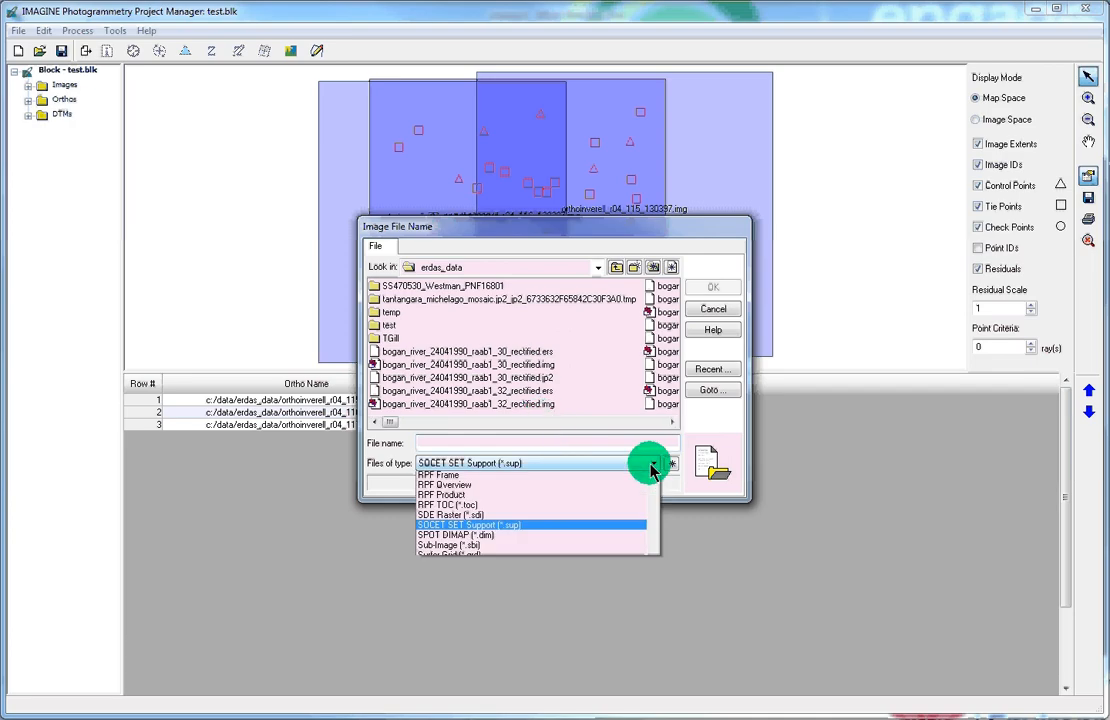
{"action": "scroll", "coordinate": [661, 555], "scroll_direction": "down", "scroll_amount": 3}
{"action": "left_click_drag", "start_coordinate": [661, 555], "coordinate": [668, 500]}
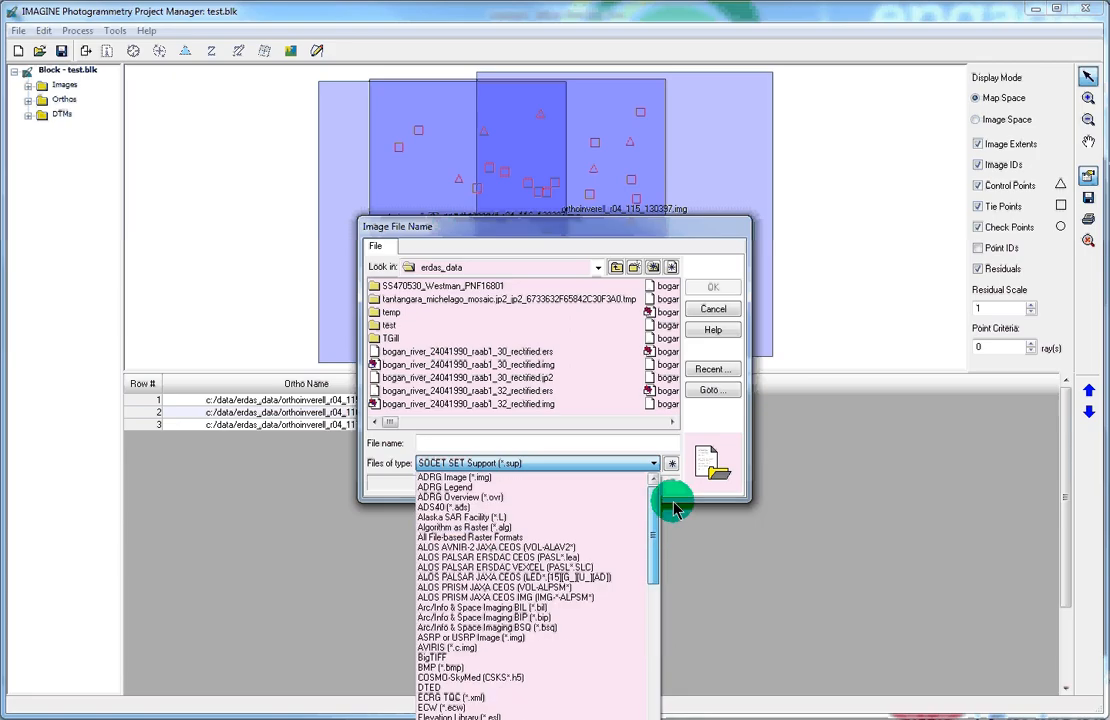
{"action": "left_click", "coordinate": [498, 538]}
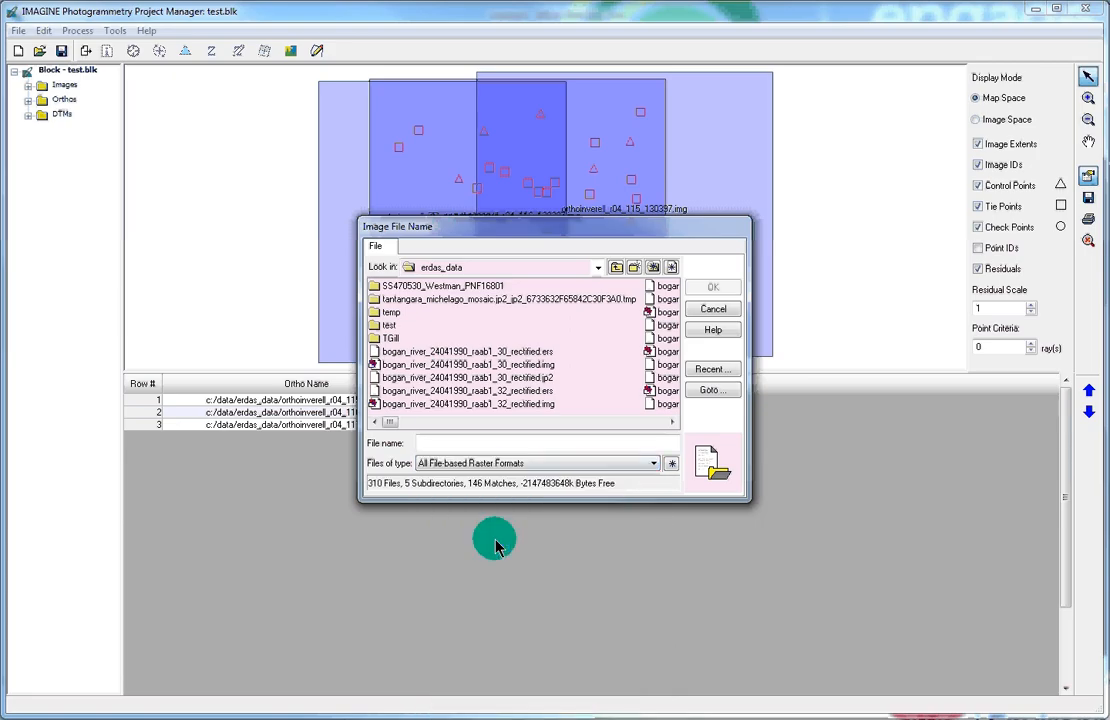
Step: Select orthoinverell_r04_117_130397.img and attach it to the third ortho
{"action": "left_click_drag", "start_coordinate": [405, 425], "coordinate": [626, 425]}
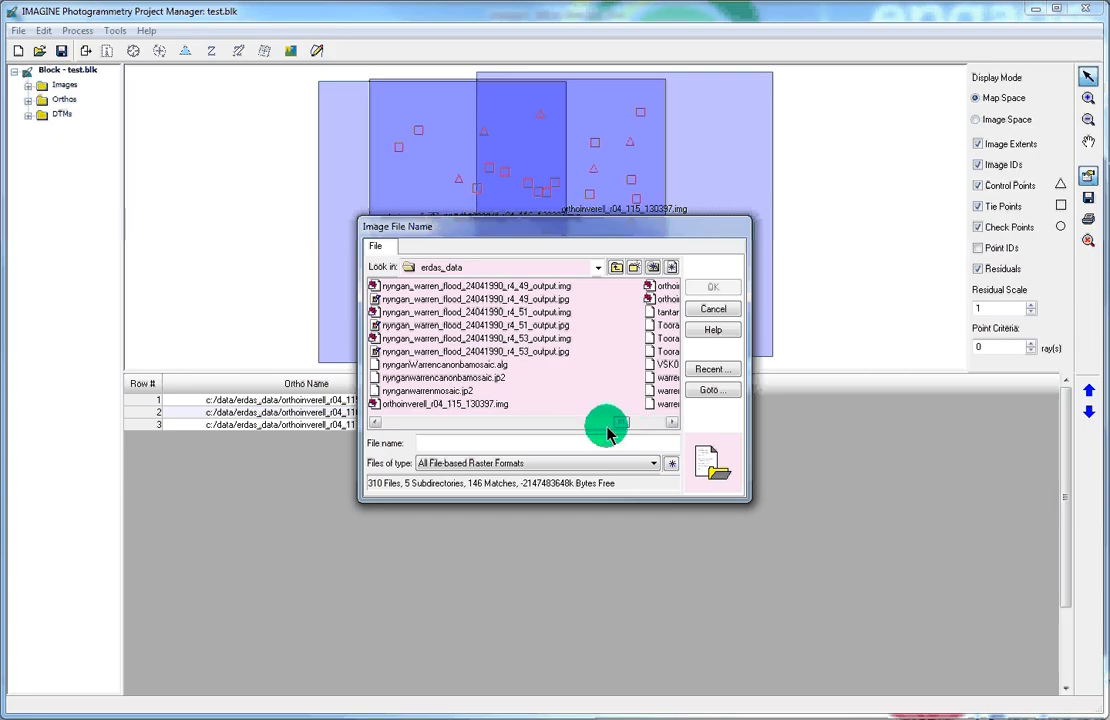
{"action": "left_click_drag", "start_coordinate": [500, 240], "coordinate": [607, 251]}
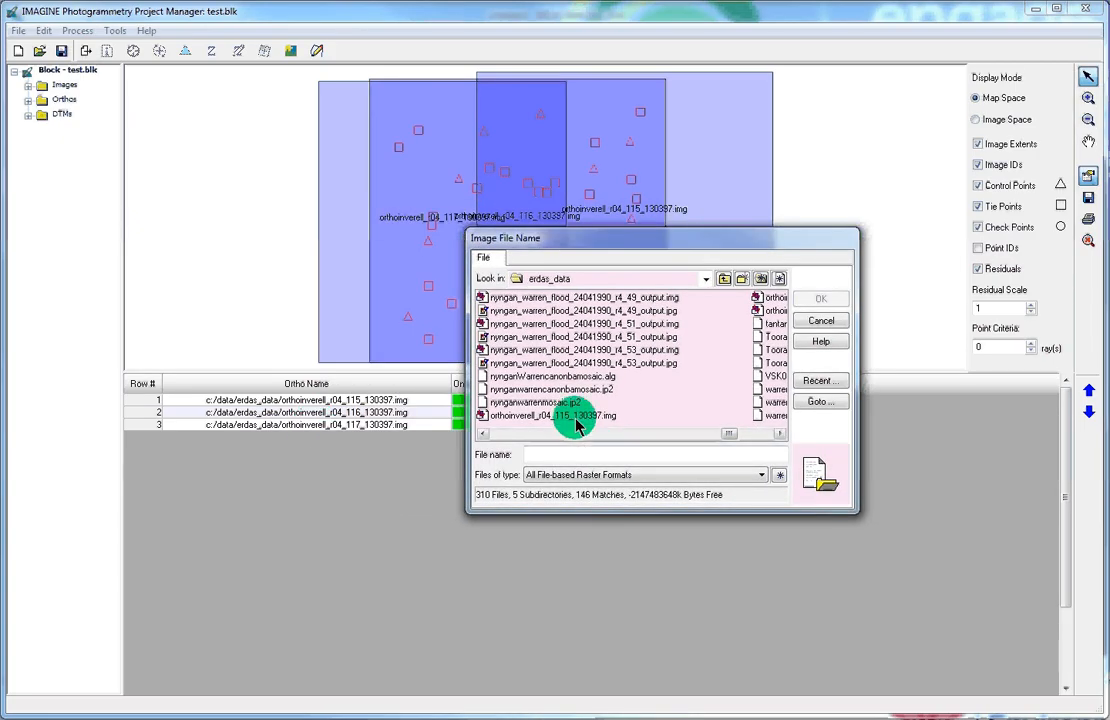
{"action": "left_click", "coordinate": [758, 436]}
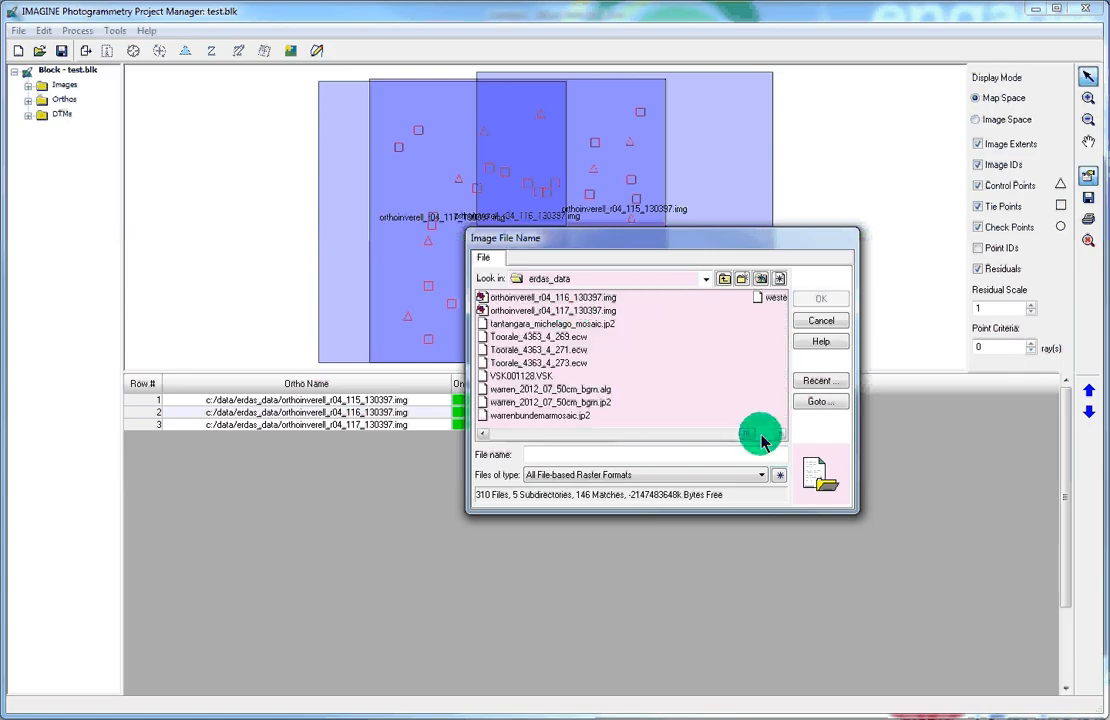
{"action": "left_click", "coordinate": [577, 311]}
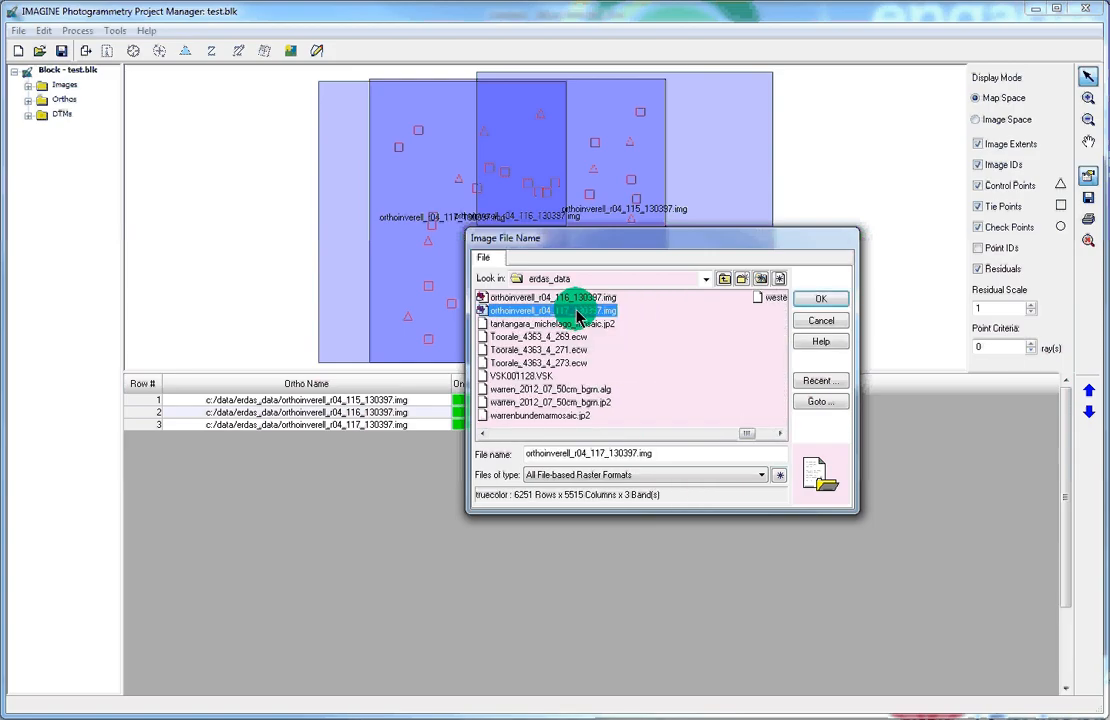
{"action": "left_click", "coordinate": [812, 300]}
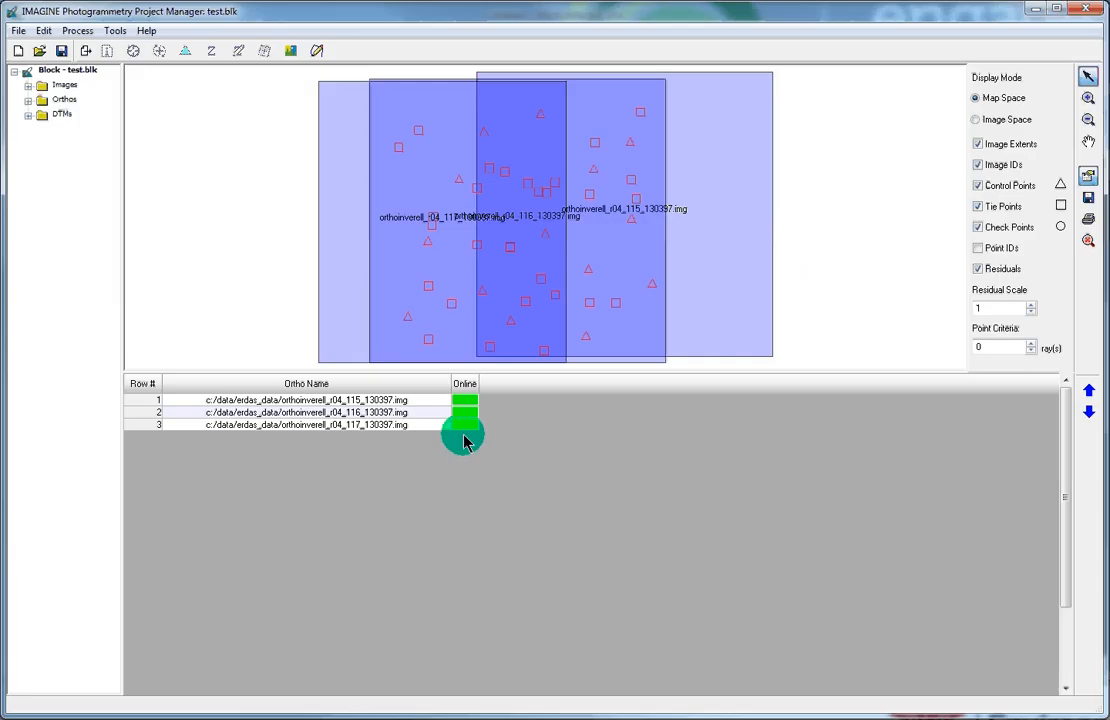
Step: Save the block with its new ortho links and show the block's image list
{"action": "left_click", "coordinate": [61, 52]}
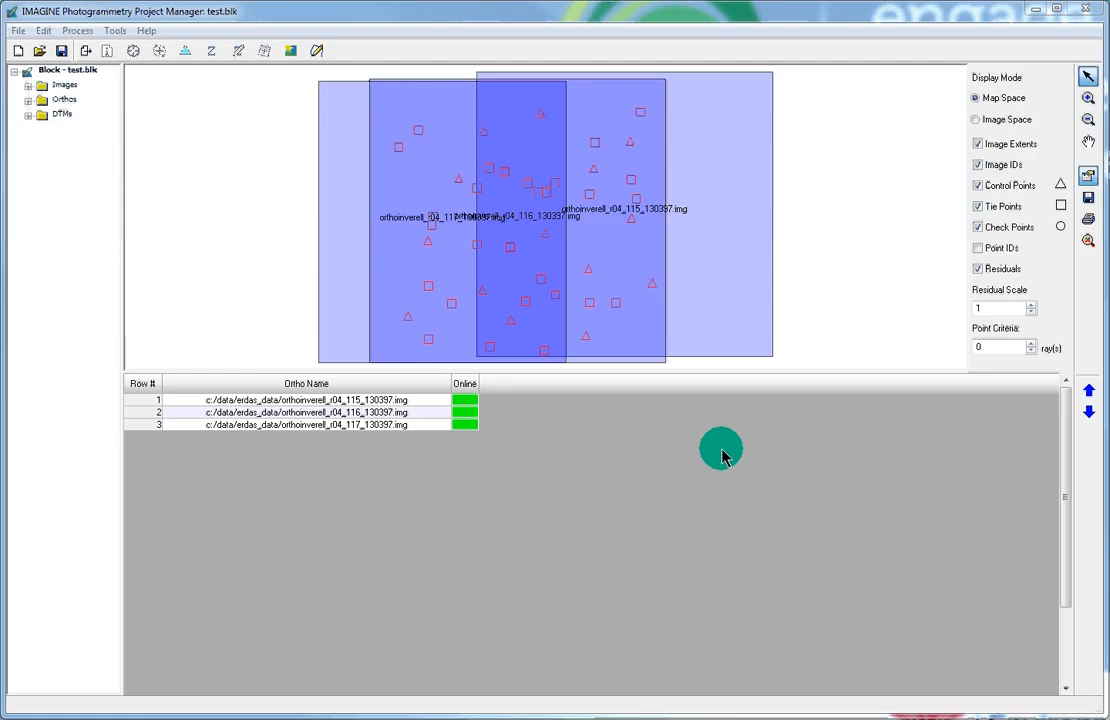
{"action": "left_click", "coordinate": [62, 86]}
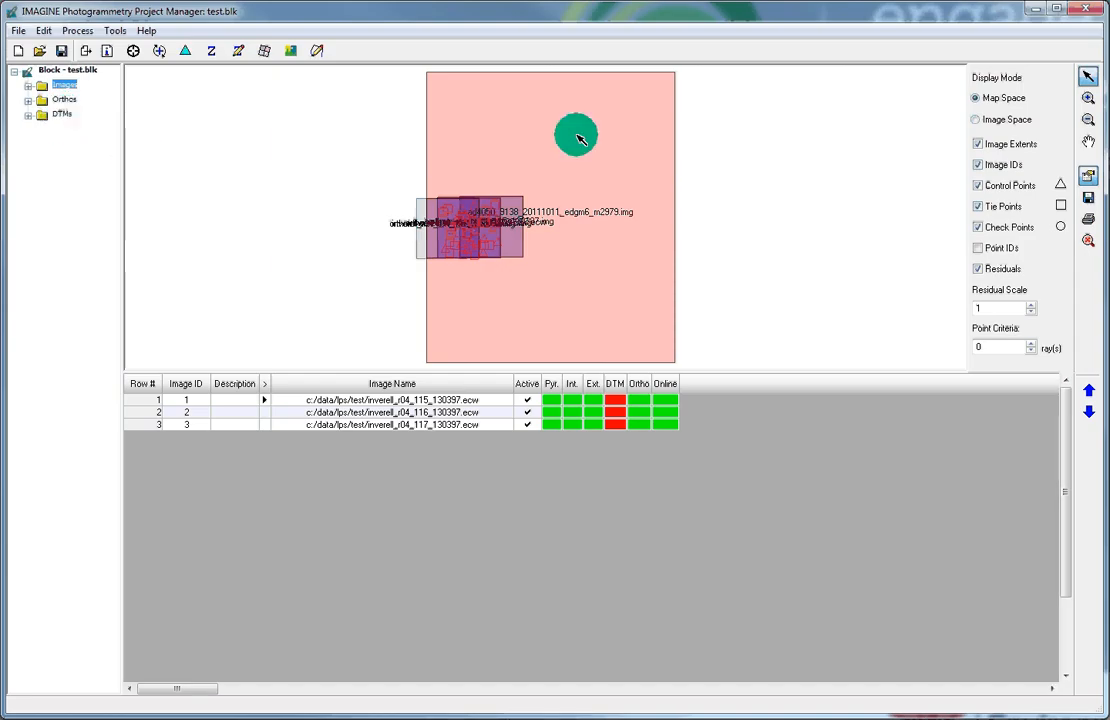
Step: Review the block's DTM and three images, then minimise the Project Manager window
{"action": "left_click", "coordinate": [27, 116]}
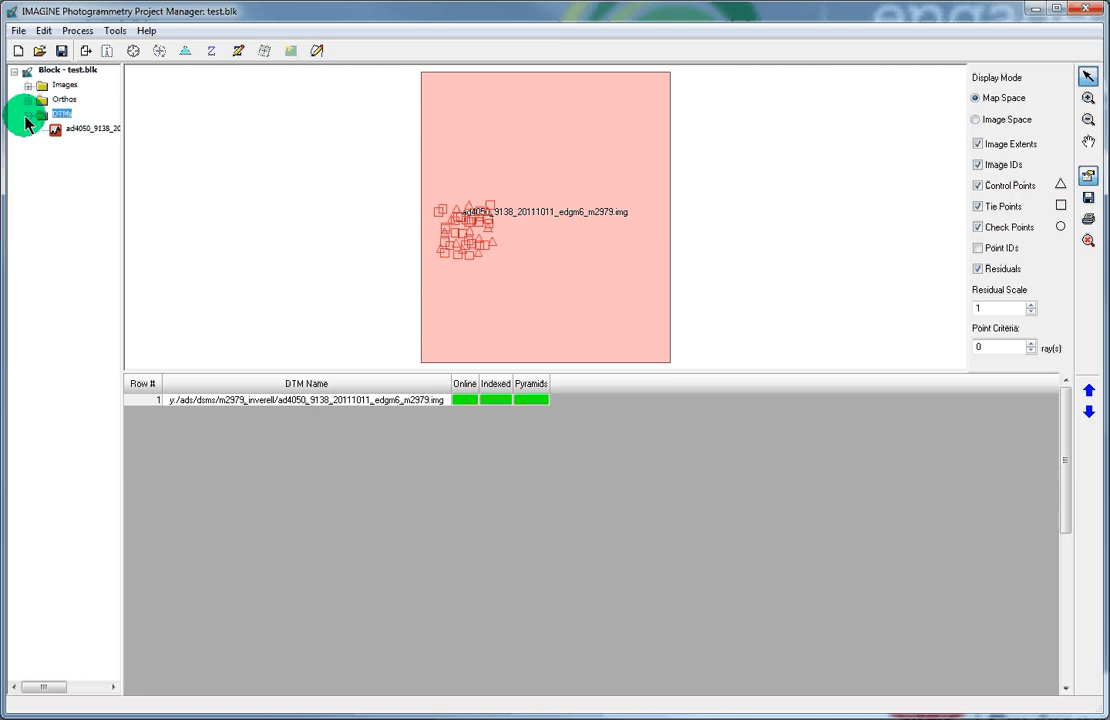
{"action": "left_click", "coordinate": [28, 85]}
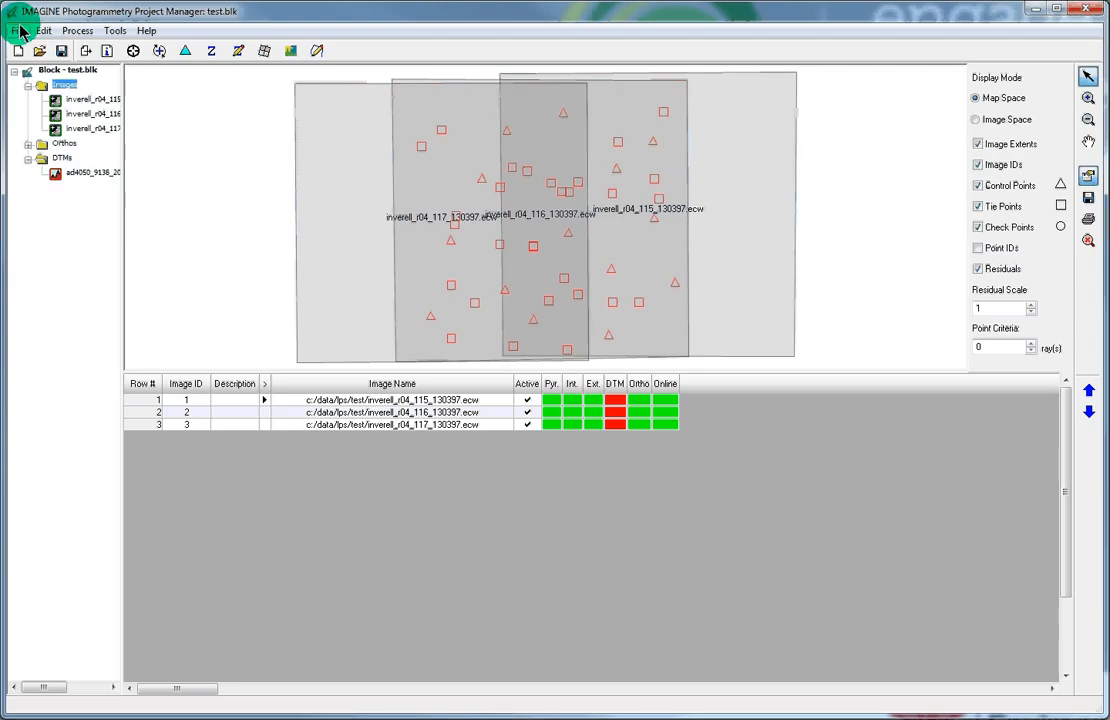
{"action": "left_click", "coordinate": [1035, 8]}
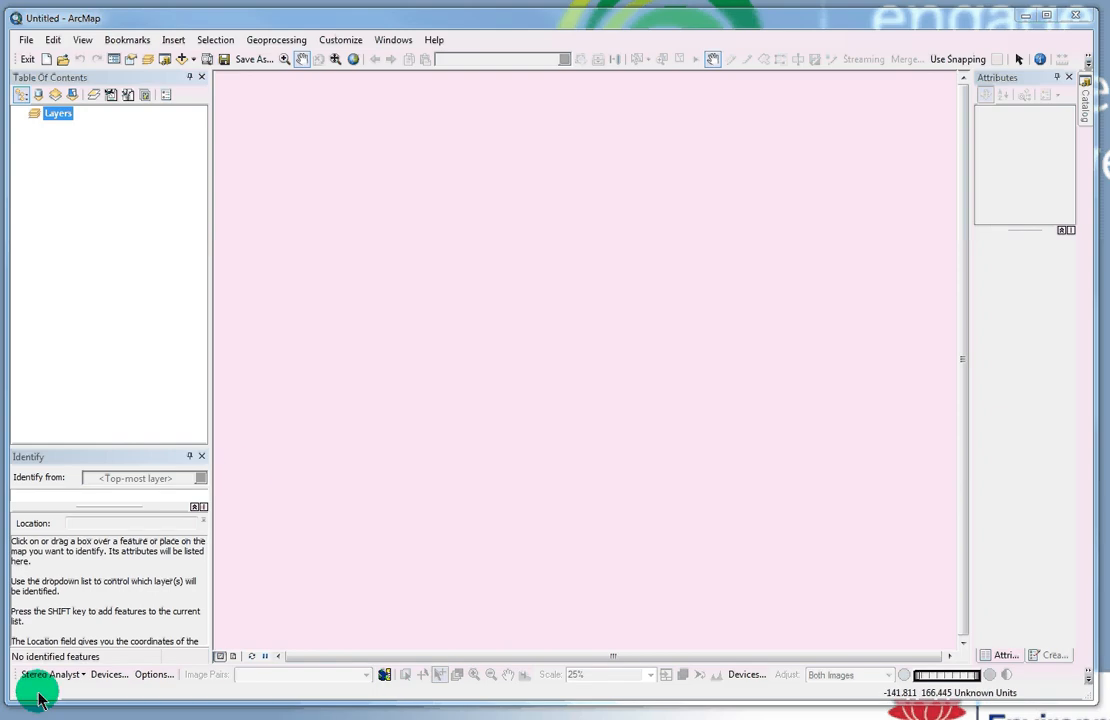
Step: Confirm Stereo Analyst is enabled under Customize > Extensions and open its toolbar dropdown
{"action": "left_click", "coordinate": [340, 42]}
{"action": "left_click", "coordinate": [352, 75]}
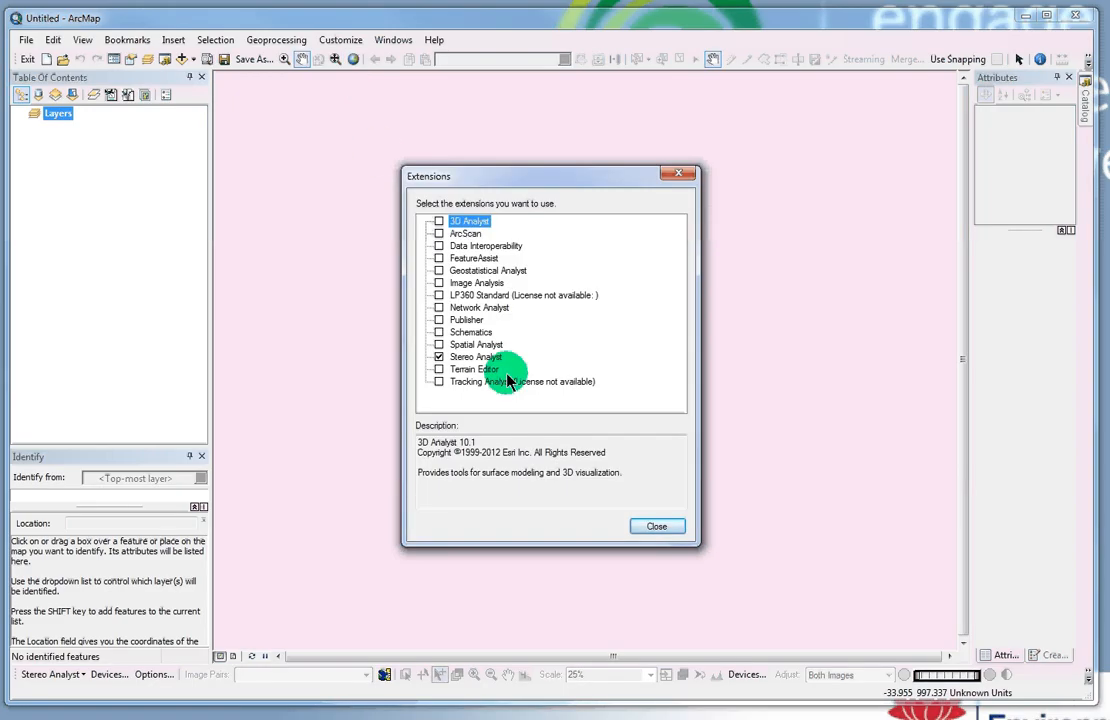
{"action": "left_click", "coordinate": [657, 526]}
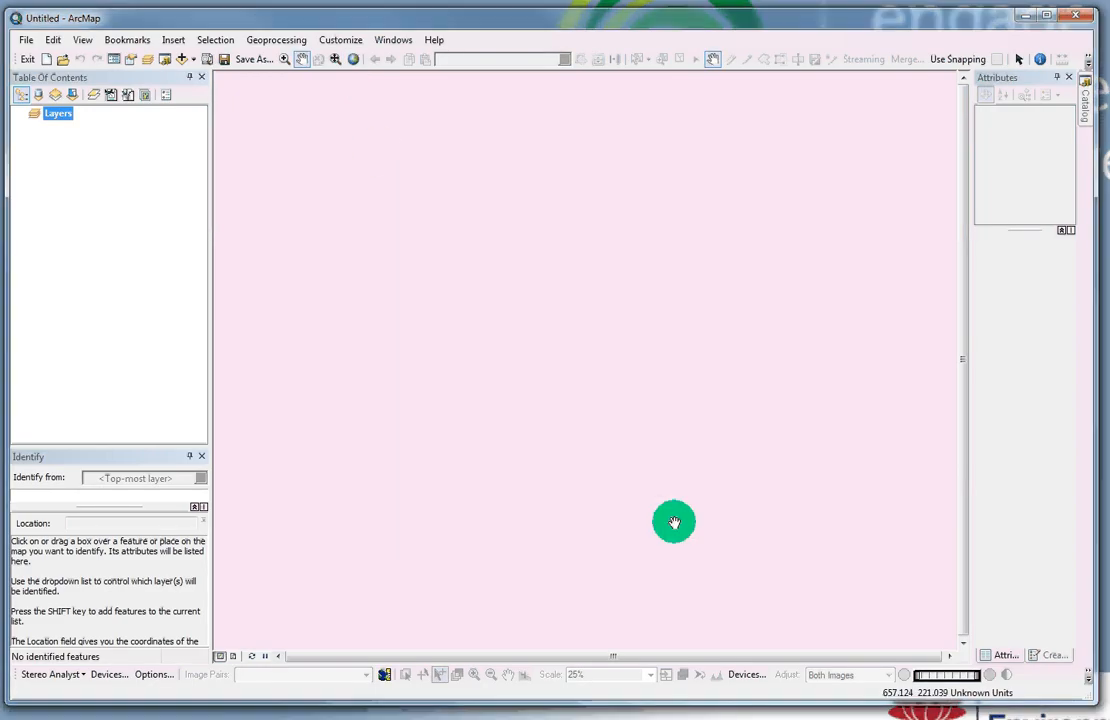
{"action": "left_click", "coordinate": [52, 674]}
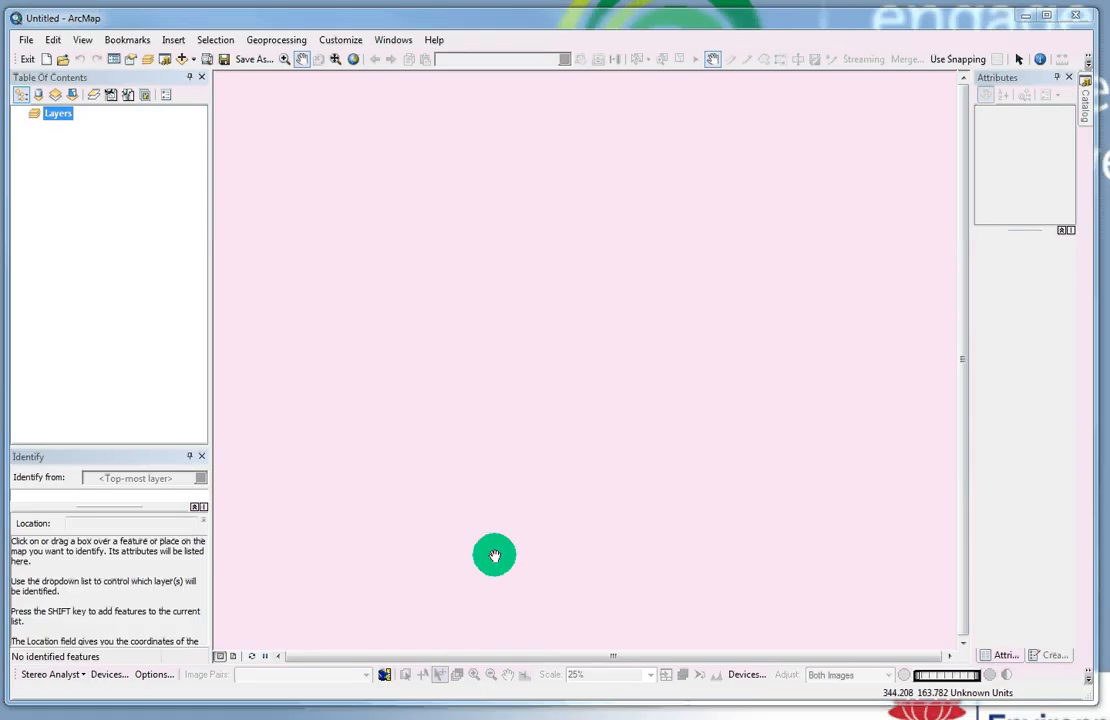
{"action": "left_click", "coordinate": [50, 677]}
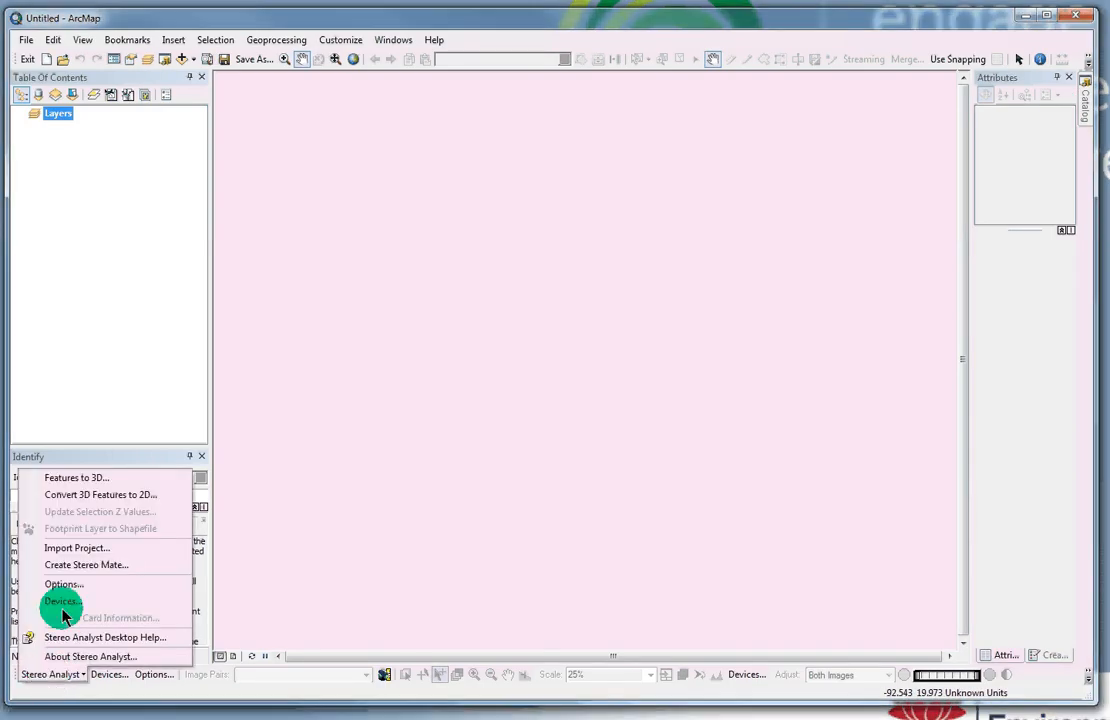
Step: Start a project import and load C:\Data\LPS\Test\test.blk into the wizard
{"action": "left_click", "coordinate": [66, 552]}
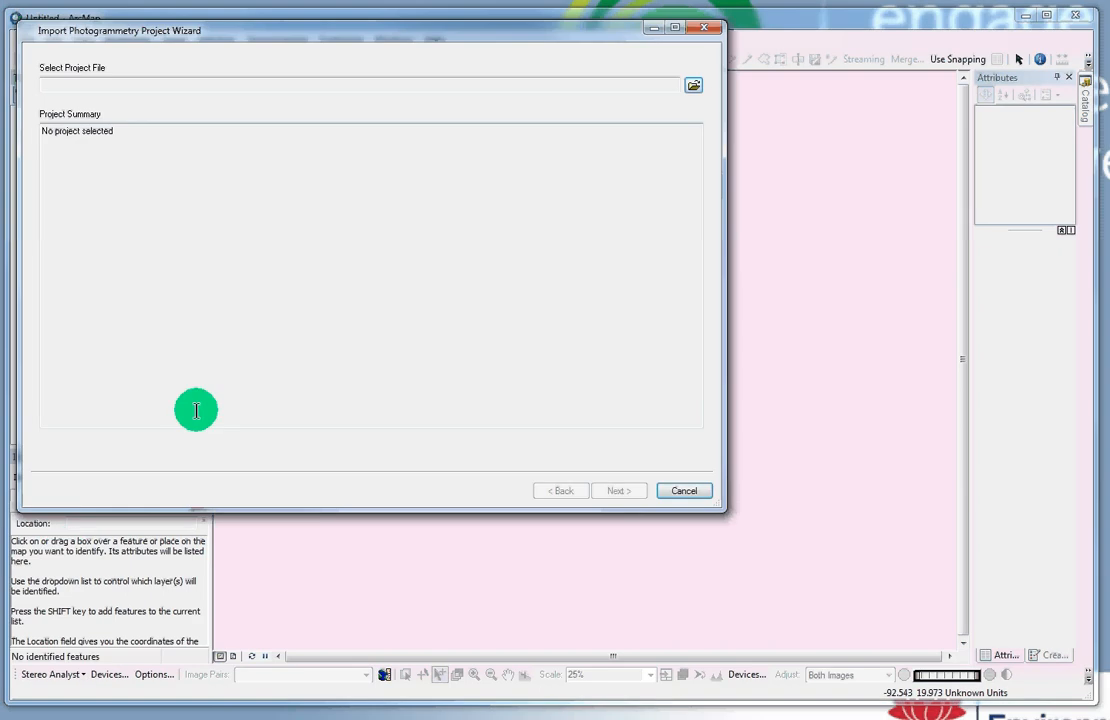
{"action": "left_click", "coordinate": [692, 88]}
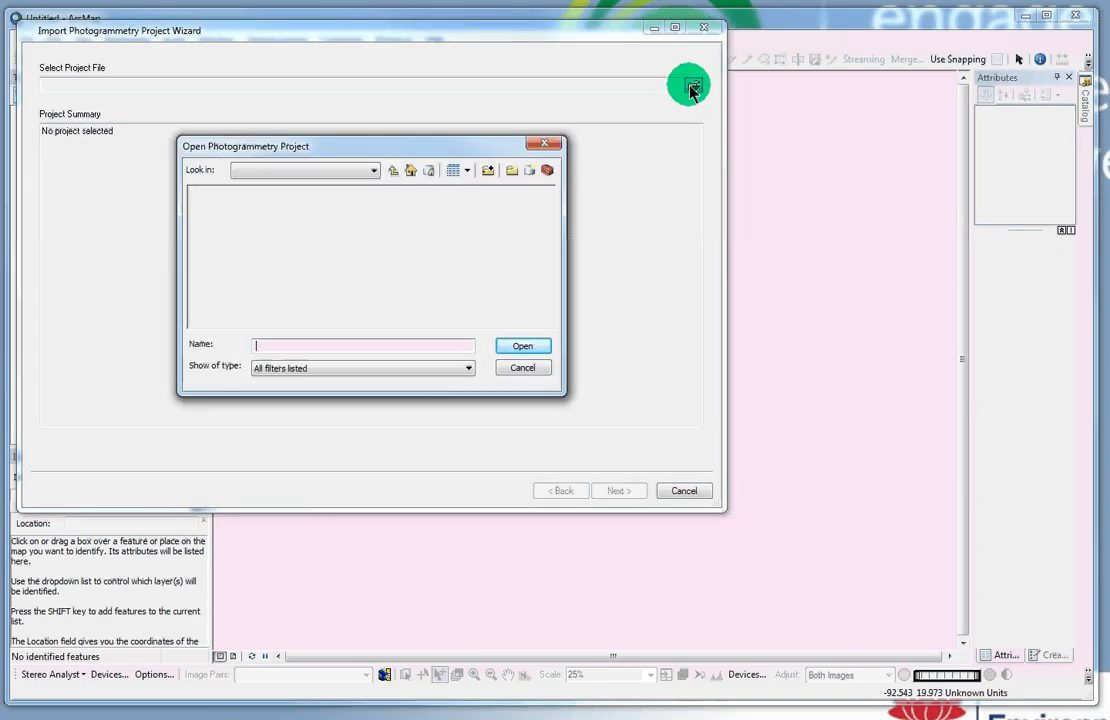
{"action": "left_click", "coordinate": [375, 171]}
{"action": "left_click_drag", "start_coordinate": [493, 232], "coordinate": [492, 192]}
{"action": "left_click", "coordinate": [272, 212]}
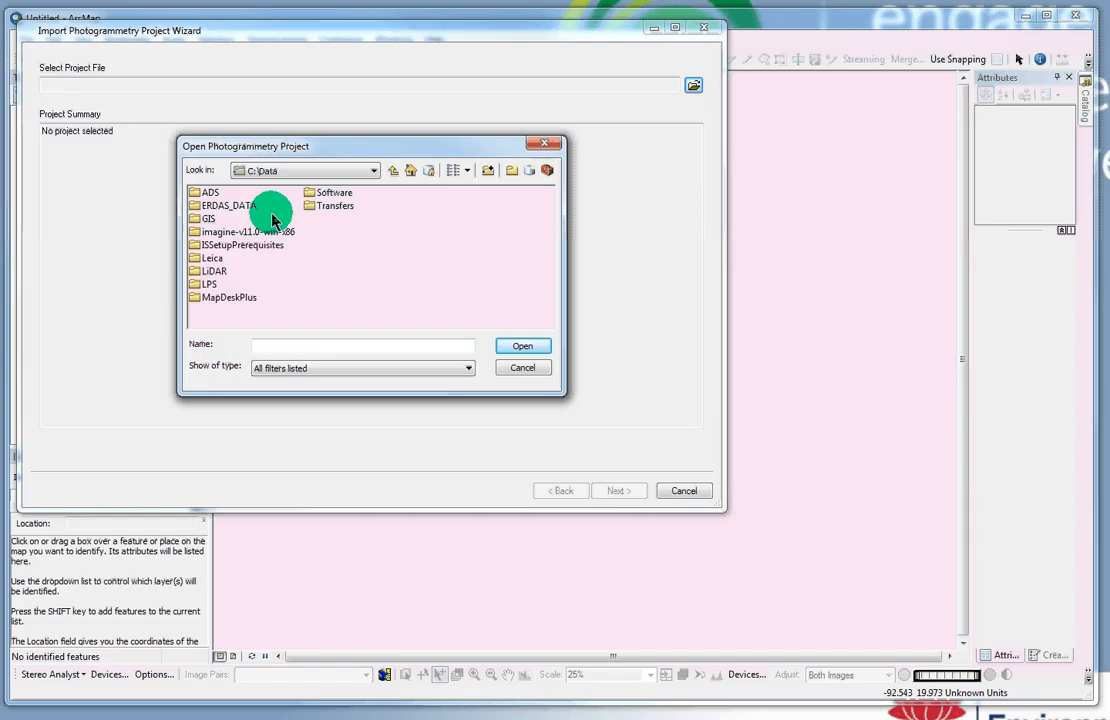
{"action": "left_click", "coordinate": [209, 284]}
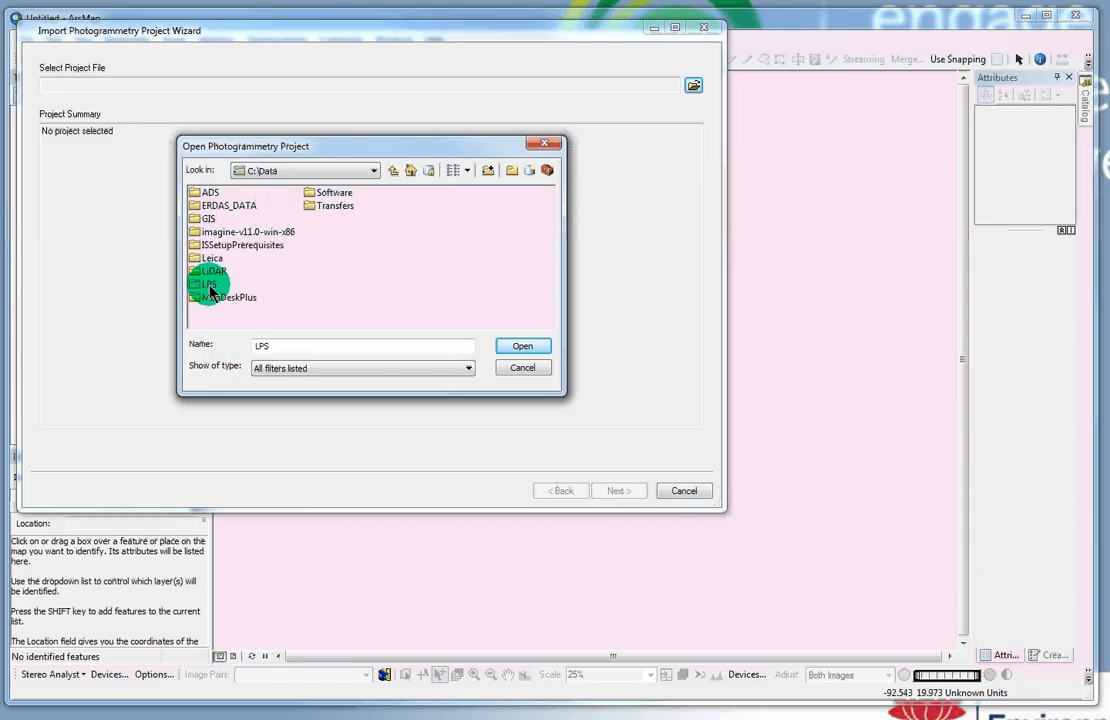
{"action": "double_click", "coordinate": [209, 284]}
{"action": "double_click", "coordinate": [209, 194]}
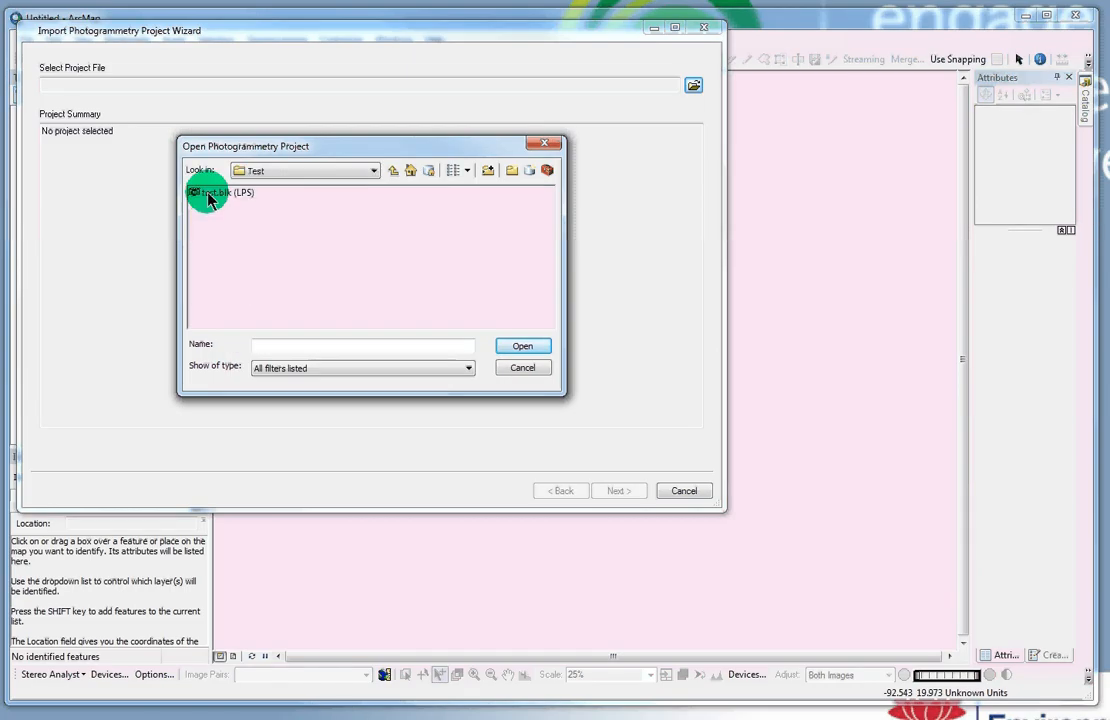
{"action": "left_click", "coordinate": [212, 193]}
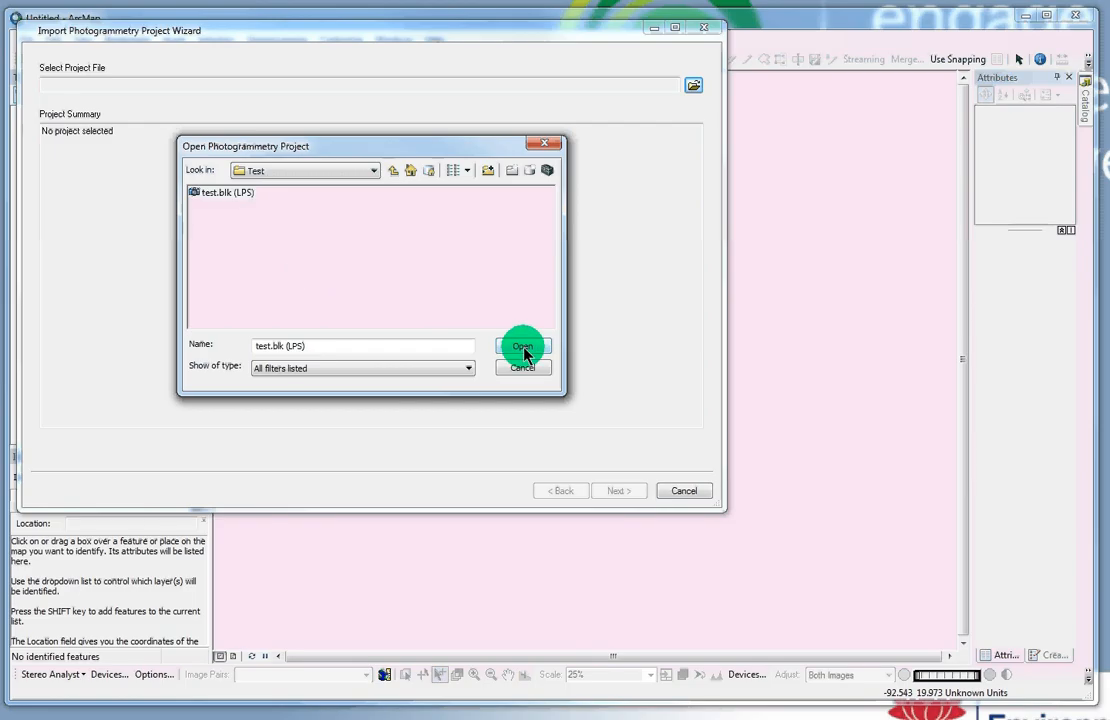
{"action": "left_click", "coordinate": [522, 346]}
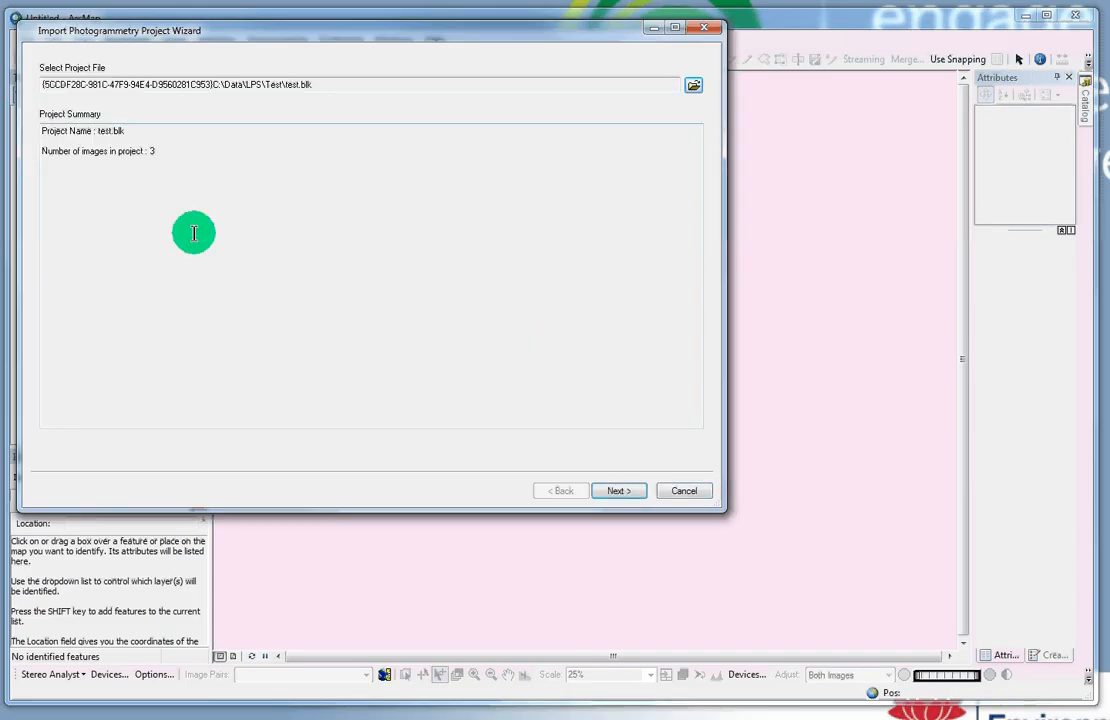
Step: Accept the default images, load points and coordinate systems, and finish importing test.blk
{"action": "left_click", "coordinate": [620, 491]}
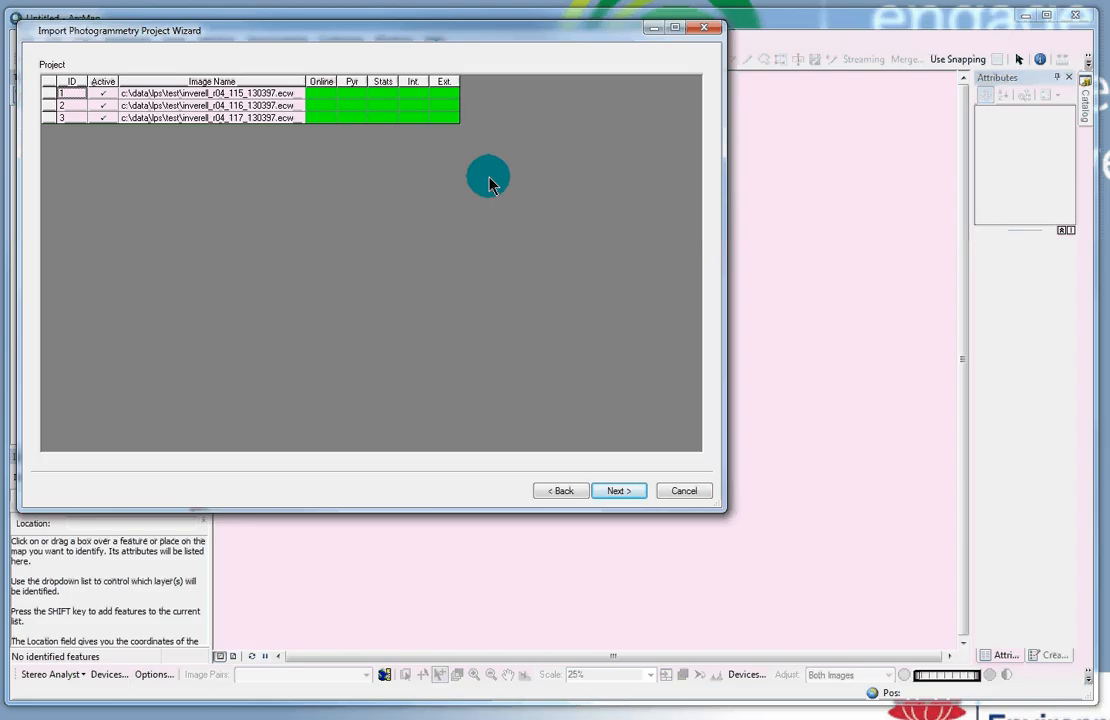
{"action": "left_click", "coordinate": [622, 494]}
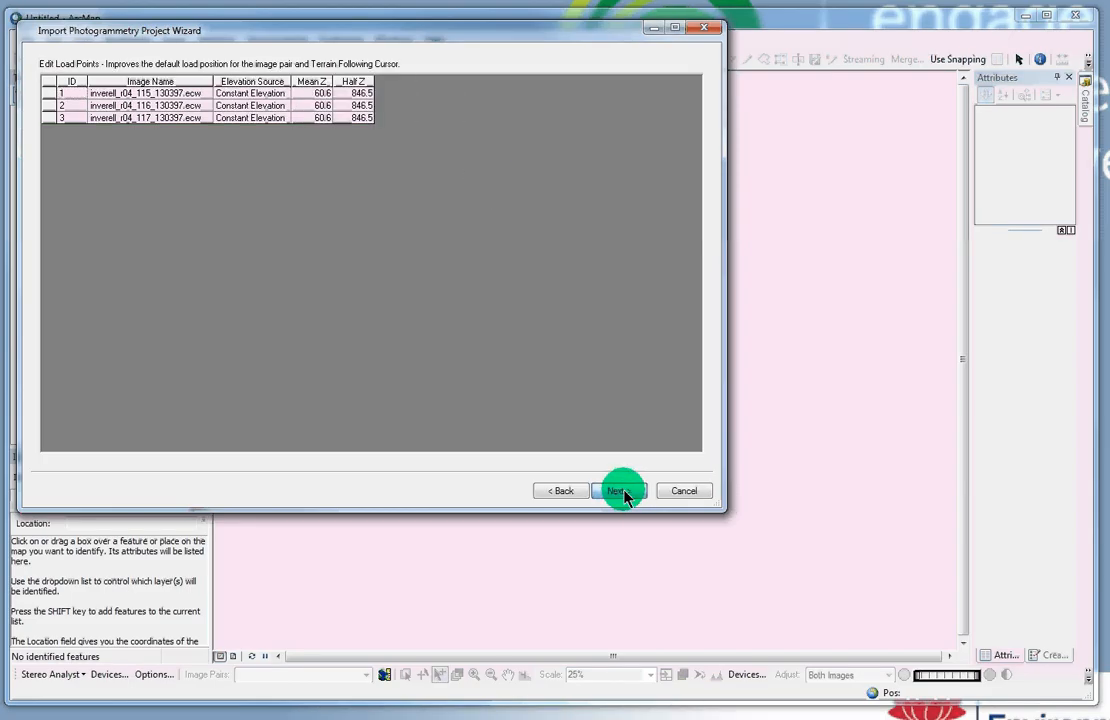
{"action": "left_click", "coordinate": [622, 494]}
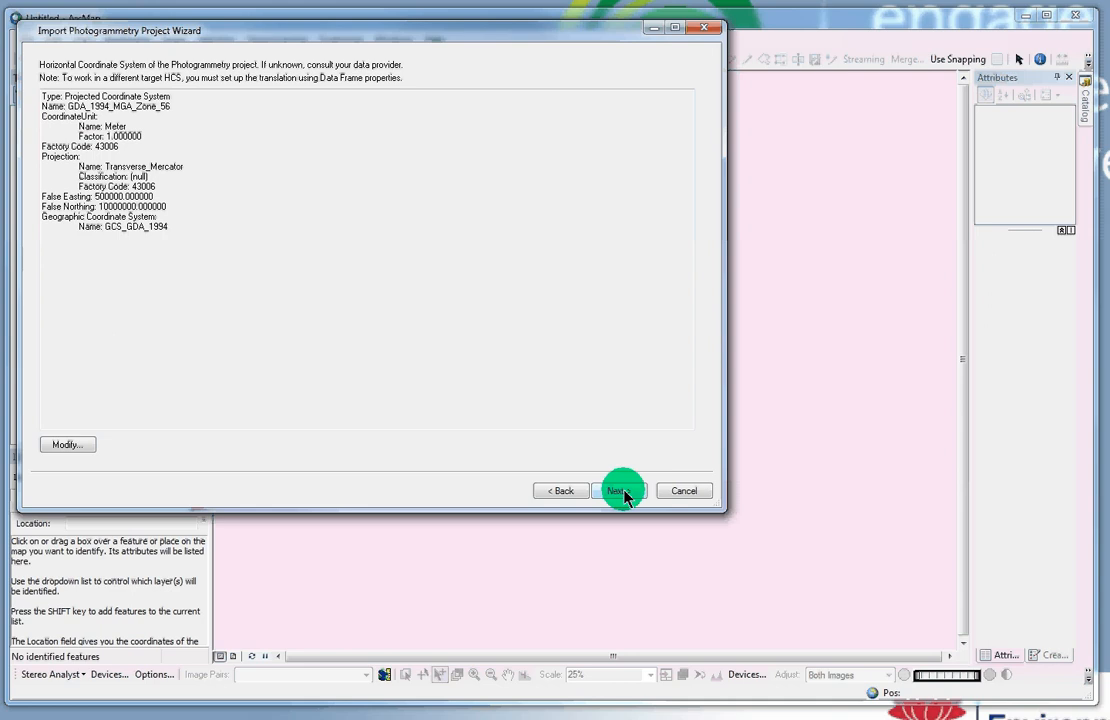
{"action": "left_click", "coordinate": [622, 494]}
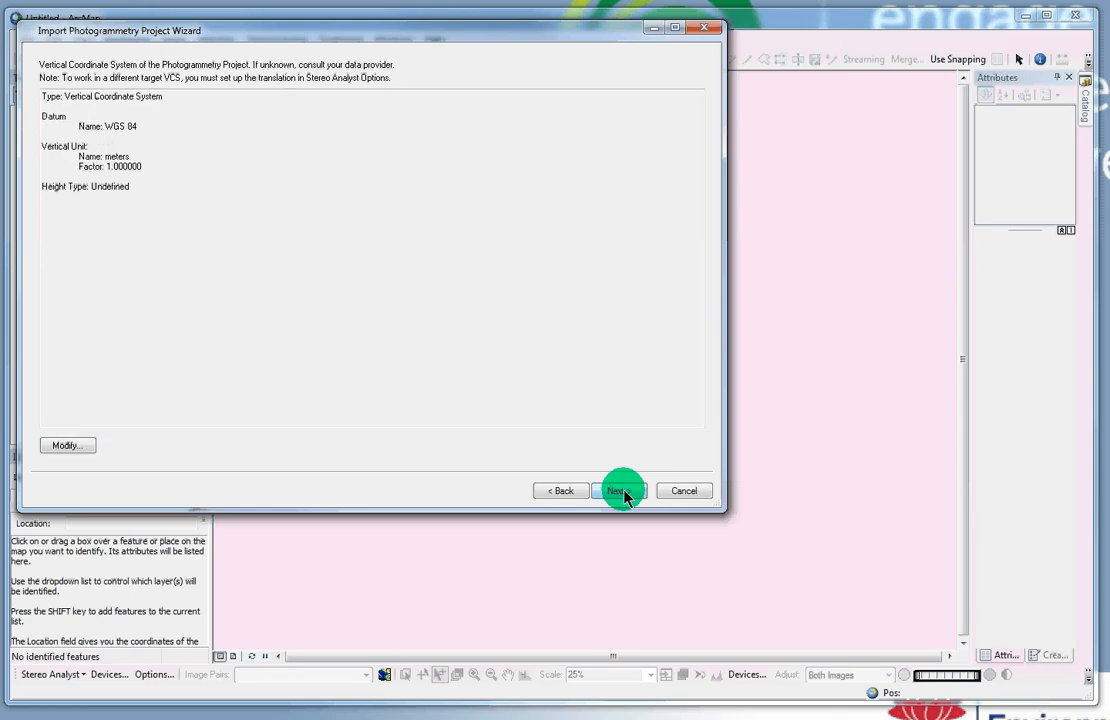
{"action": "left_click", "coordinate": [622, 494]}
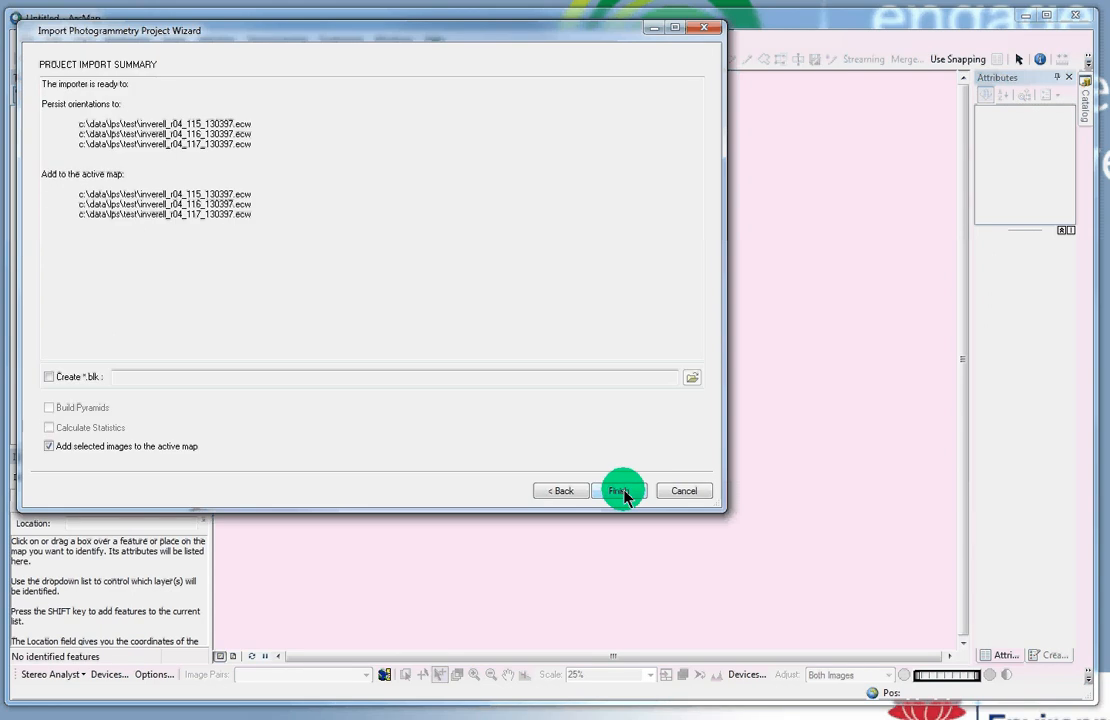
{"action": "left_click", "coordinate": [622, 491]}
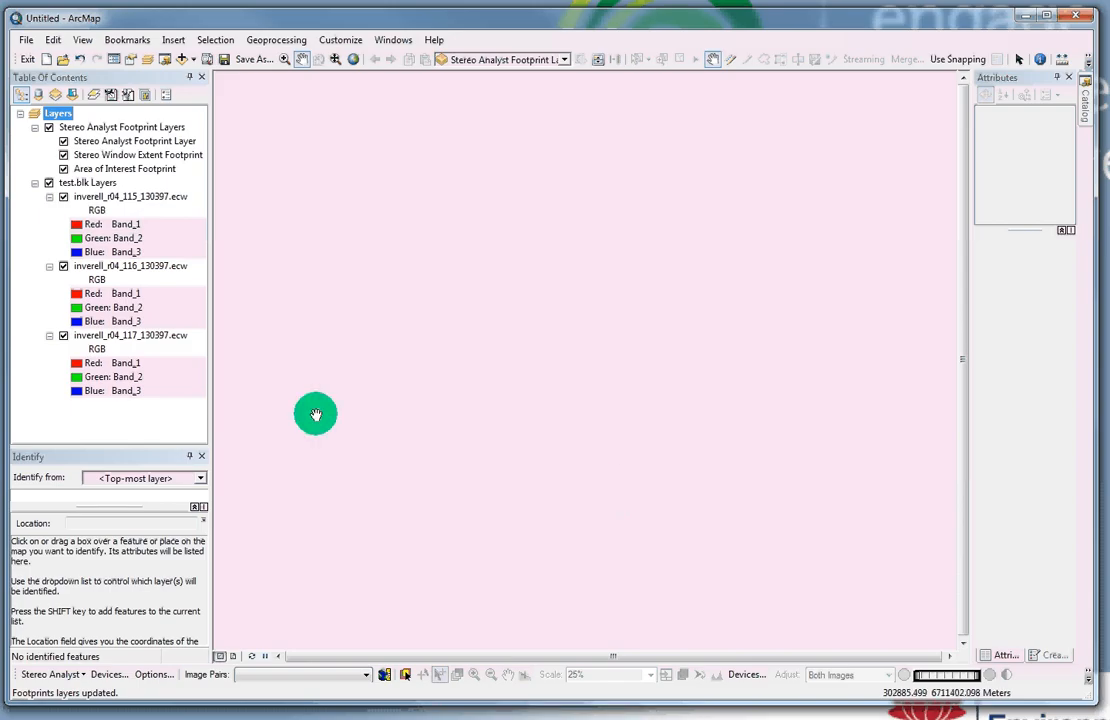
Step: Zoom to the test.blk Layers group, then pan and zoom out to show all three inverell footprints
{"action": "right_click", "coordinate": [95, 187]}
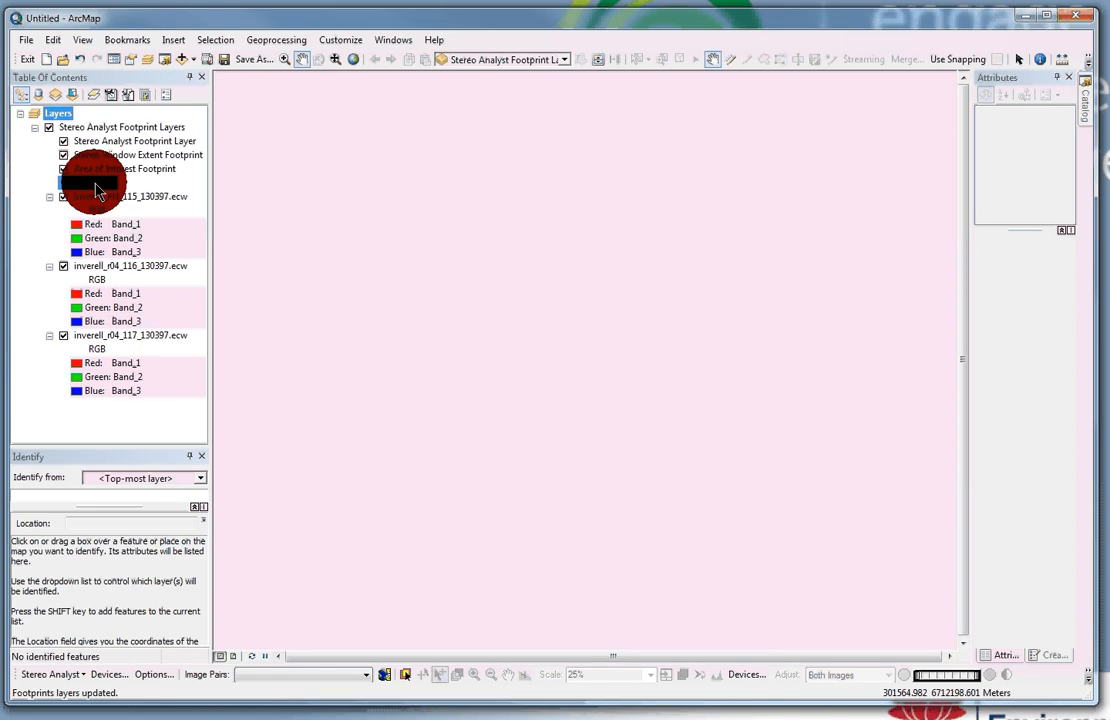
{"action": "left_click", "coordinate": [150, 299]}
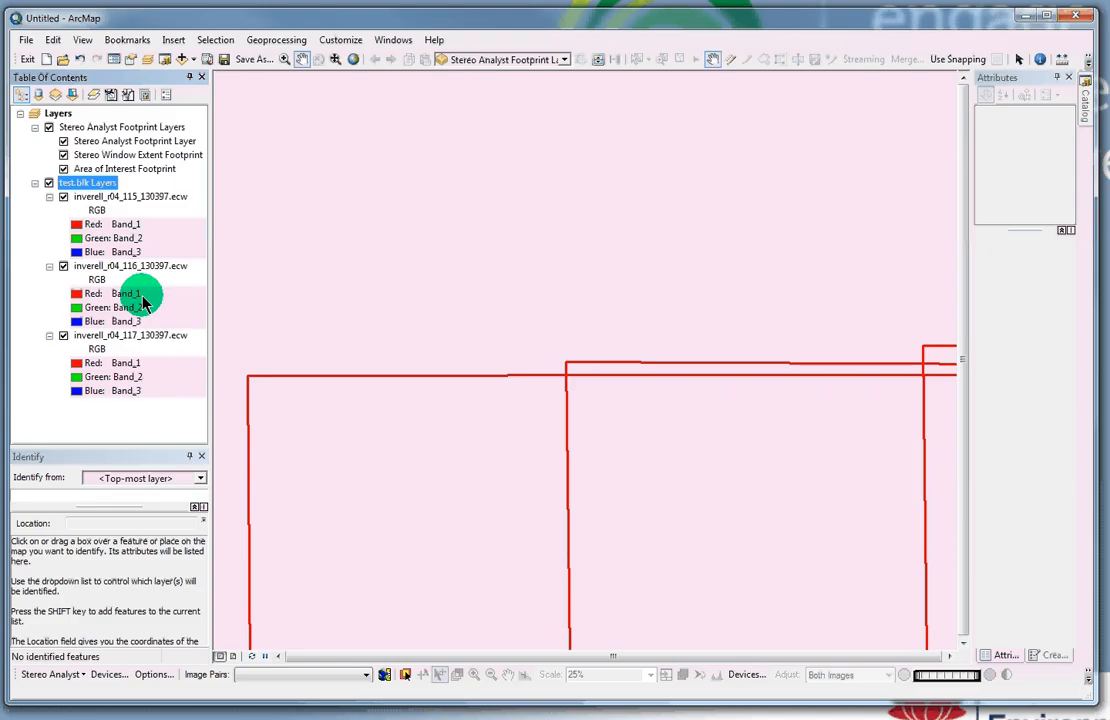
{"action": "left_click_drag", "start_coordinate": [357, 436], "coordinate": [317, 223]}
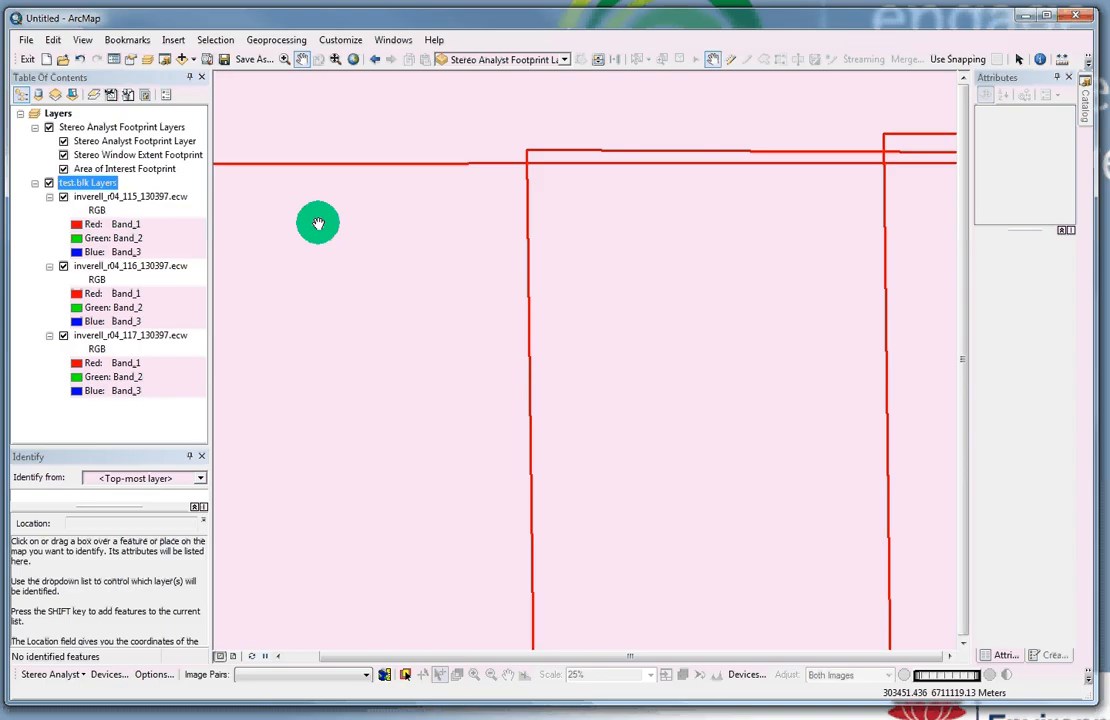
{"action": "left_click_drag", "start_coordinate": [348, 340], "coordinate": [367, 258]}
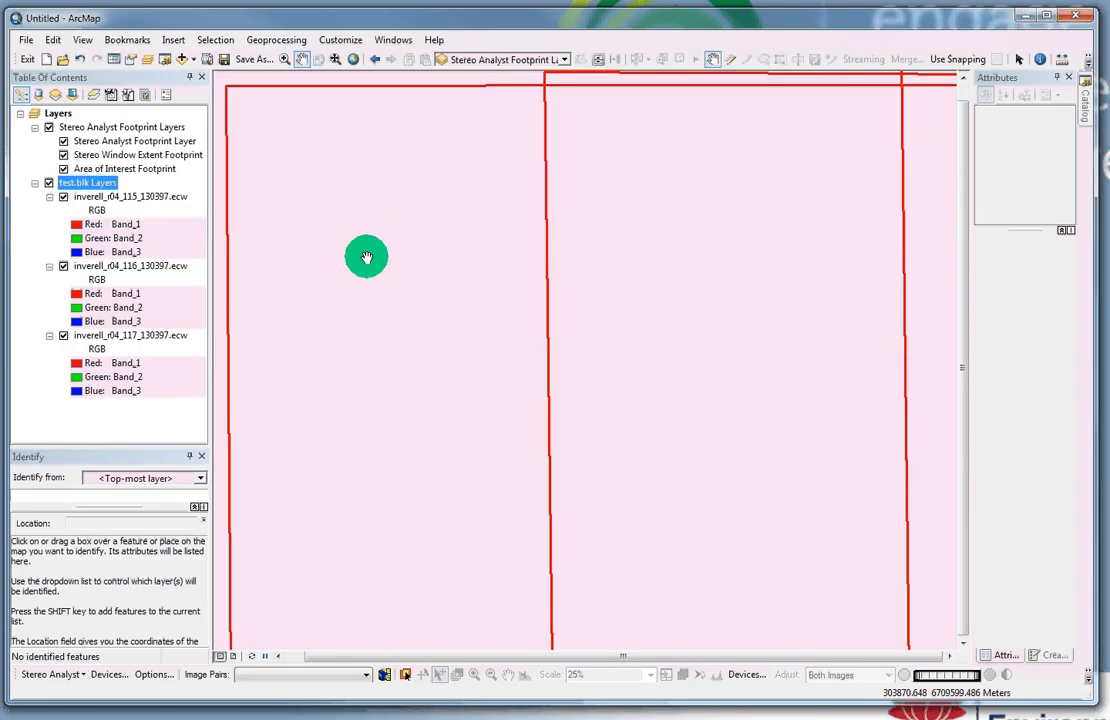
{"action": "scroll", "coordinate": [366, 258], "scroll_direction": "up", "scroll_amount": 1}
{"action": "scroll", "coordinate": [366, 258], "scroll_direction": "up", "scroll_amount": 2}
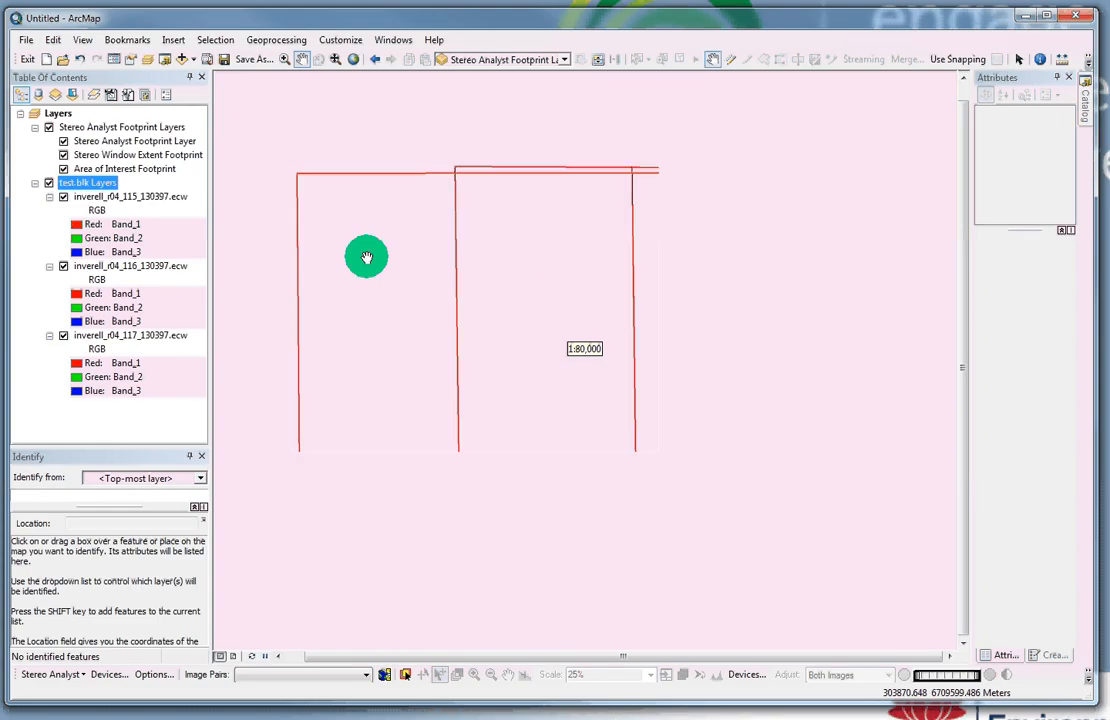
{"action": "scroll", "coordinate": [366, 258], "scroll_direction": "up", "scroll_amount": 1}
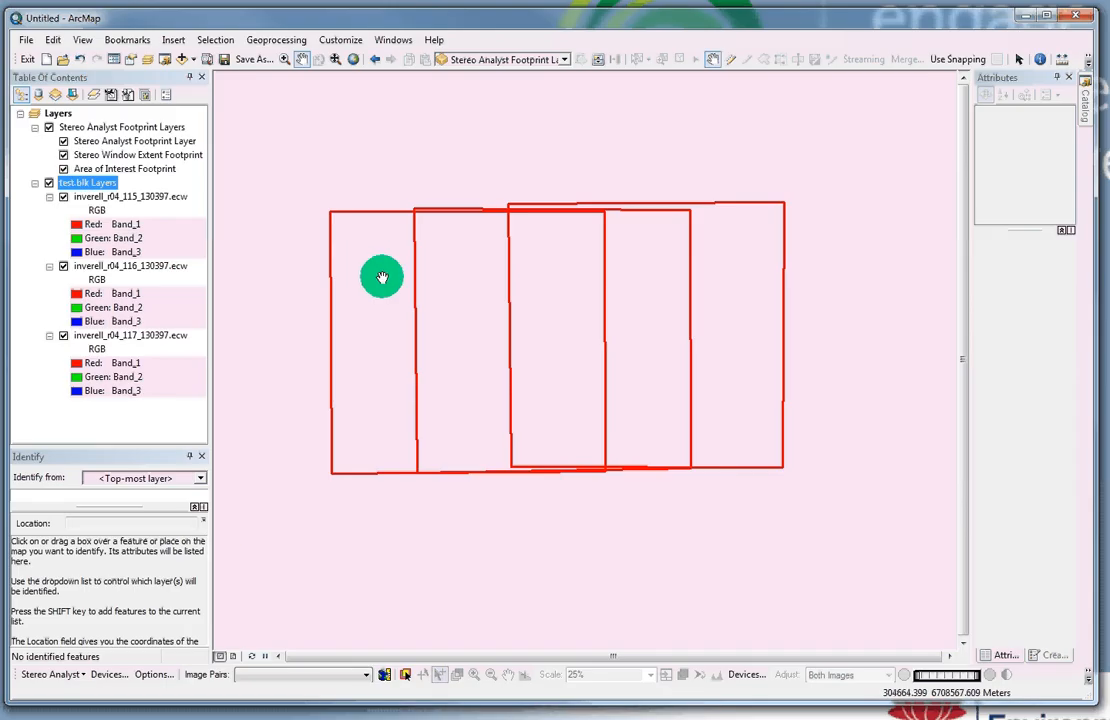
Step: Review the Stereo Analyst display options without changes, then open the Stereo Window on the inverell pair
{"action": "left_click", "coordinate": [150, 676]}
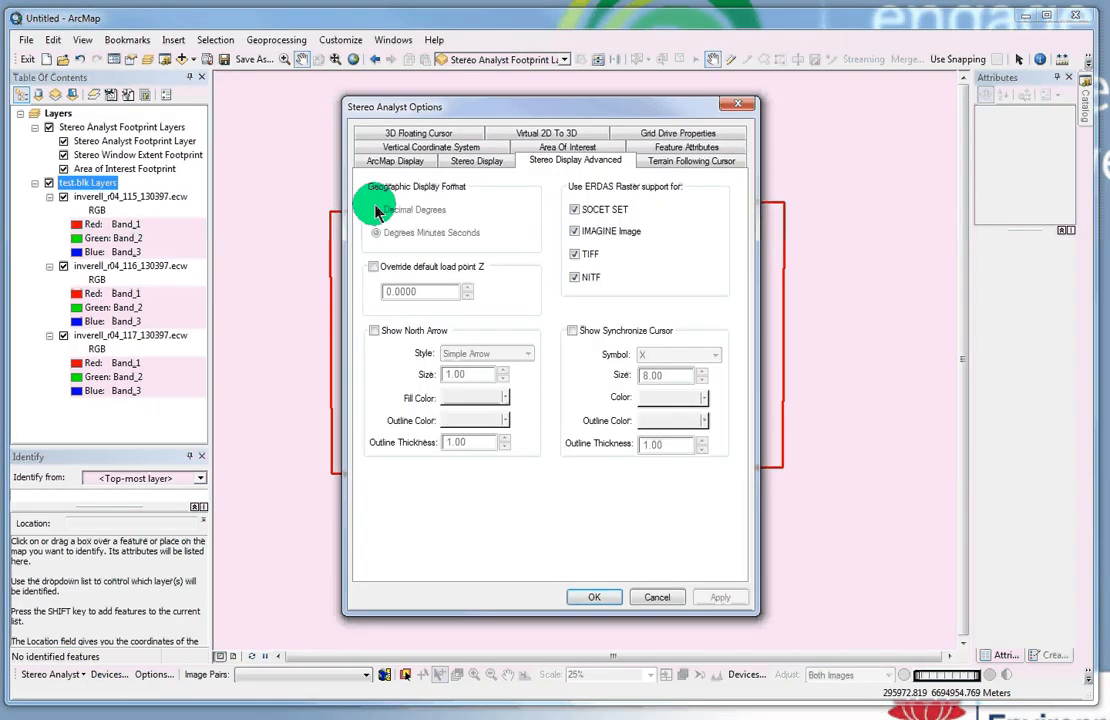
{"action": "left_click", "coordinate": [397, 163]}
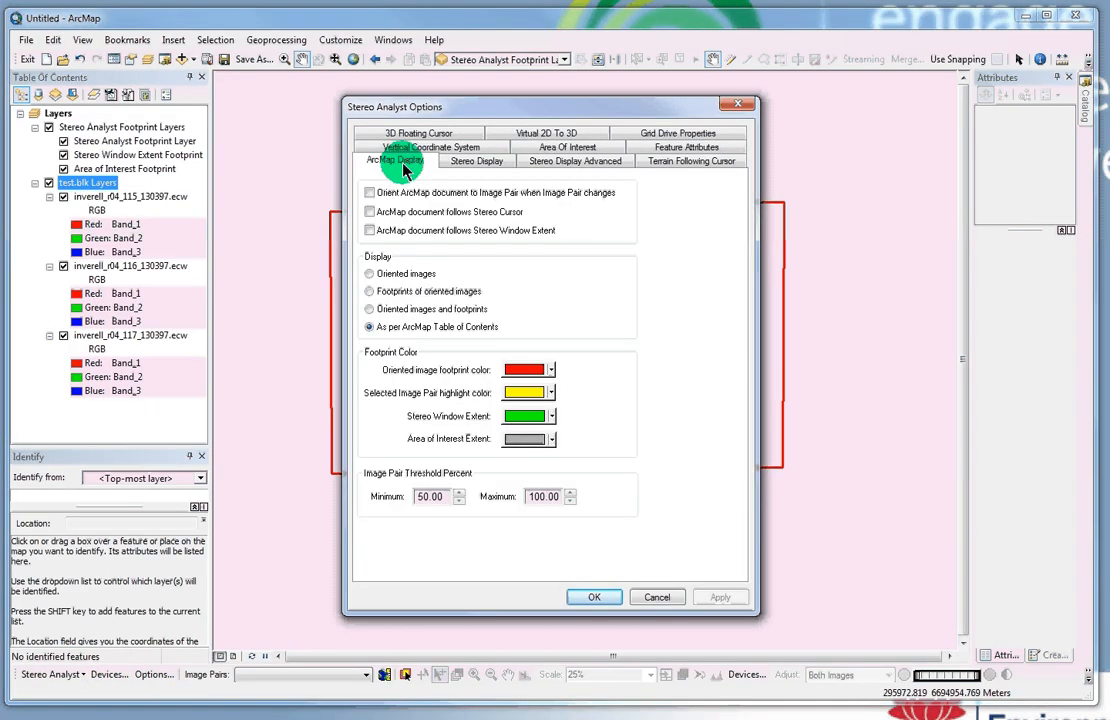
{"action": "left_click", "coordinate": [657, 597]}
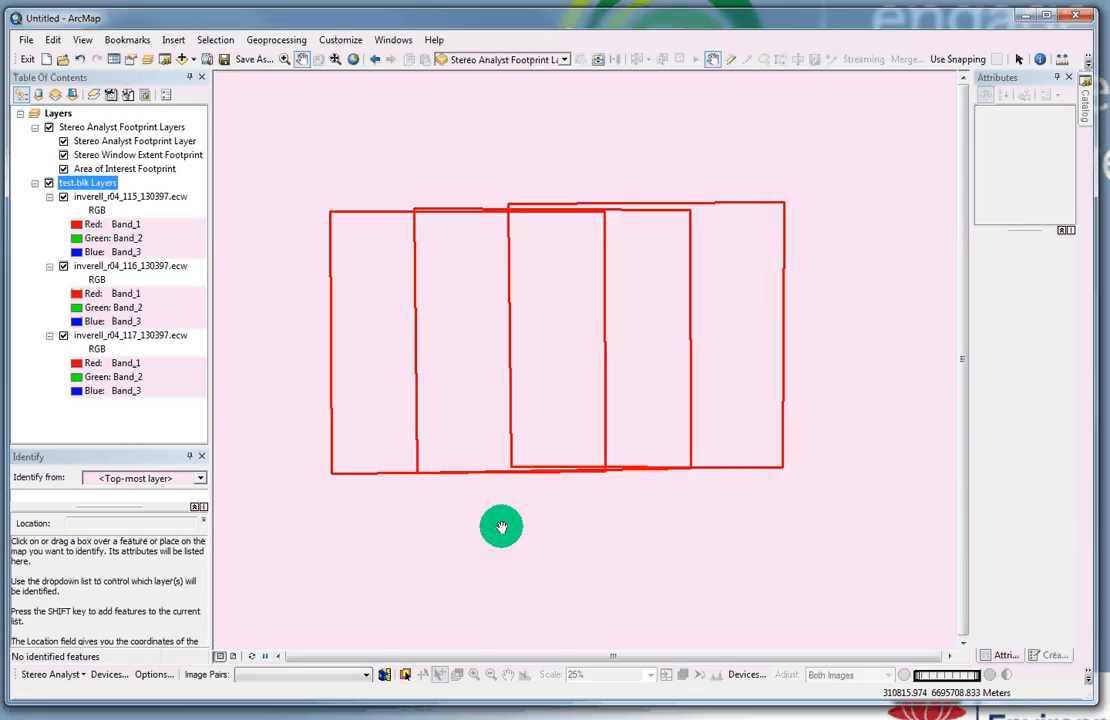
{"action": "left_click", "coordinate": [385, 675]}
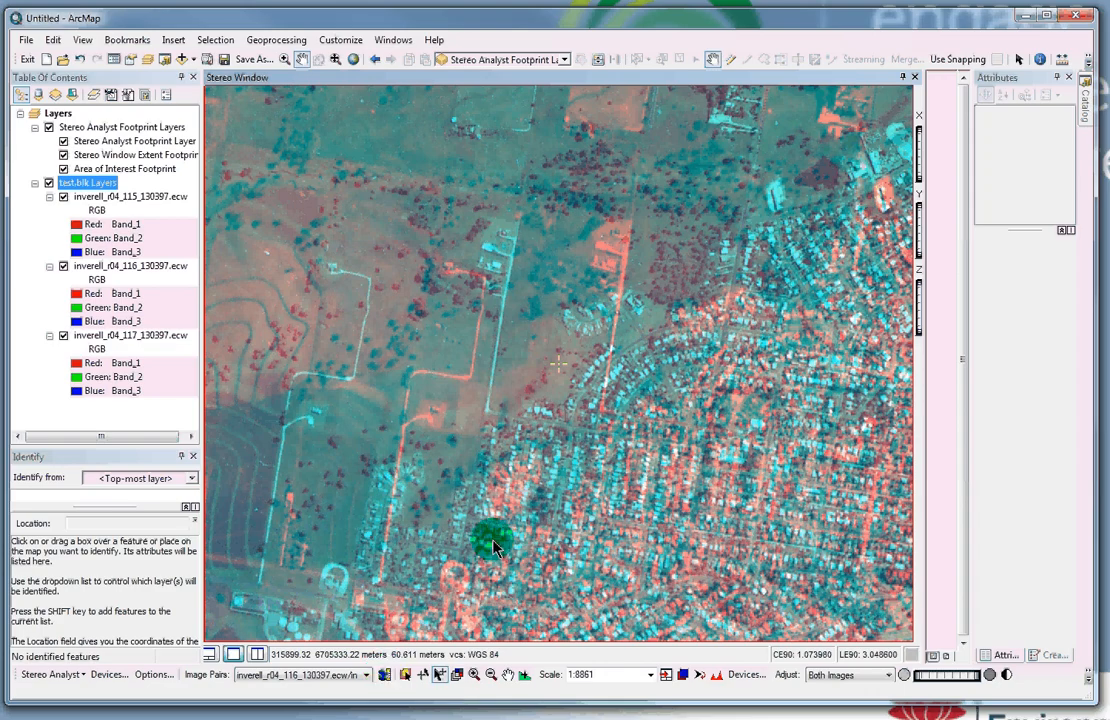
Step: Zoom out over the town and raise the stereo cursor elevation to about 631 m
{"action": "left_click", "coordinate": [504, 675]}
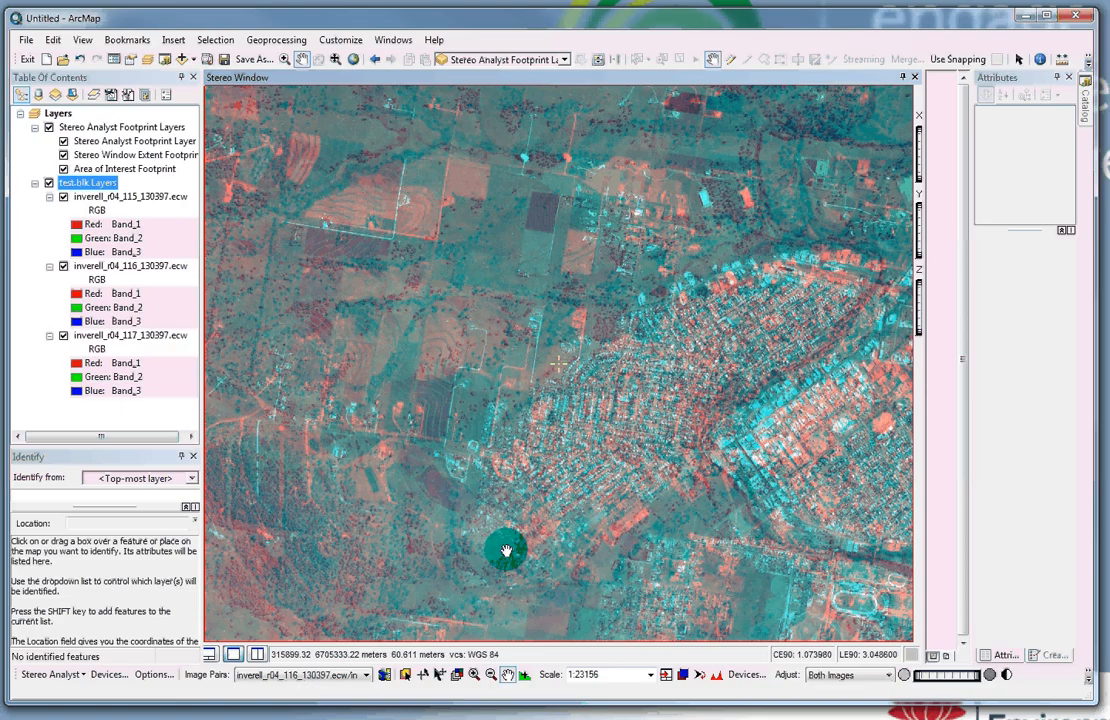
{"action": "scroll", "coordinate": [506, 550], "scroll_direction": "down", "scroll_amount": 2}
{"action": "left_click_drag", "start_coordinate": [506, 550], "coordinate": [509, 480]}
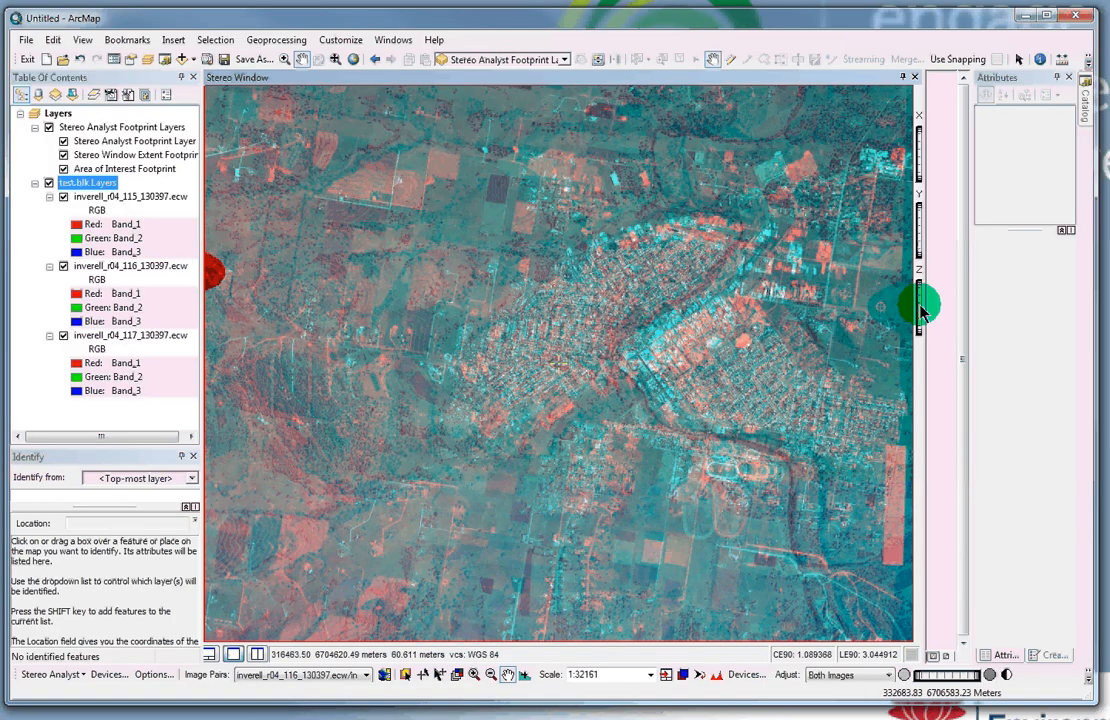
{"action": "left_click_drag", "start_coordinate": [921, 311], "coordinate": [921, 384]}
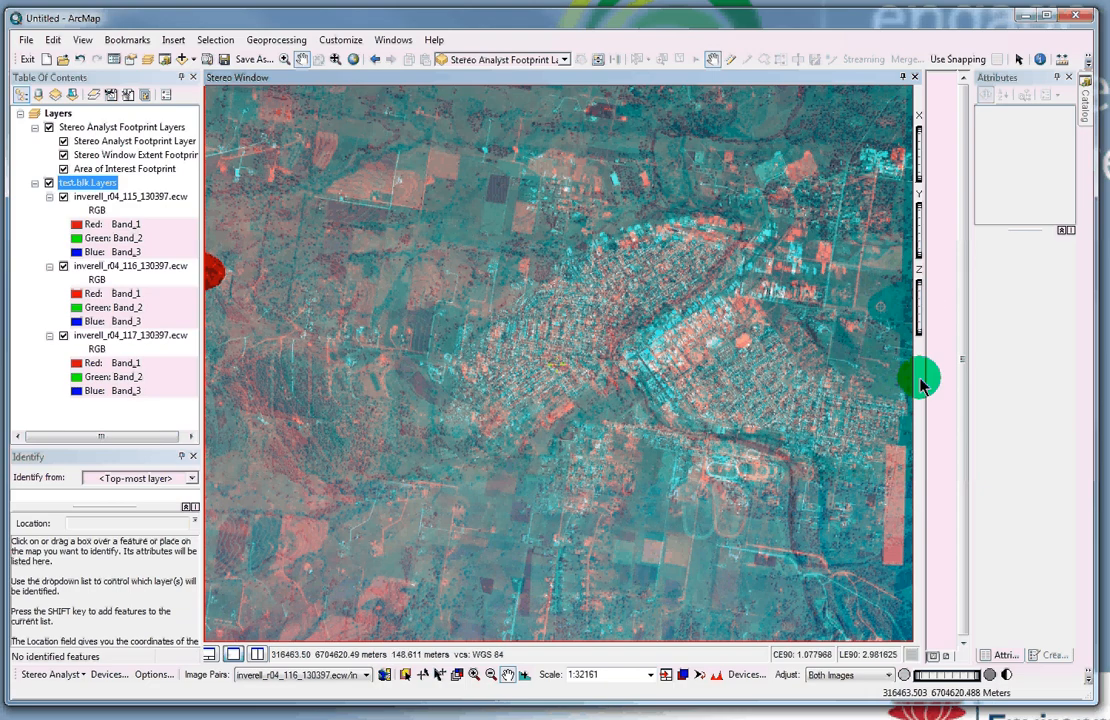
{"action": "left_click_drag", "start_coordinate": [921, 384], "coordinate": [921, 305]}
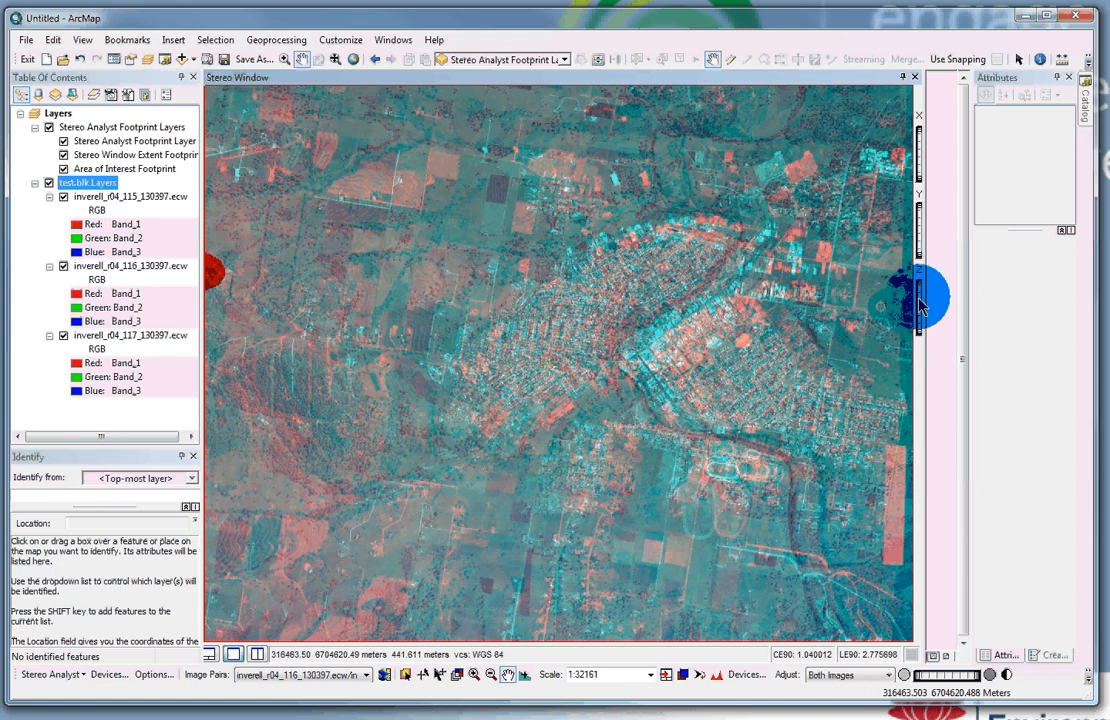
{"action": "left_click_drag", "start_coordinate": [921, 305], "coordinate": [913, 447]}
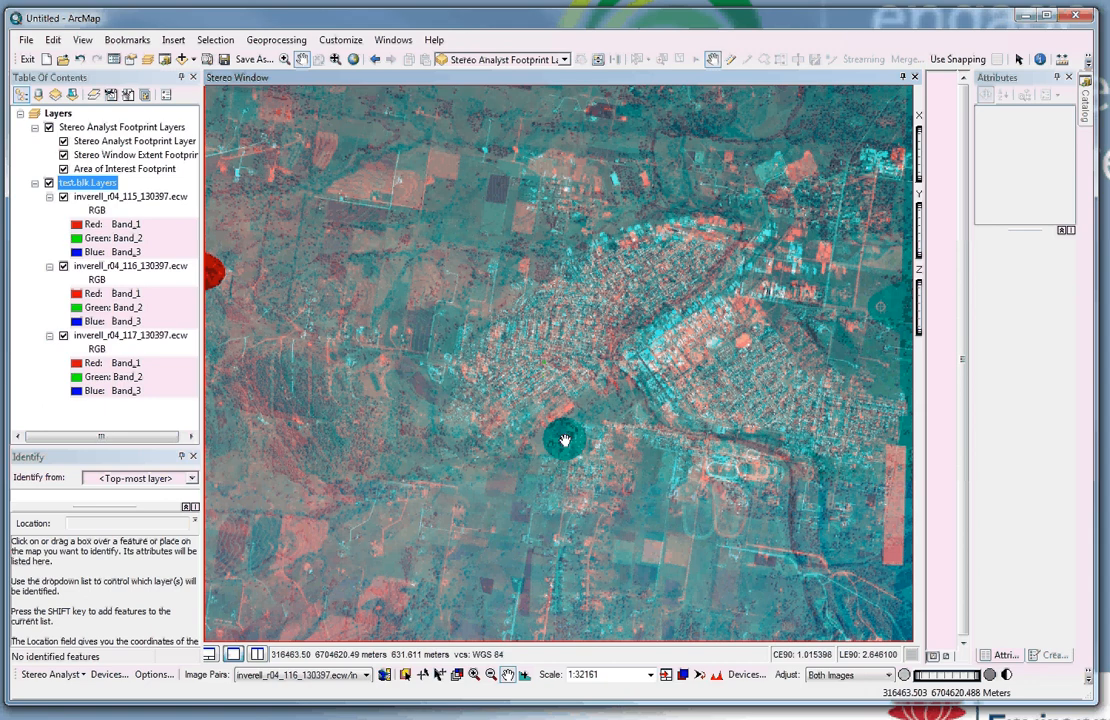
Step: Pan the stereo view to the fields south of town, then close the Stereo Window
{"action": "scroll", "coordinate": [540, 460], "scroll_direction": "down", "scroll_amount": 3}
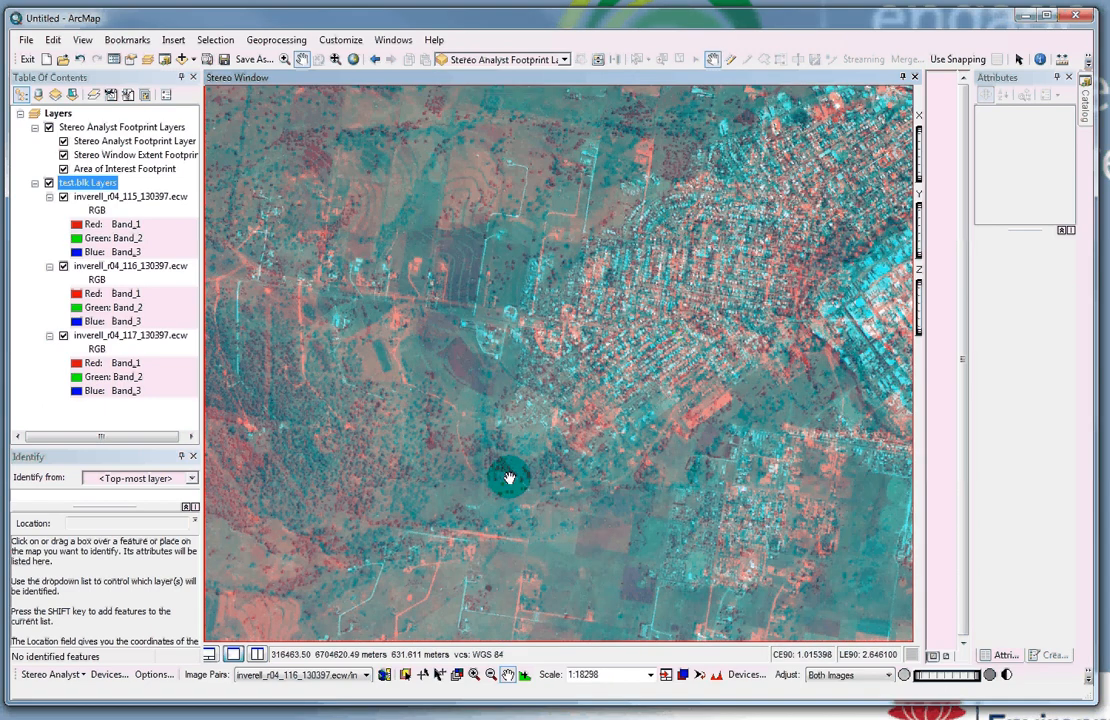
{"action": "left_click_drag", "start_coordinate": [509, 478], "coordinate": [348, 511]}
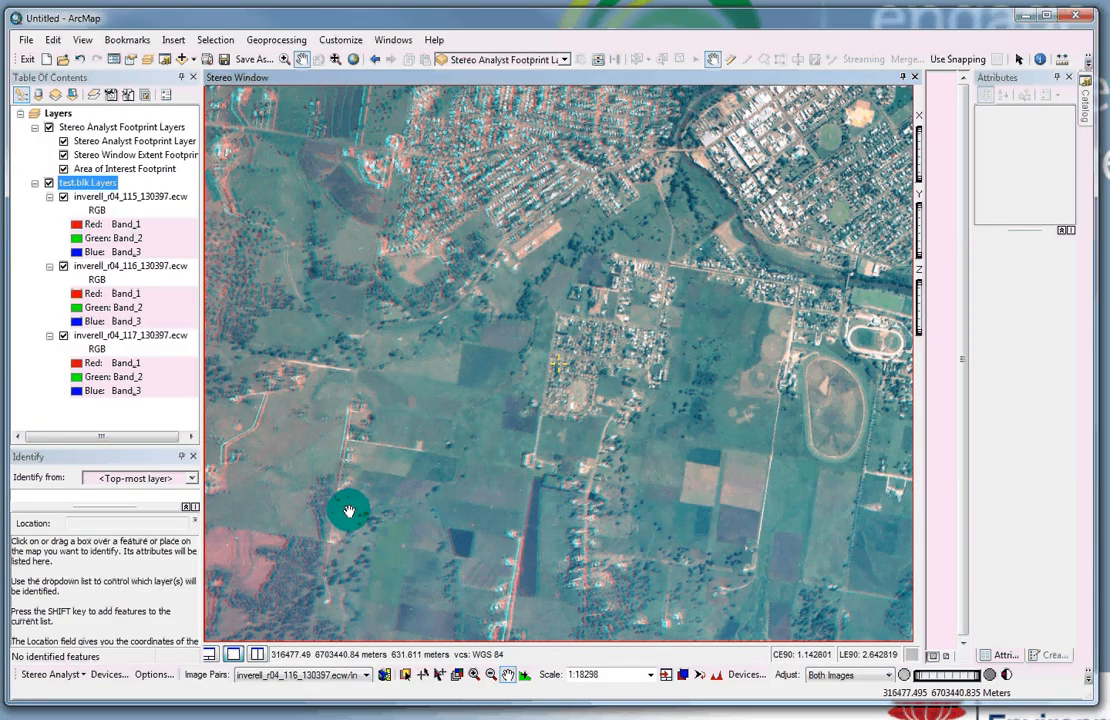
{"action": "left_click", "coordinate": [915, 77]}
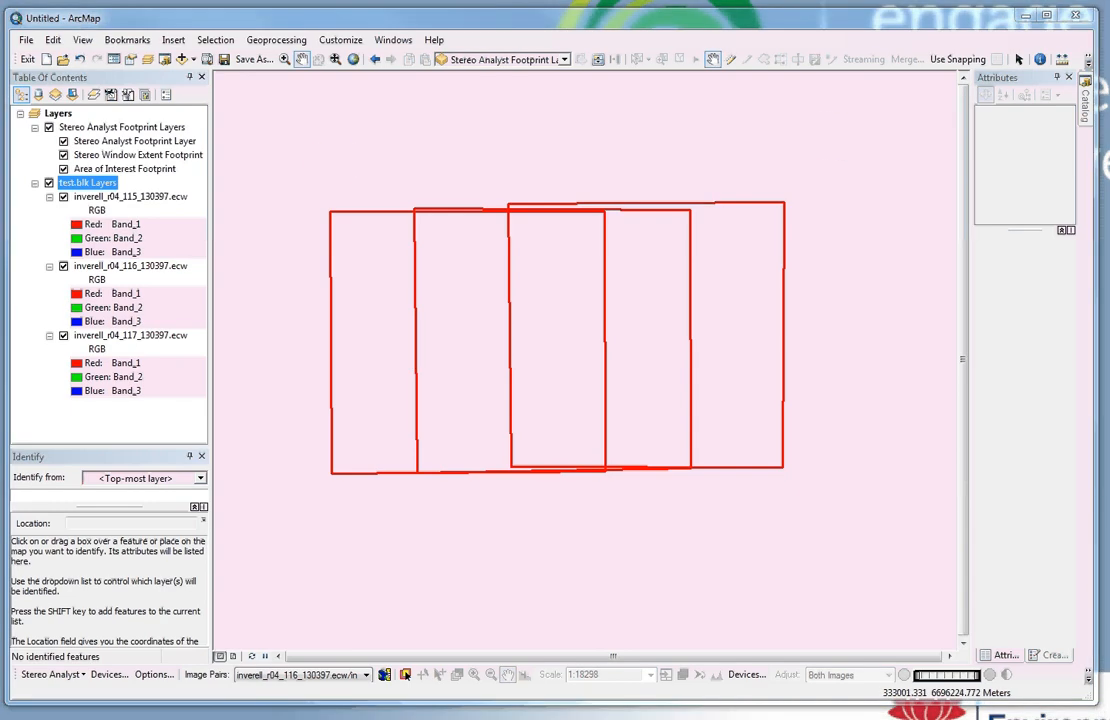
Step: Add a new data frame and start another Stereo Analyst project import
{"action": "left_click", "coordinate": [148, 62]}
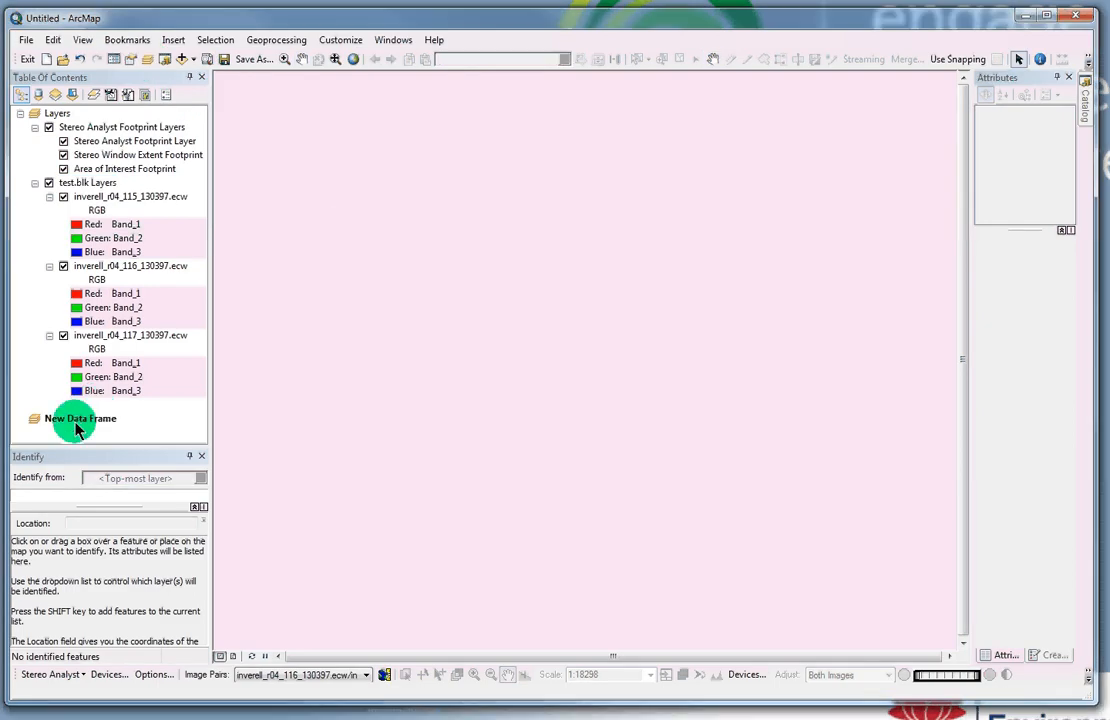
{"action": "left_click", "coordinate": [50, 674]}
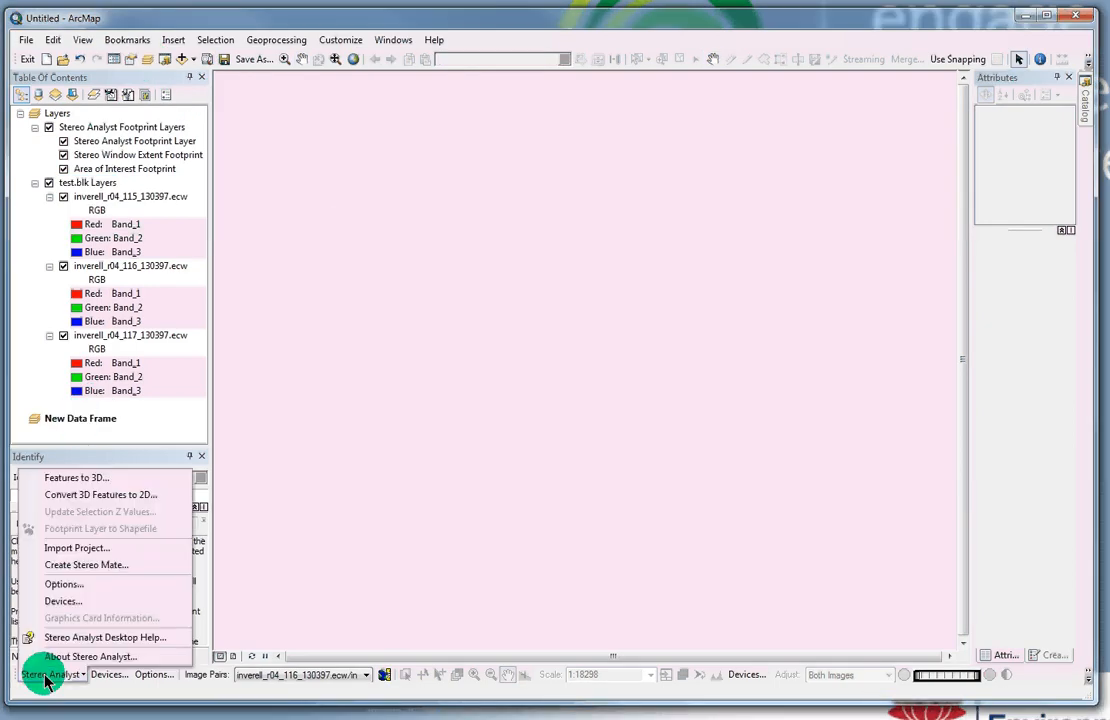
{"action": "left_click", "coordinate": [68, 549]}
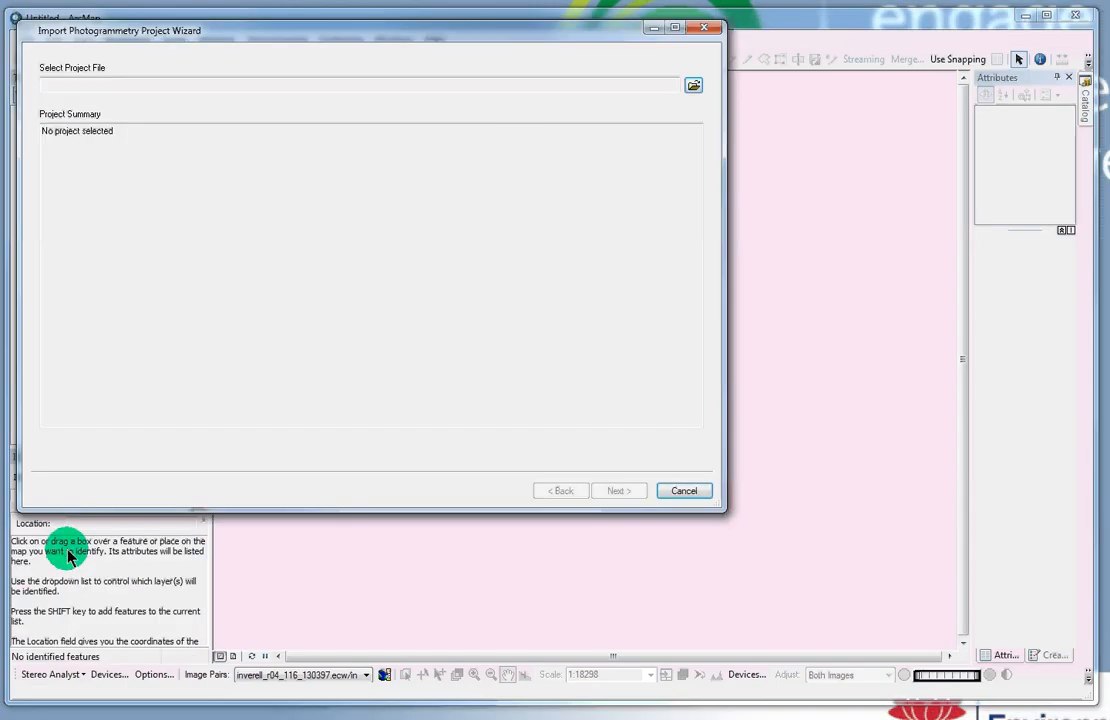
{"action": "left_click", "coordinate": [694, 86]}
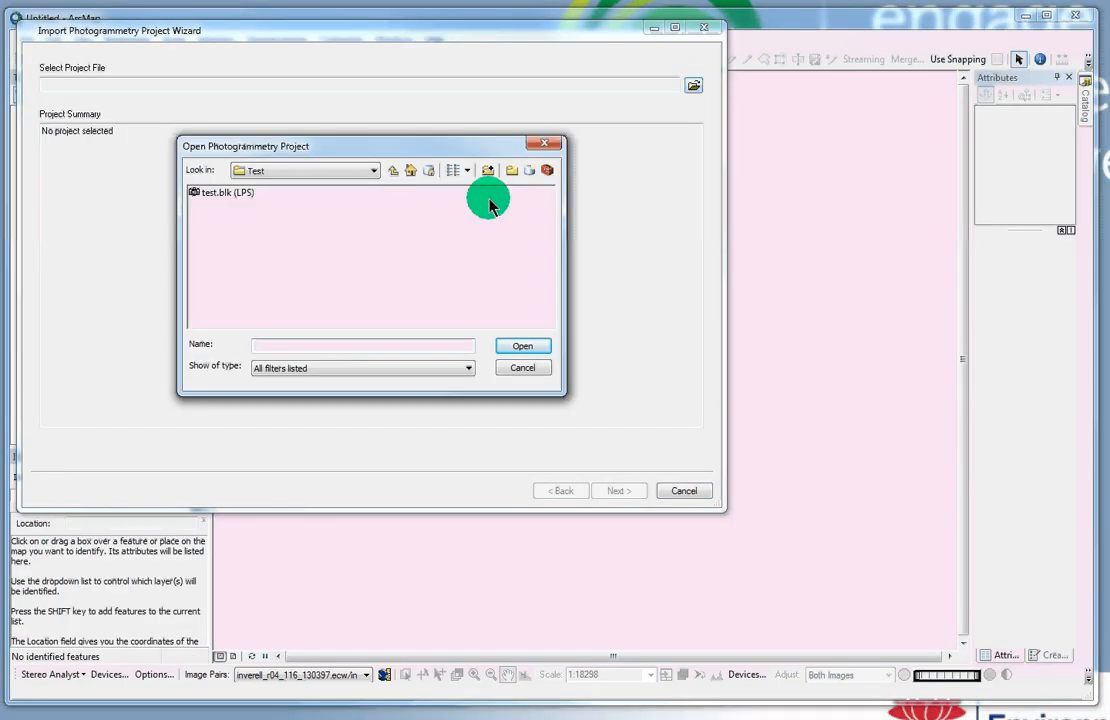
Step: Browse to C:\Data\ADS\SheepstationCk2 and select sheepstationck2.blk
{"action": "left_click", "coordinate": [374, 172]}
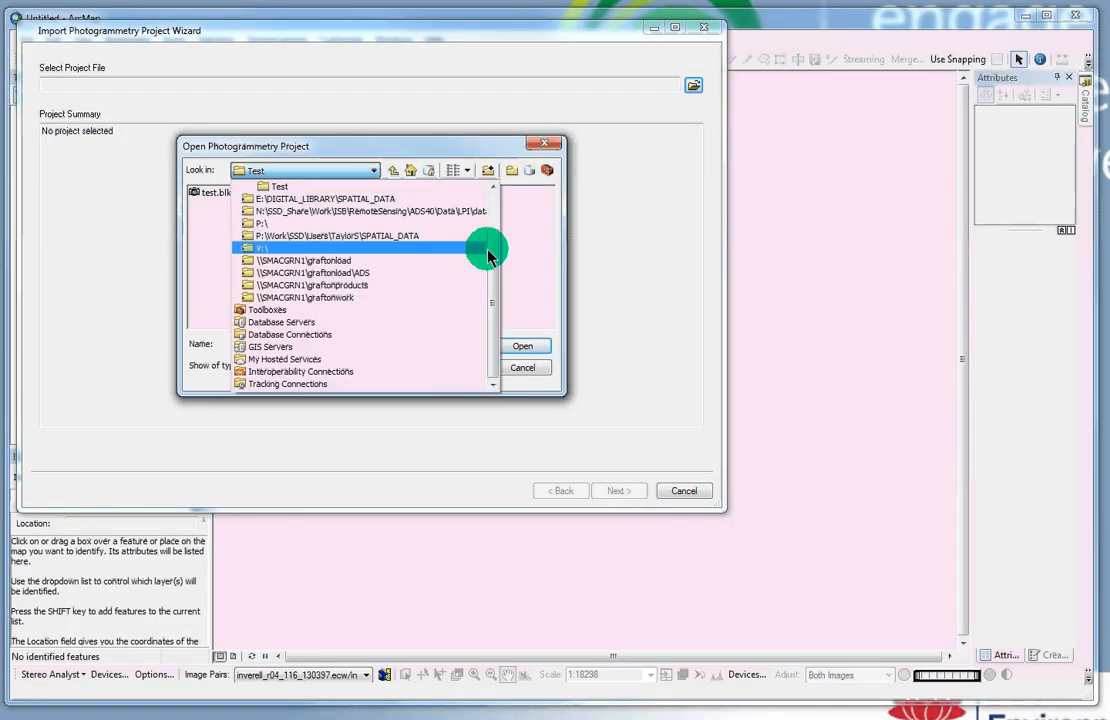
{"action": "scroll", "coordinate": [492, 203], "scroll_direction": "up", "scroll_amount": 2}
{"action": "left_click", "coordinate": [295, 214]}
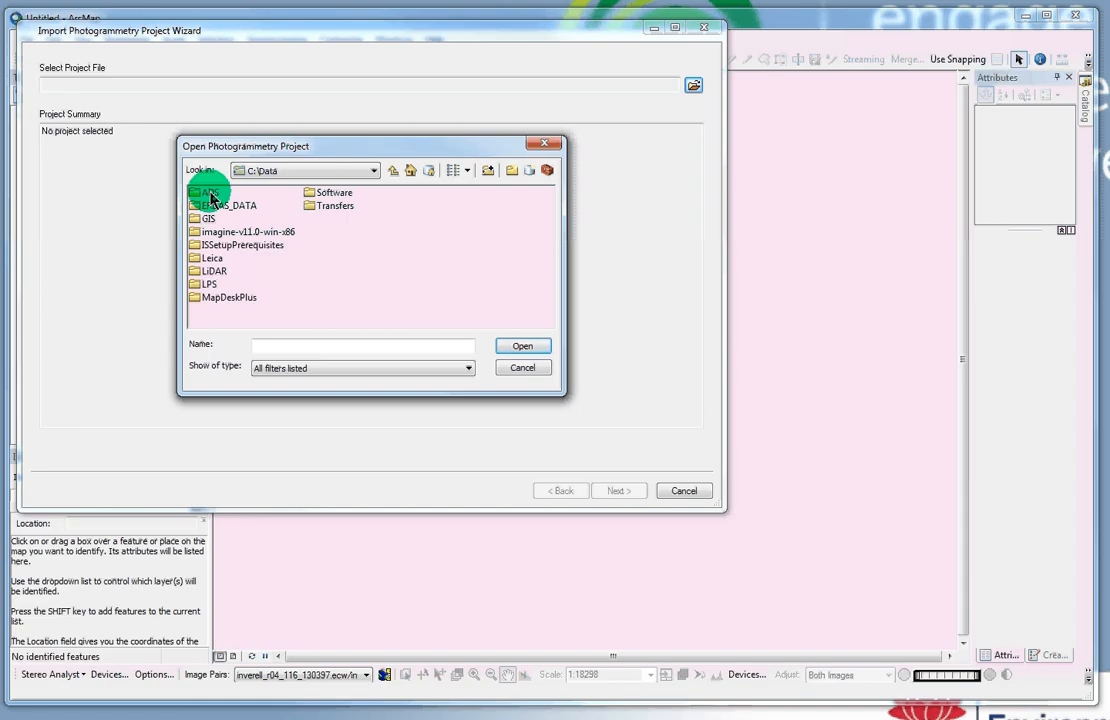
{"action": "double_click", "coordinate": [210, 194]}
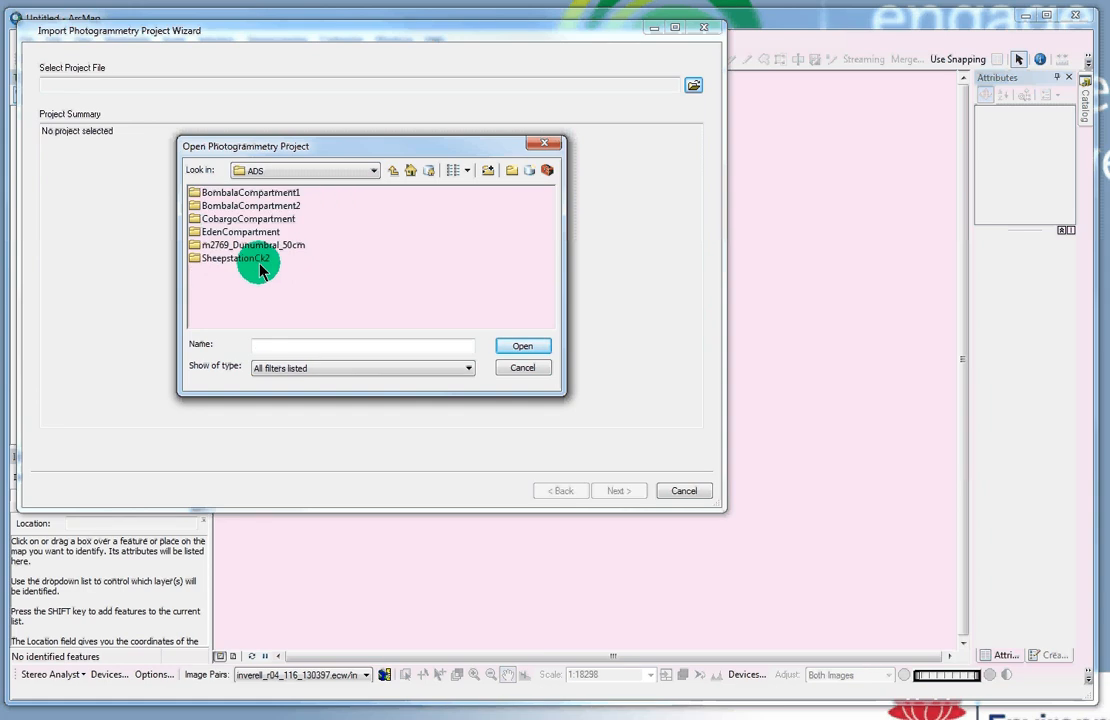
{"action": "double_click", "coordinate": [240, 258]}
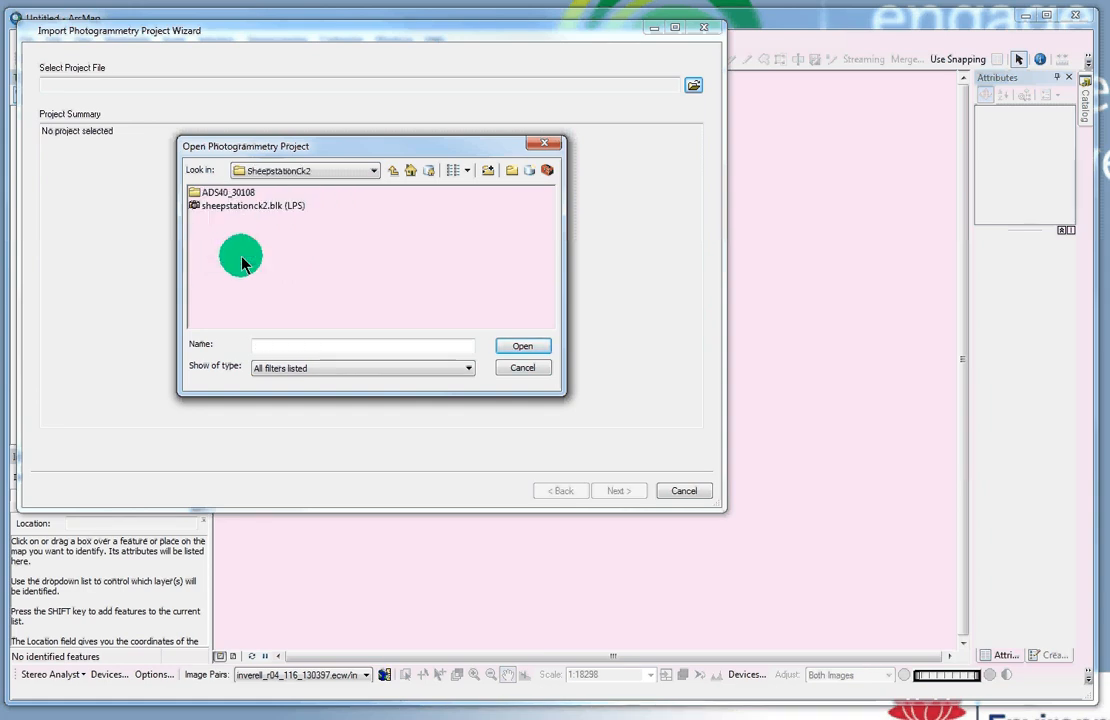
{"action": "left_click", "coordinate": [240, 206]}
Step: Open sheepstationck2.blk and accept every wizard page's defaults to import it into the new data frame
{"action": "left_click", "coordinate": [522, 347]}
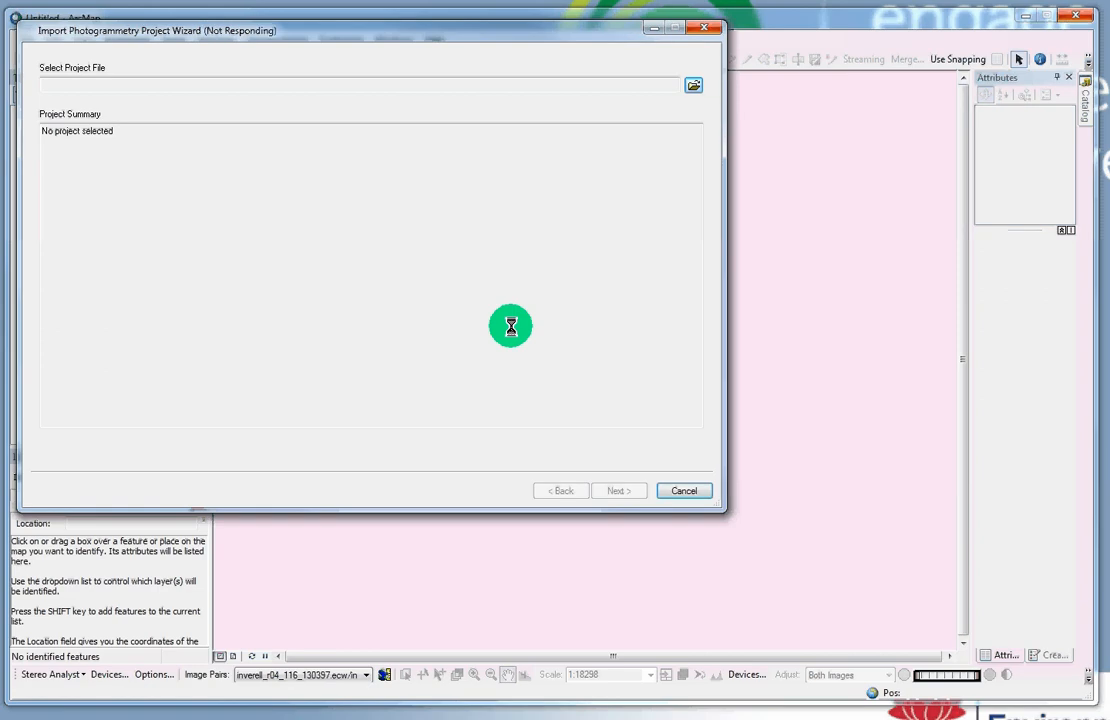
{"action": "left_click", "coordinate": [612, 491]}
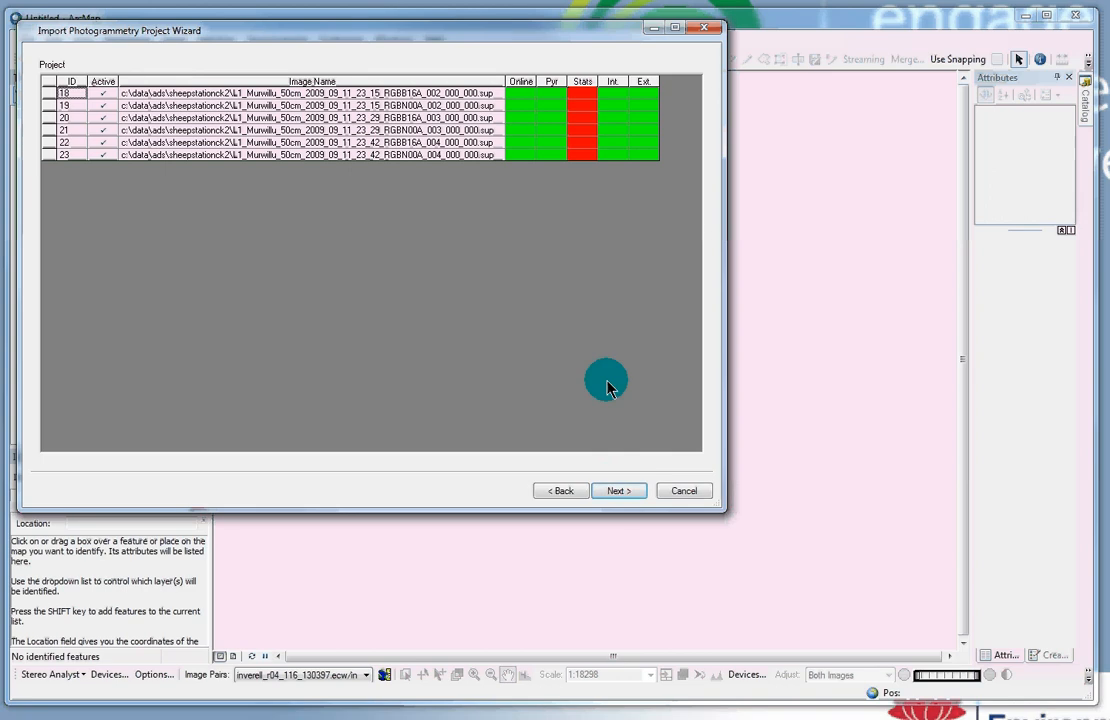
{"action": "left_click", "coordinate": [626, 493]}
{"action": "left_click", "coordinate": [627, 496]}
{"action": "left_click", "coordinate": [627, 496]}
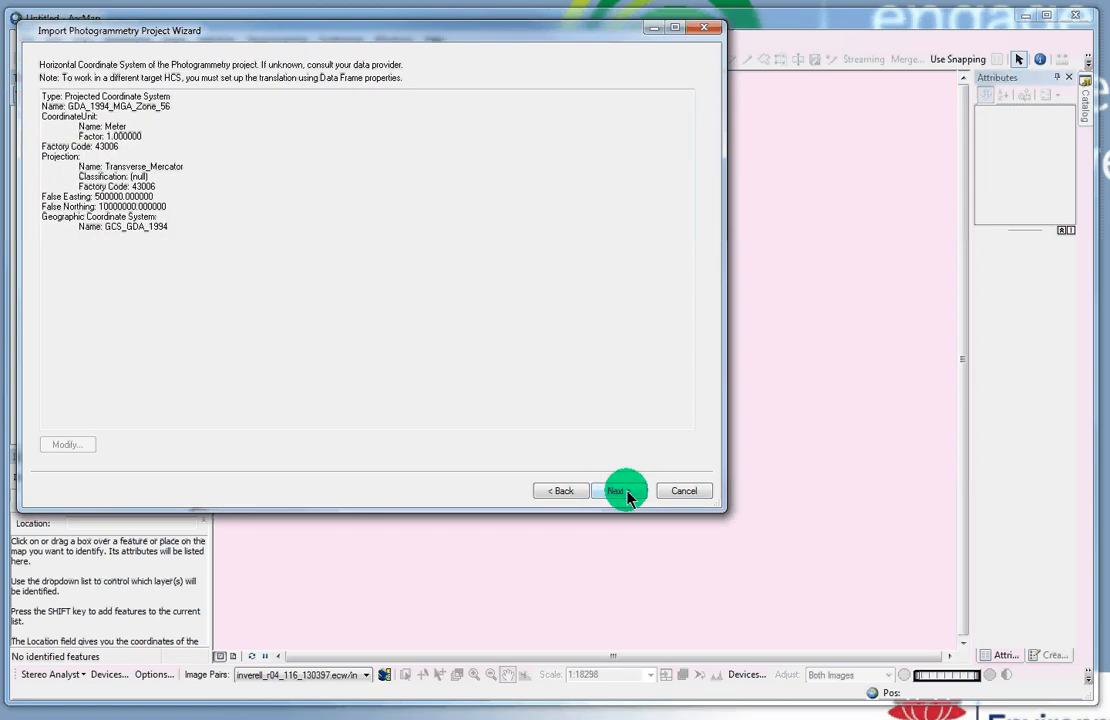
{"action": "left_click", "coordinate": [627, 496]}
{"action": "left_click", "coordinate": [627, 496]}
{"action": "left_click", "coordinate": [627, 494]}
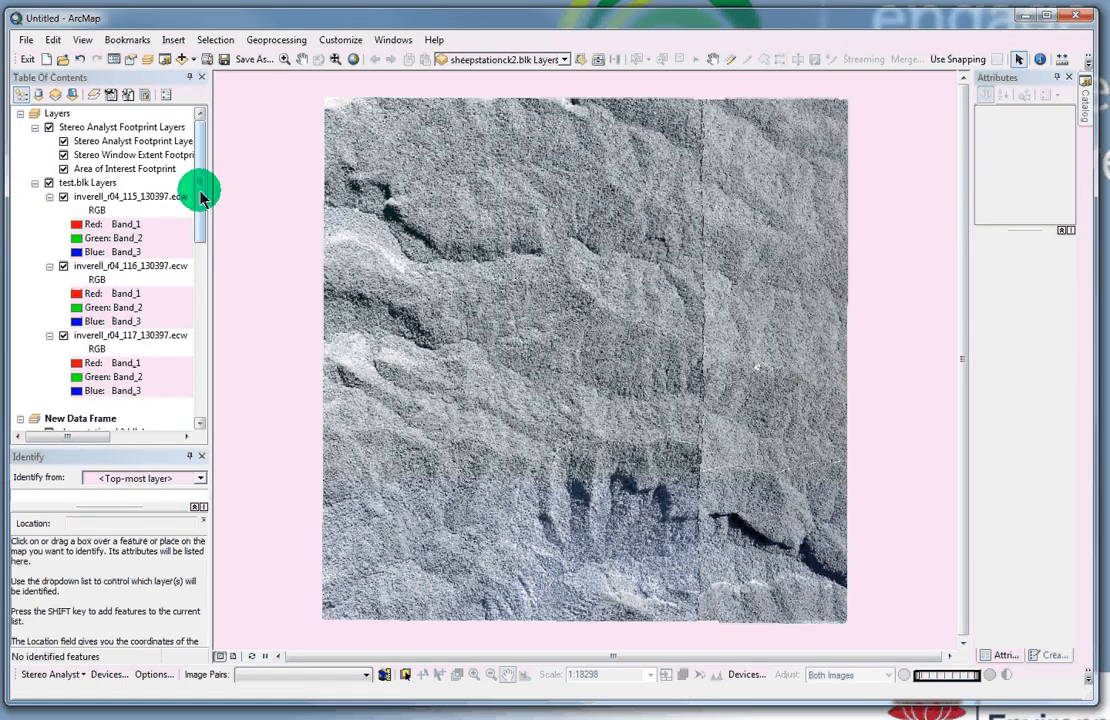
Step: Scroll to the new data frame and view the L1_Murwillu pair as a red/cyan anaglyph in the Stereo Window
{"action": "left_click", "coordinate": [200, 198]}
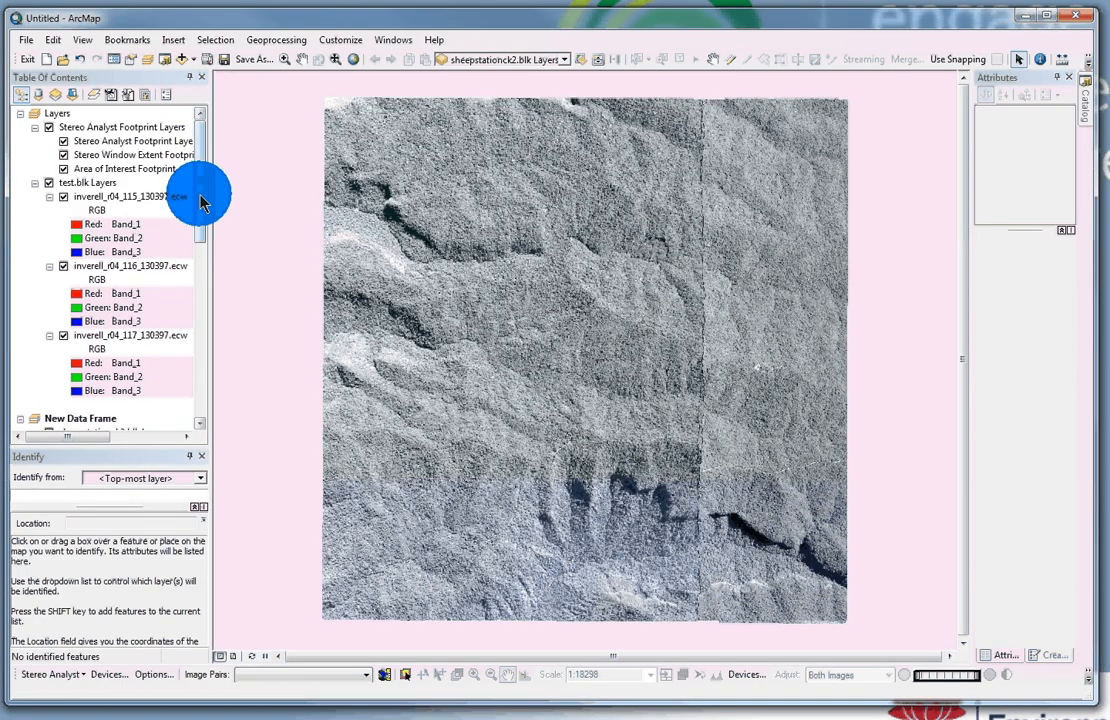
{"action": "left_click_drag", "start_coordinate": [200, 198], "coordinate": [190, 312]}
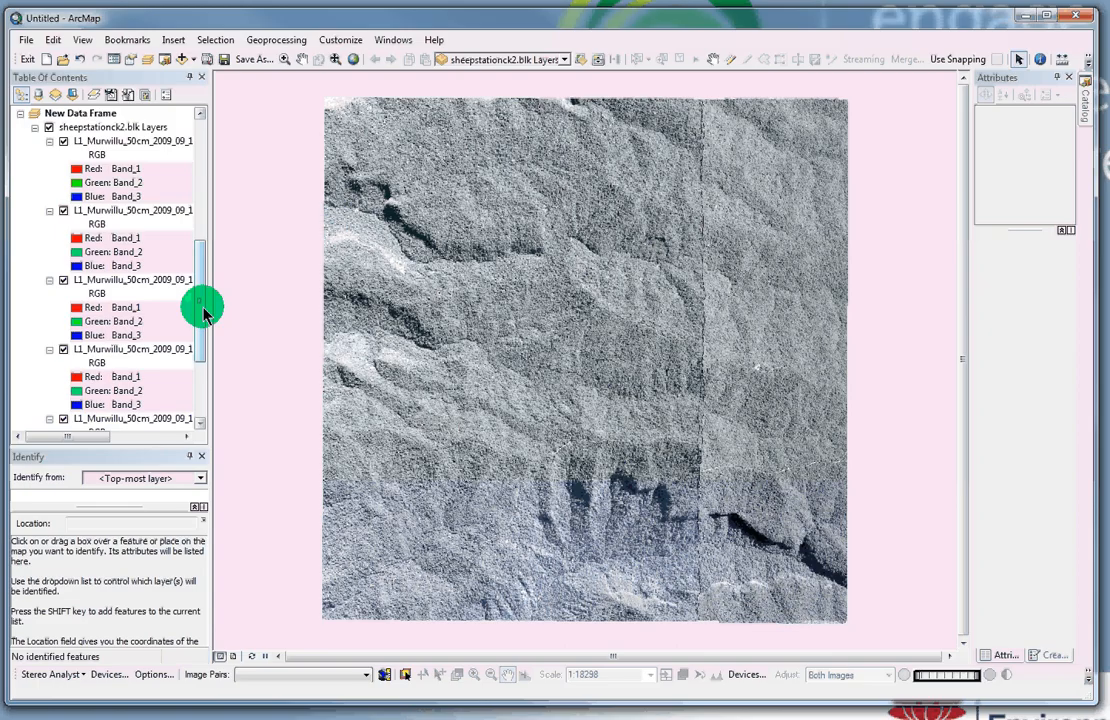
{"action": "left_click", "coordinate": [385, 674]}
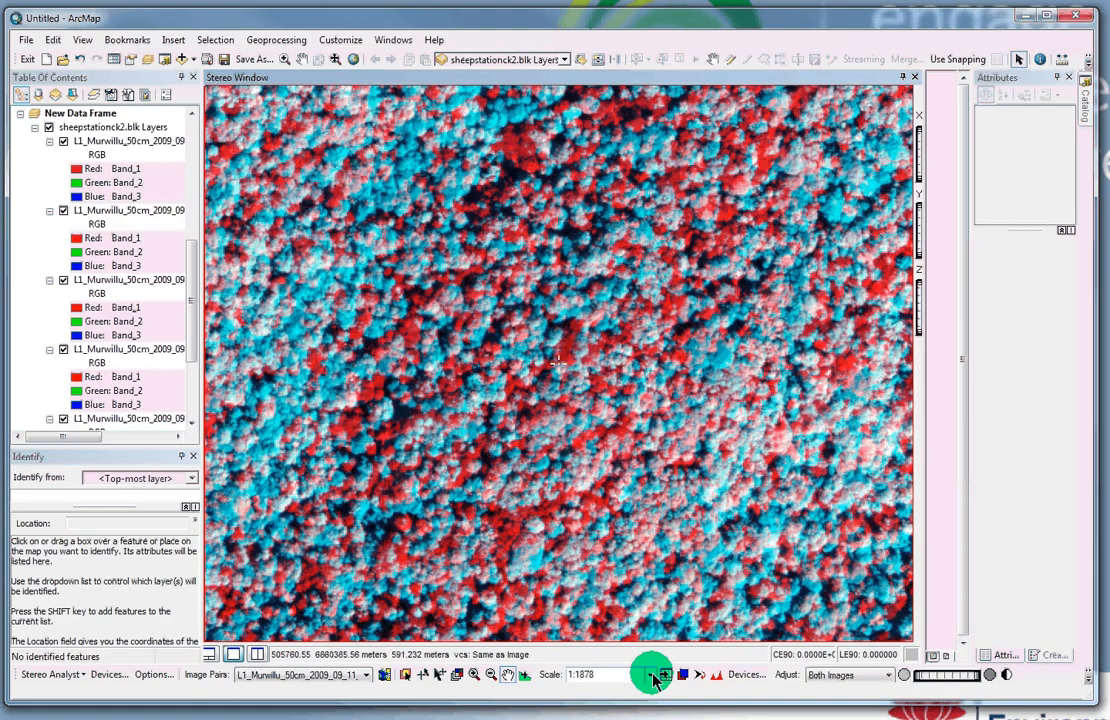
Step: Fit the stereo pair to the frame, invert the anaglyph colours, pan, then close the Stereo Window
{"action": "left_click", "coordinate": [652, 676]}
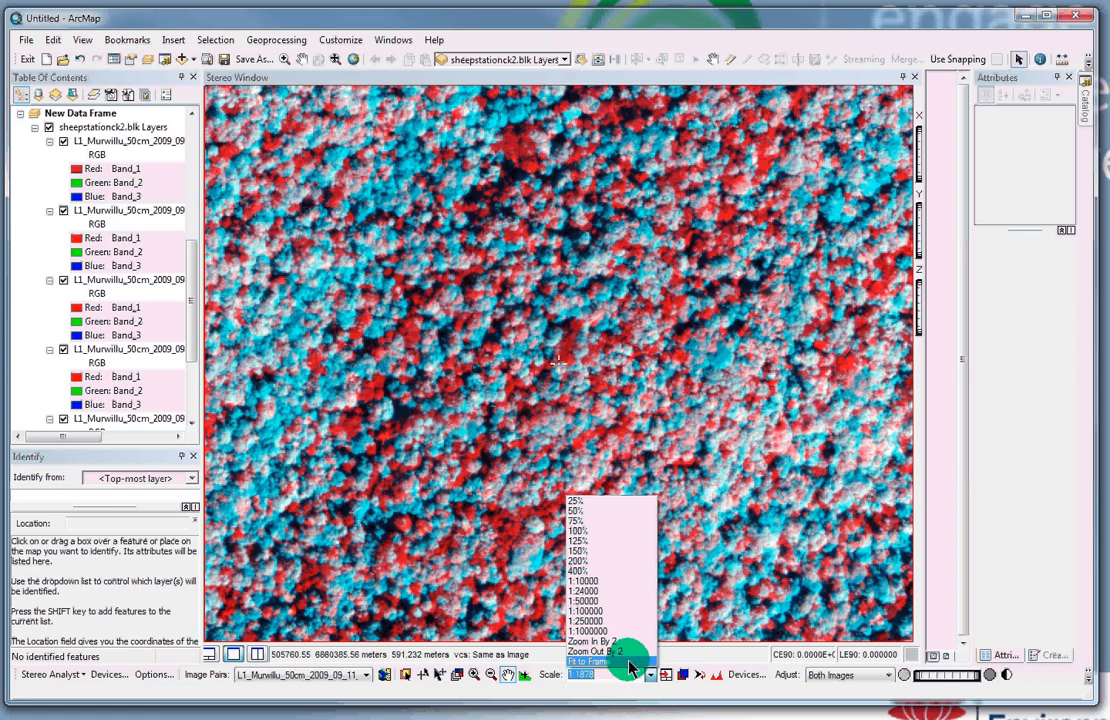
{"action": "left_click", "coordinate": [630, 662]}
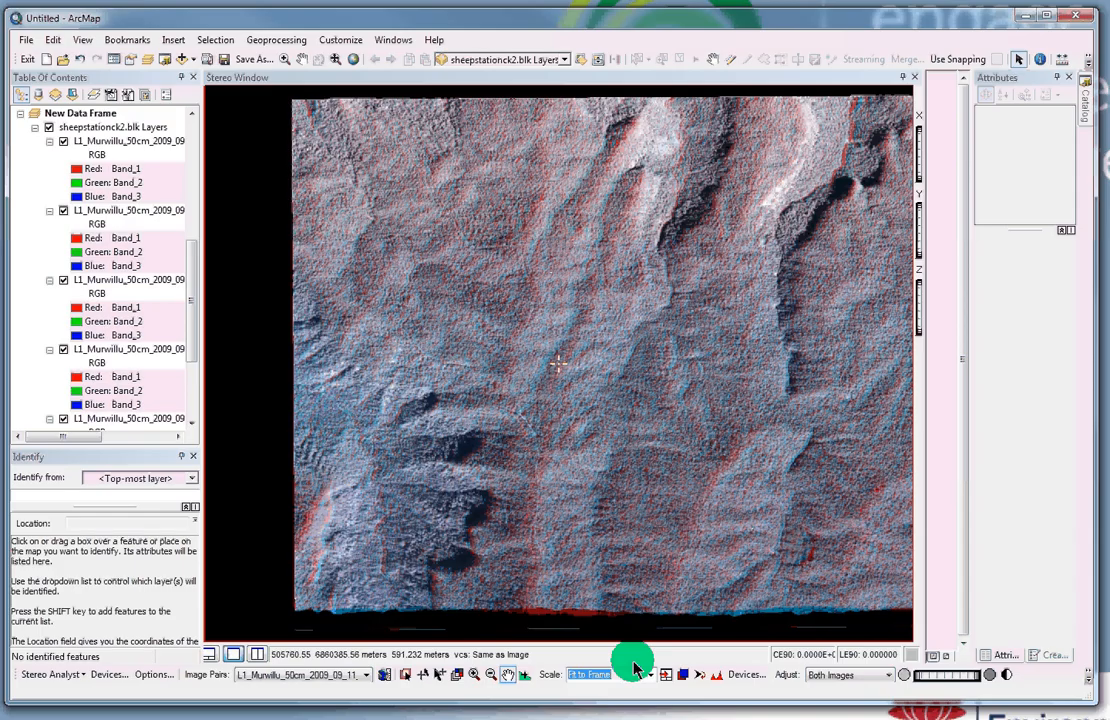
{"action": "left_click", "coordinate": [683, 675]}
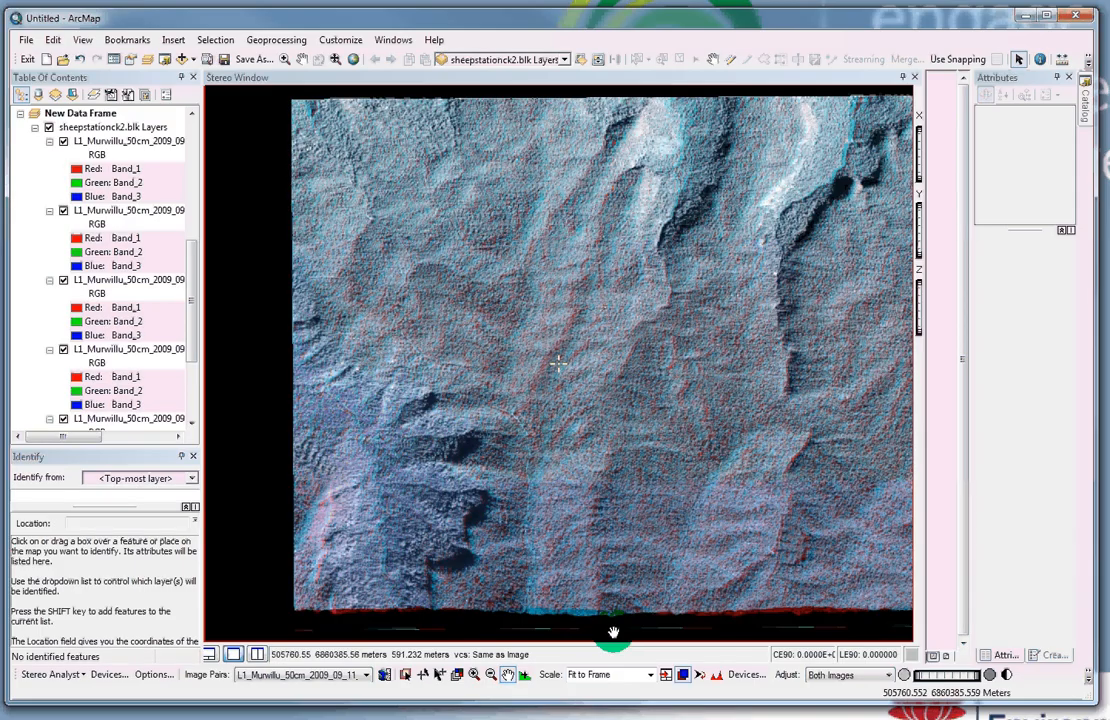
{"action": "left_click_drag", "start_coordinate": [613, 632], "coordinate": [681, 600]}
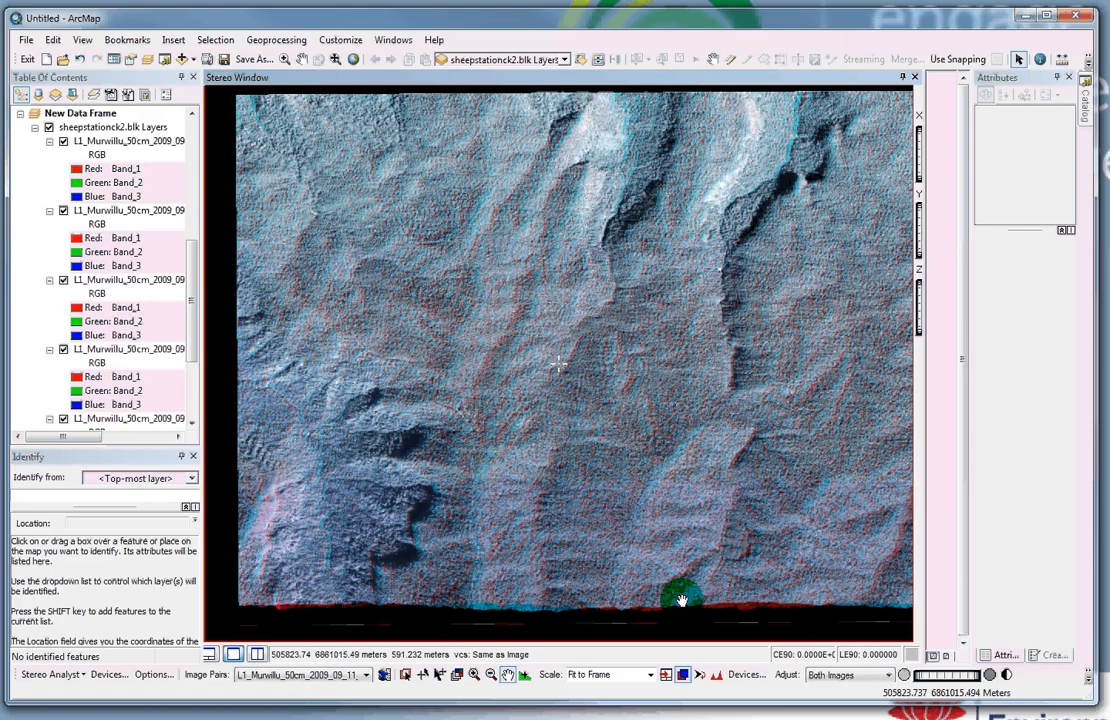
{"action": "left_click", "coordinate": [914, 77]}
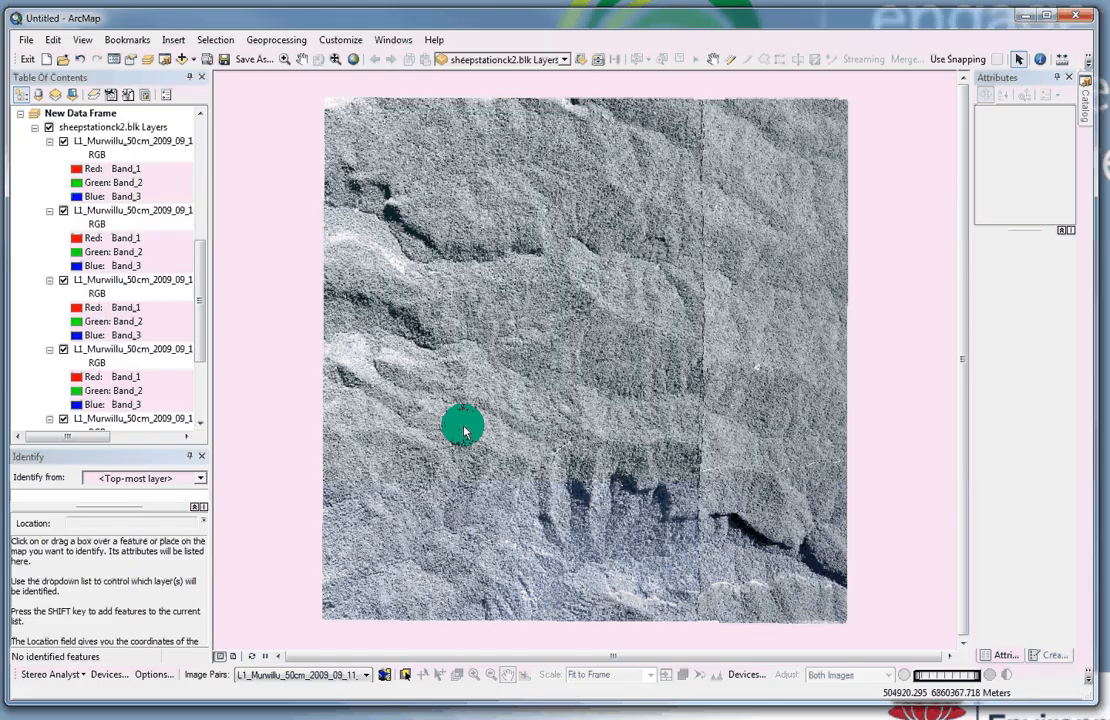
Step: Activate the original Layers data frame so the test.blk footprints show again
{"action": "left_click", "coordinate": [709, 62]}
{"action": "scroll", "coordinate": [678, 273], "scroll_direction": "up", "scroll_amount": 2}
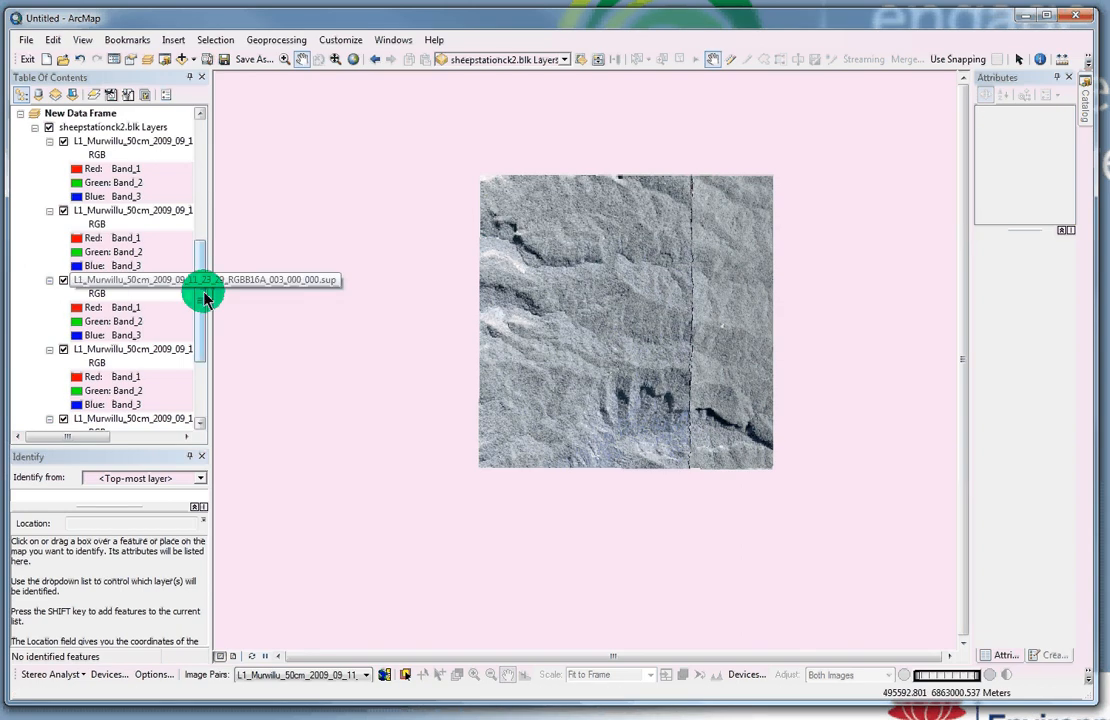
{"action": "left_click_drag", "start_coordinate": [204, 297], "coordinate": [196, 170]}
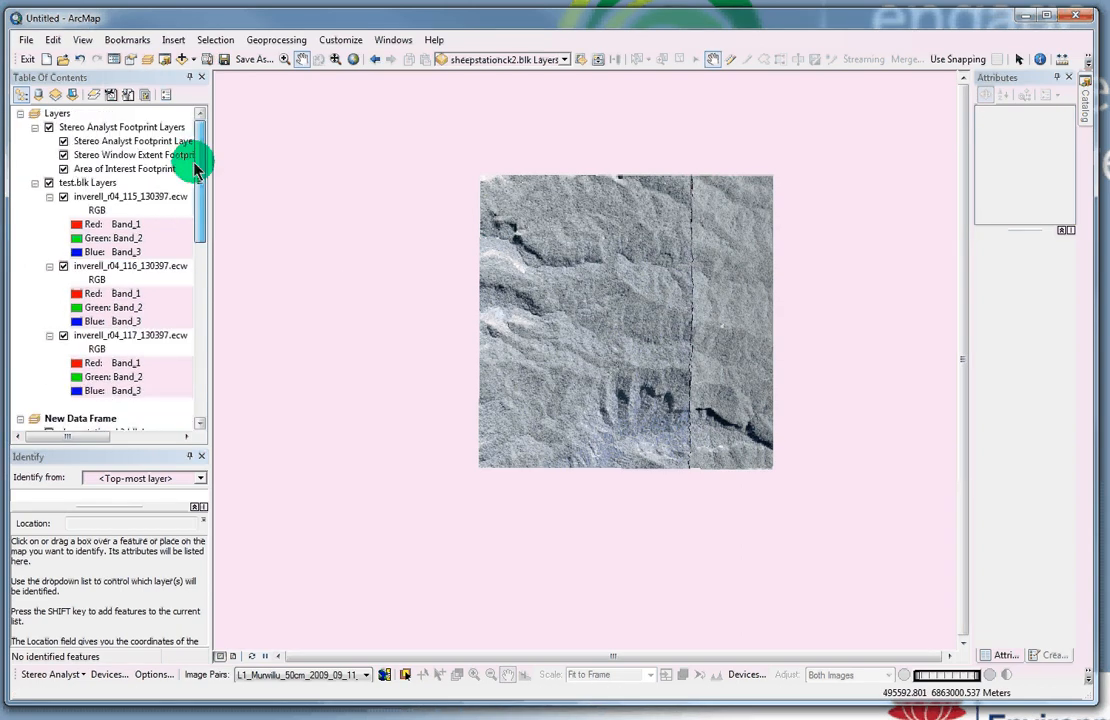
{"action": "left_click", "coordinate": [50, 116]}
{"action": "right_click", "coordinate": [50, 116]}
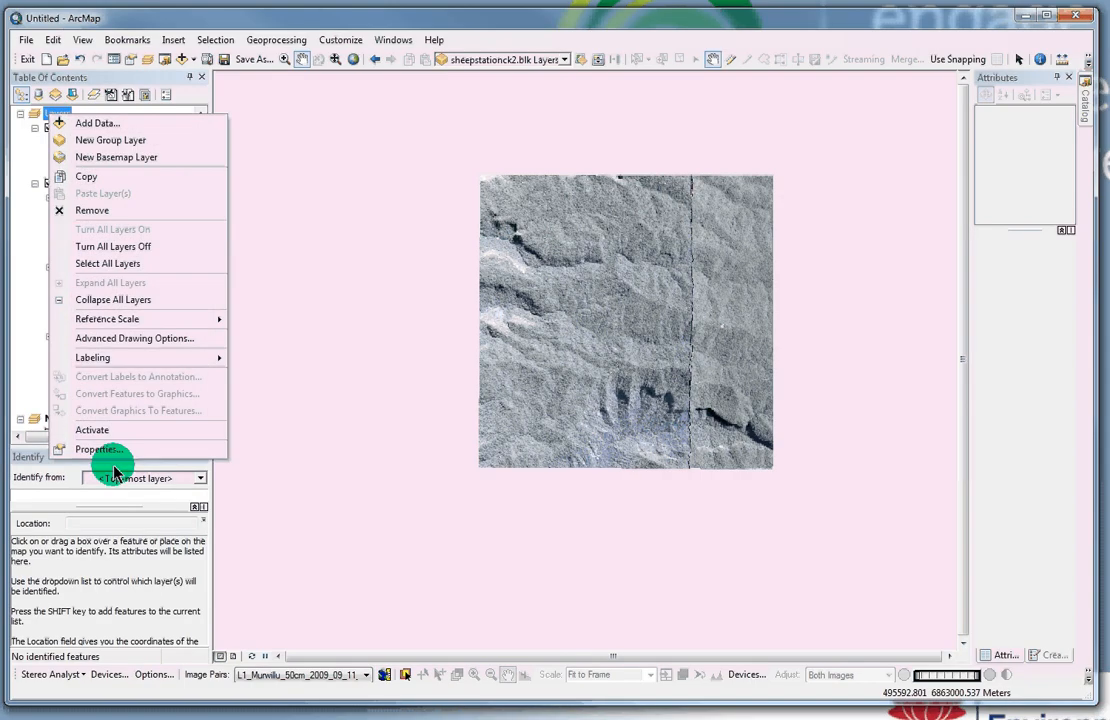
{"action": "left_click", "coordinate": [80, 430]}
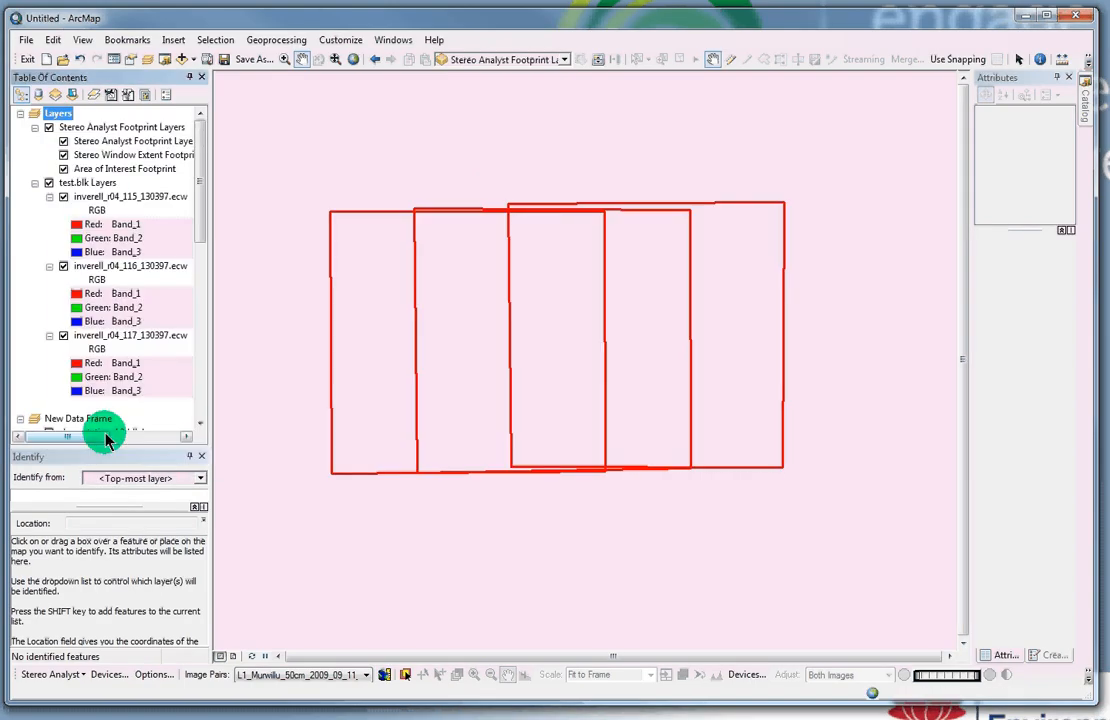